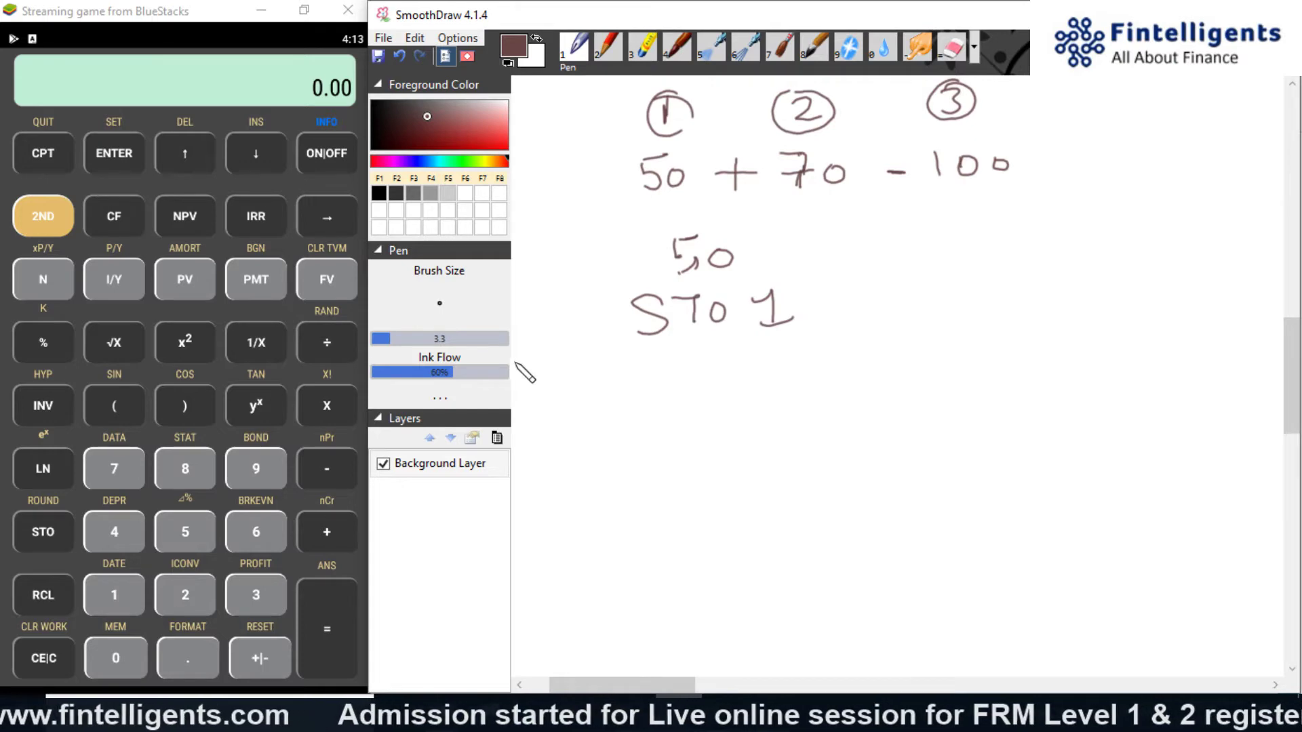
Step: Enter 70 on the calculator and handwrite 70 below the STO 1 line on the canvas
left_click(126, 465)
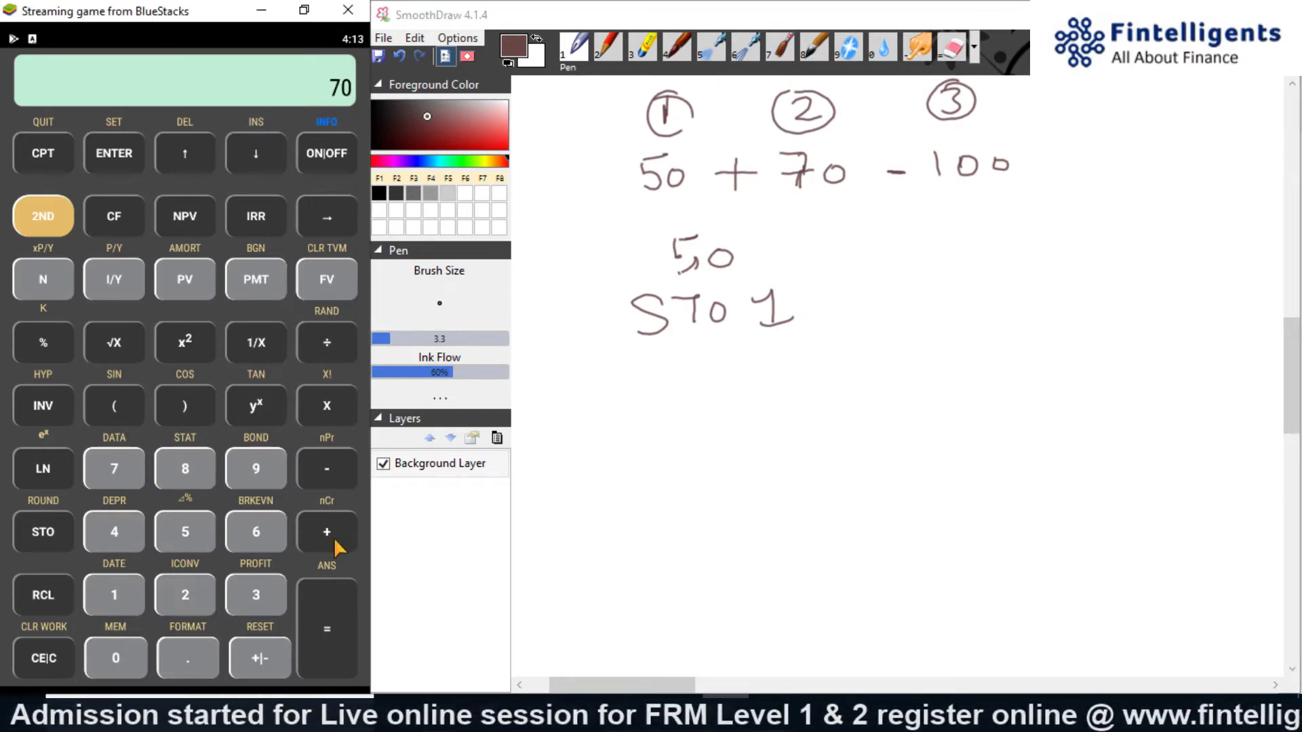
left_click_drag(681, 354, 708, 401)
mouse_move(758, 356)
left_mouse_down()
mouse_move(750, 377)
mouse_move(759, 357)
left_mouse_up()
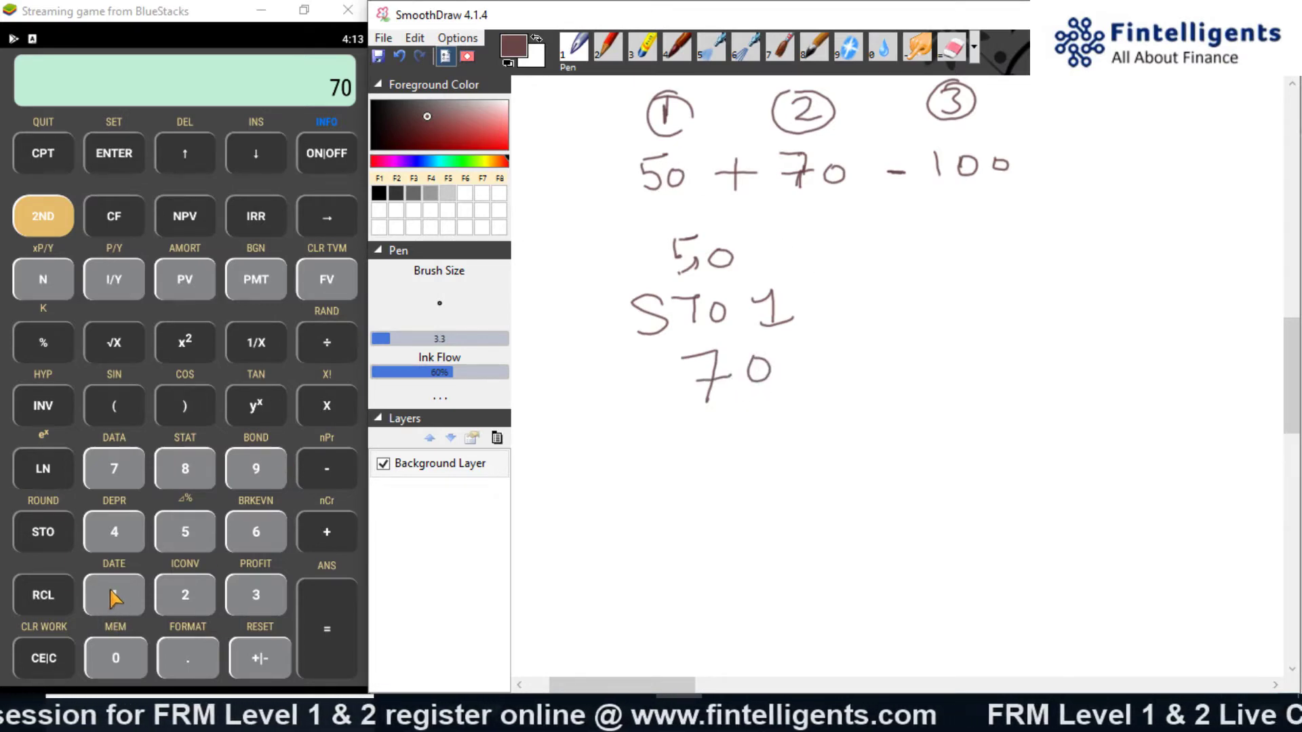
Step: Add the entered 70 to calculator memory 1, clear the display and recall memory 1
left_click(54, 539)
left_click(313, 532)
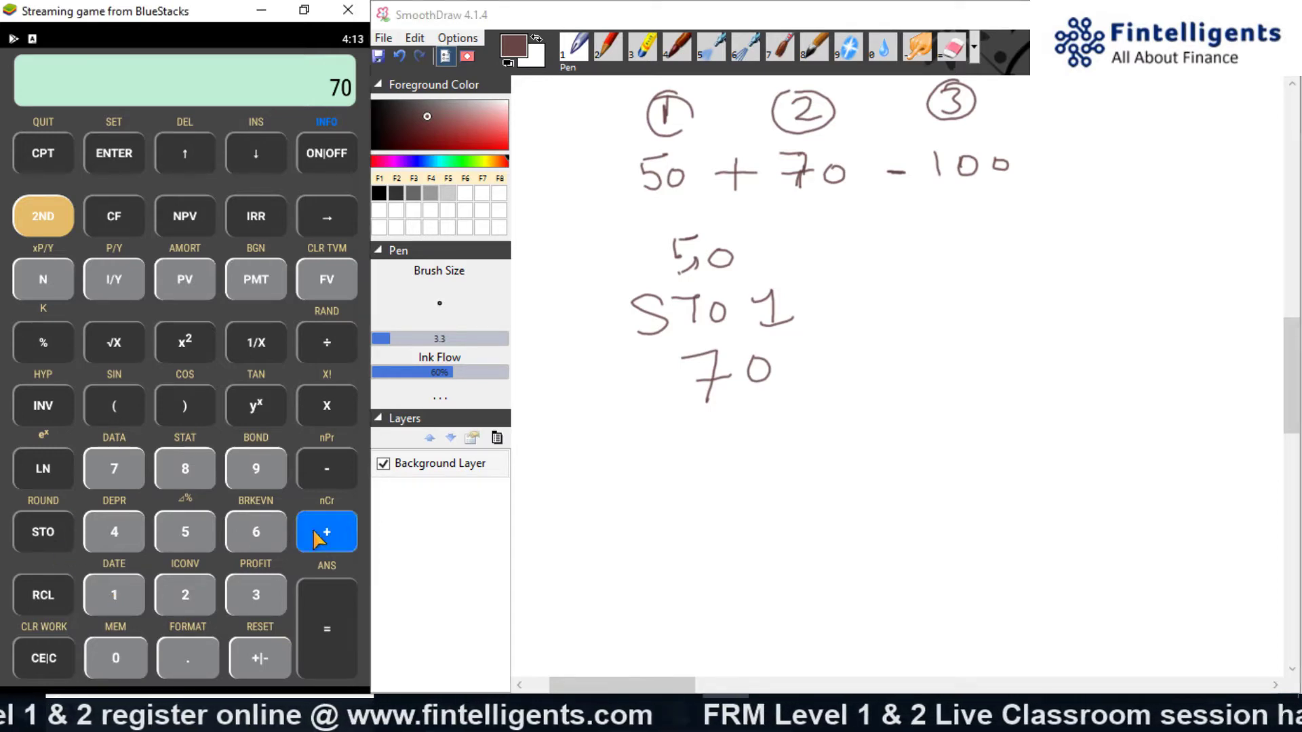
left_click(109, 607)
left_click(306, 625)
left_click(49, 655)
left_click(54, 600)
left_click(111, 596)
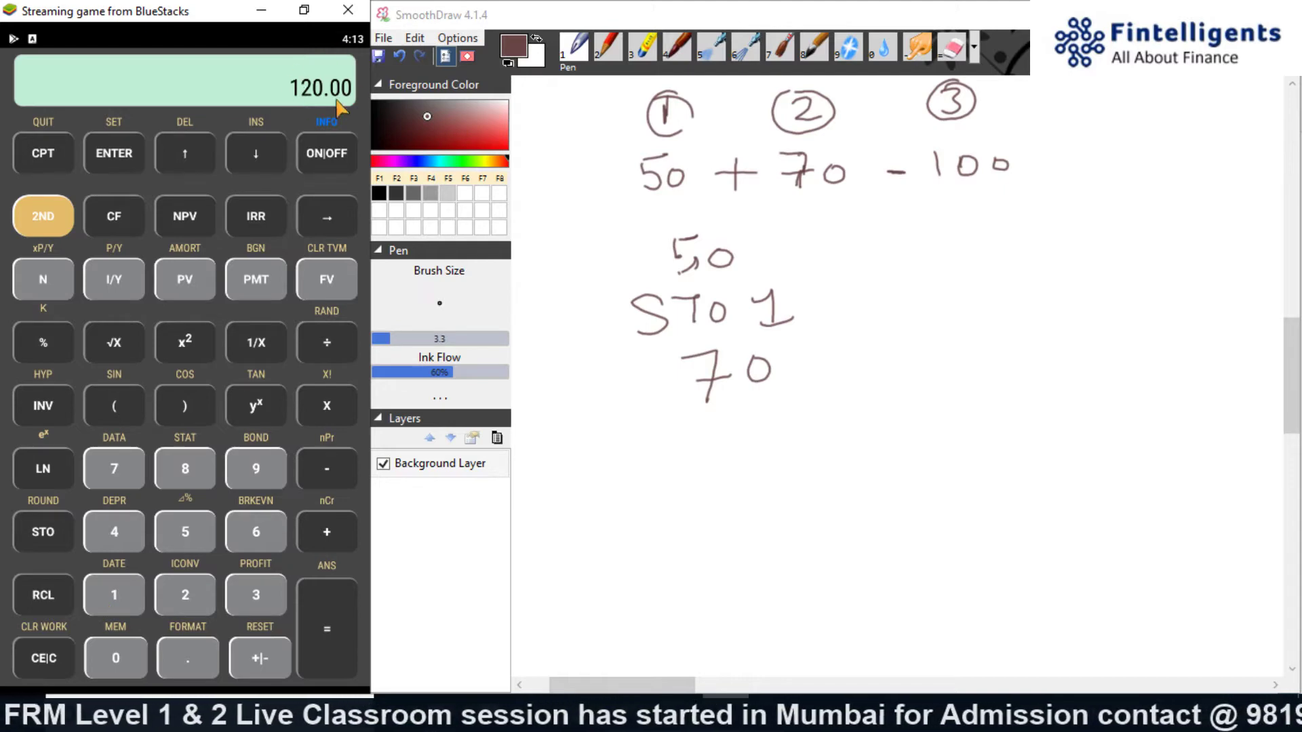
Step: Handwrite "STO + 1 → 120" below the 70, clear the calculator, and handwrite 100 on the following line
mouse_move(661, 434)
left_mouse_down()
mouse_move(632, 475)
mouse_move(689, 432)
left_mouse_up()
mouse_move(686, 434)
left_mouse_down()
mouse_move(680, 465)
mouse_move(715, 461)
mouse_move(703, 446)
mouse_move(773, 435)
mouse_move(757, 458)
mouse_move(766, 434)
mouse_move(752, 435)
mouse_move(824, 448)
left_mouse_up()
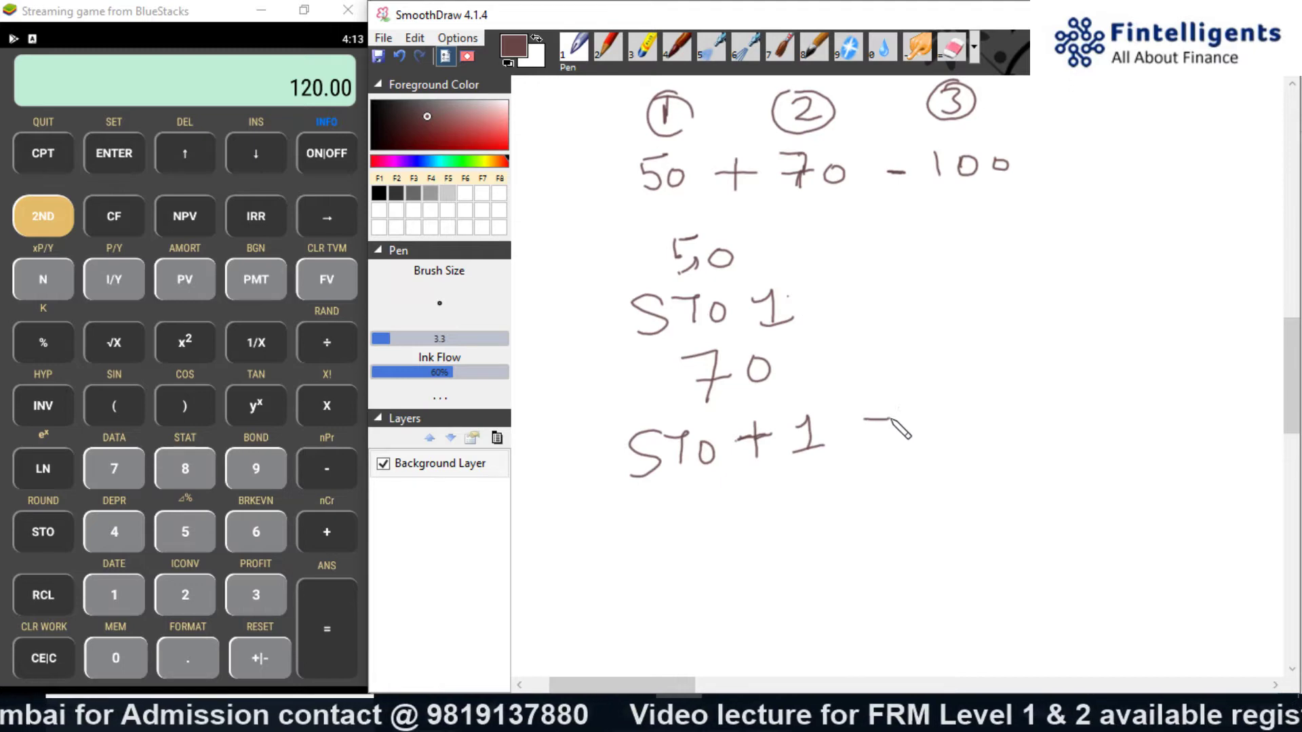
mouse_move(940, 397)
left_mouse_down()
mouse_move(949, 424)
mouse_move(973, 400)
mouse_move(968, 422)
mouse_move(1004, 422)
mouse_move(1004, 401)
left_mouse_up()
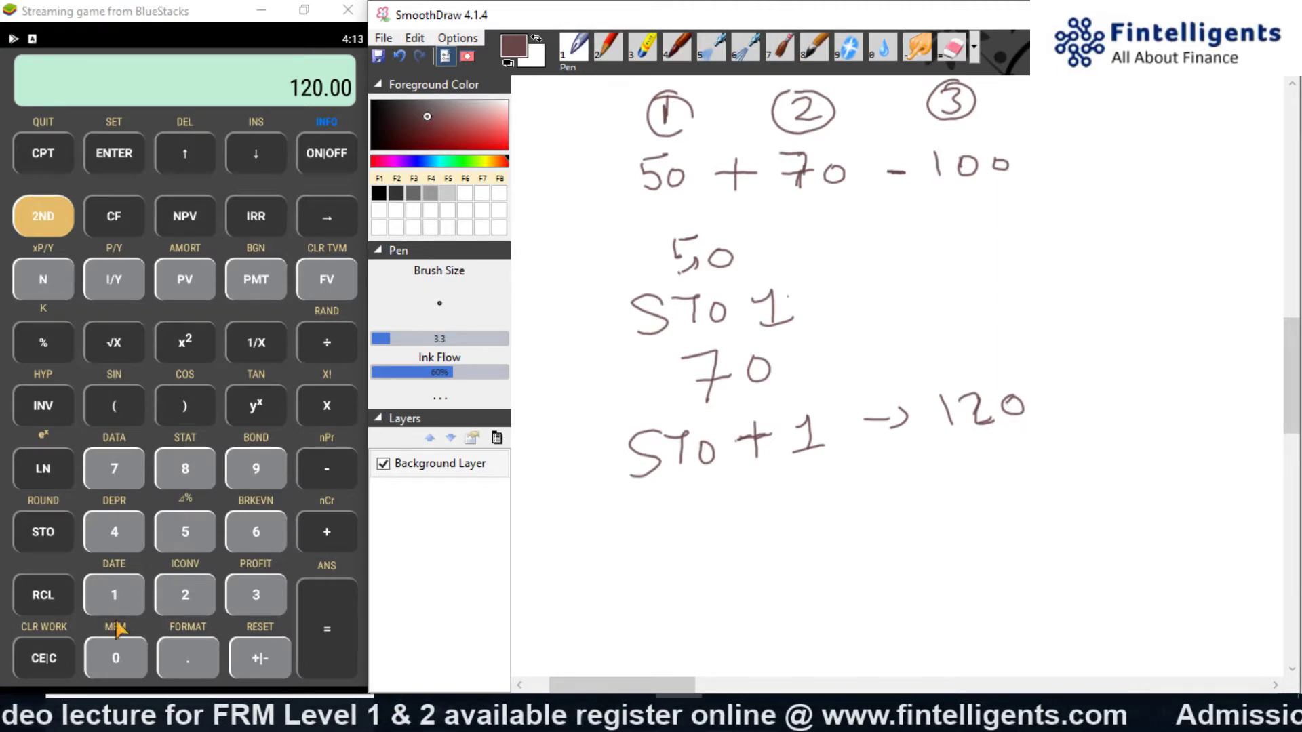
left_click(46, 654)
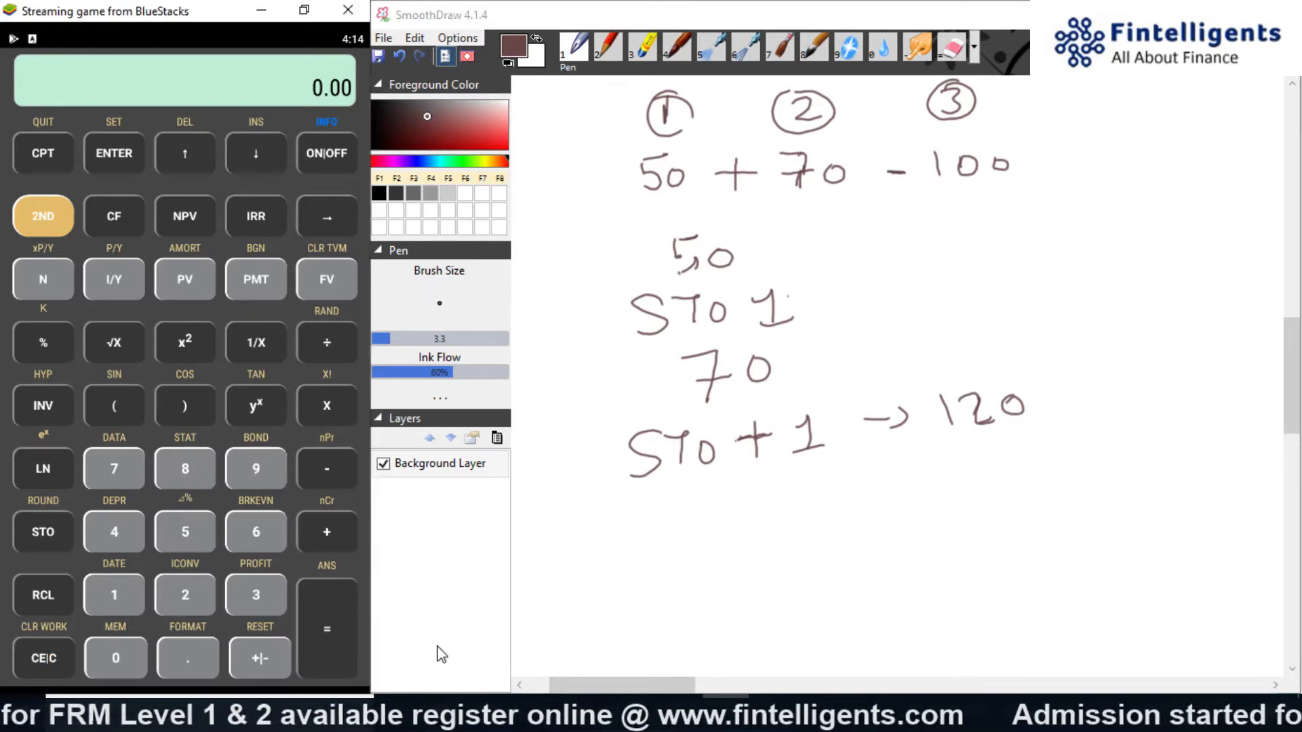
mouse_move(698, 493)
left_mouse_down()
mouse_move(701, 521)
mouse_move(736, 490)
mouse_move(782, 485)
left_mouse_up()
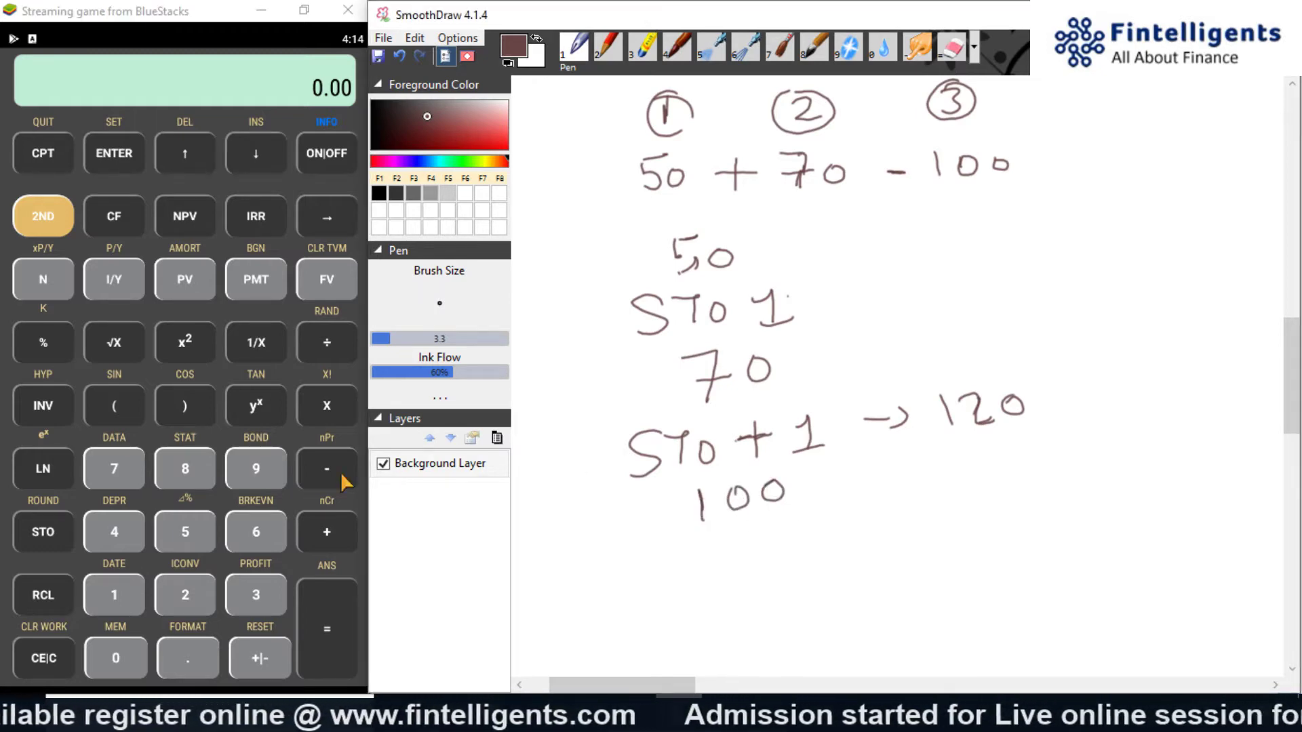
Step: Enter 100 on the calculator, subtract it from memory 1, clear the display and recall memory 1
left_click(115, 596)
left_click(118, 659)
left_click(119, 664)
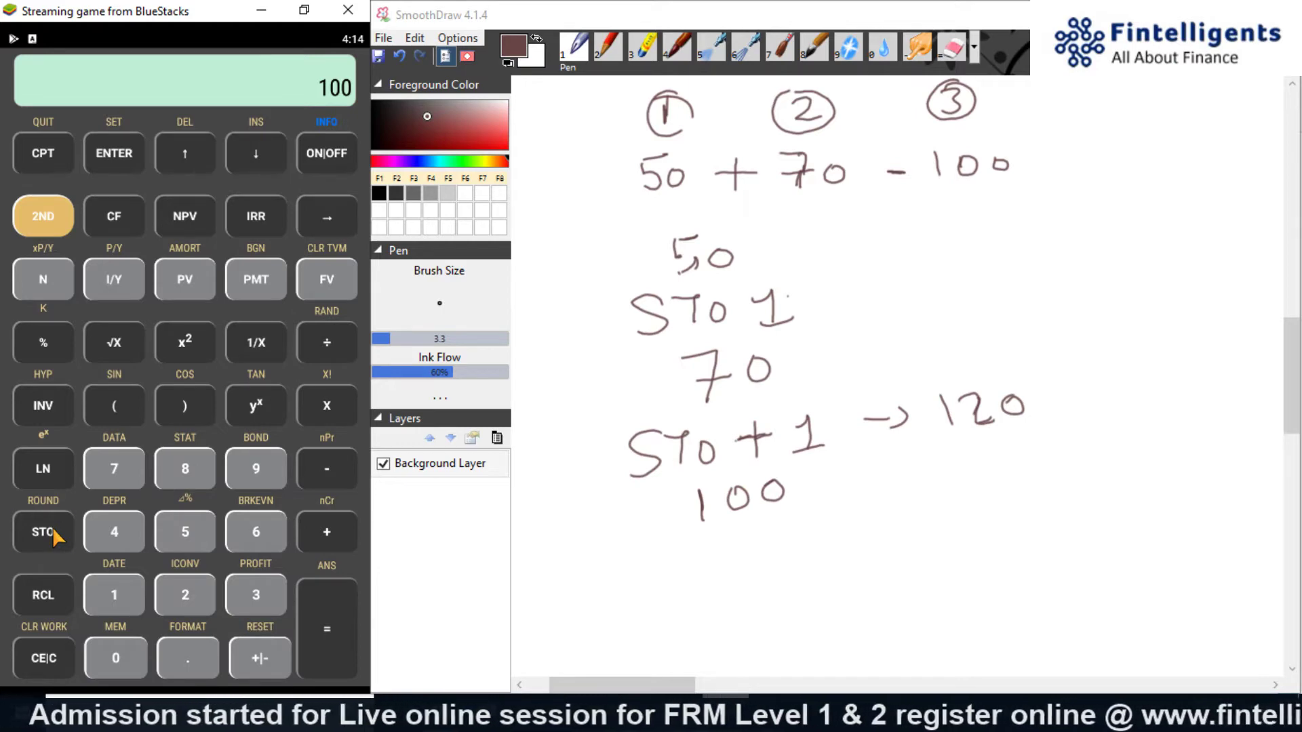
left_click(114, 607)
left_click(64, 644)
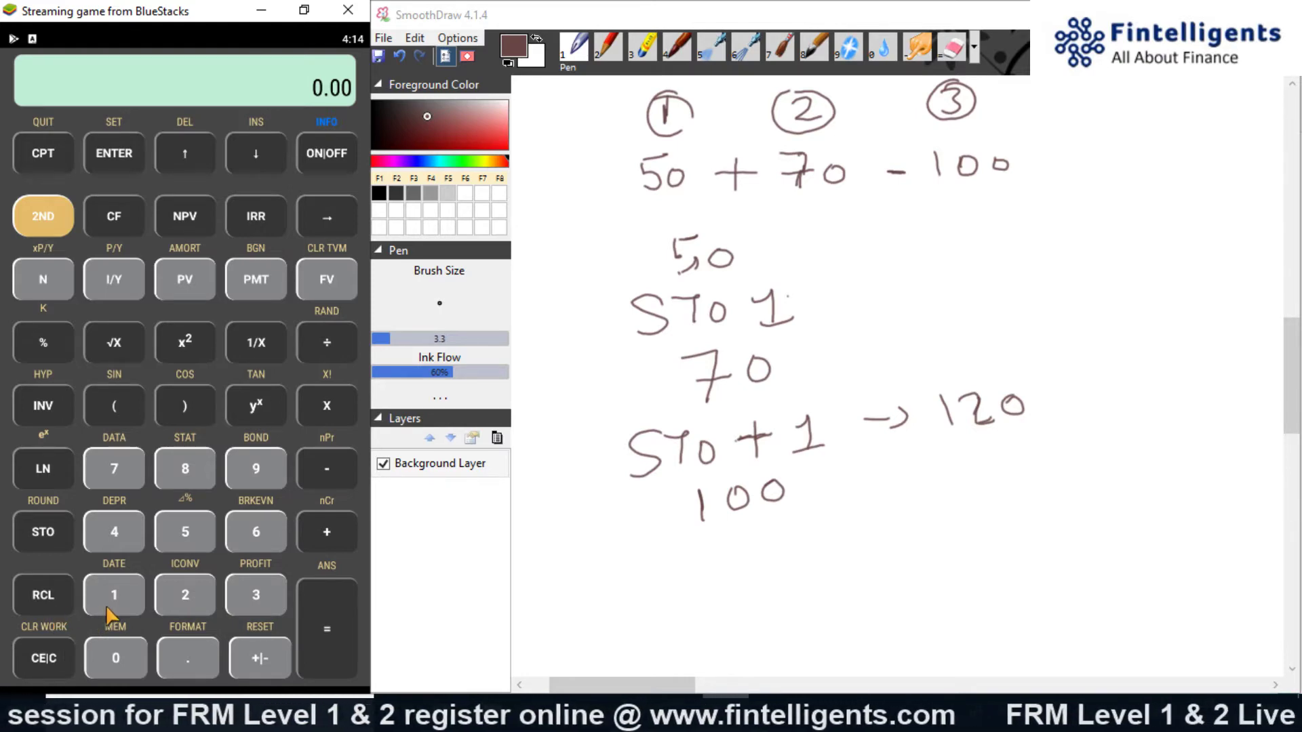
Step: Handwrite "STO − 1 → 20" below the 100 and draw a line under the expression 50 + 70 − 100
mouse_move(659, 548)
left_mouse_down()
mouse_move(661, 569)
mouse_move(637, 581)
left_mouse_up()
left_click_drag(681, 543, 681, 550)
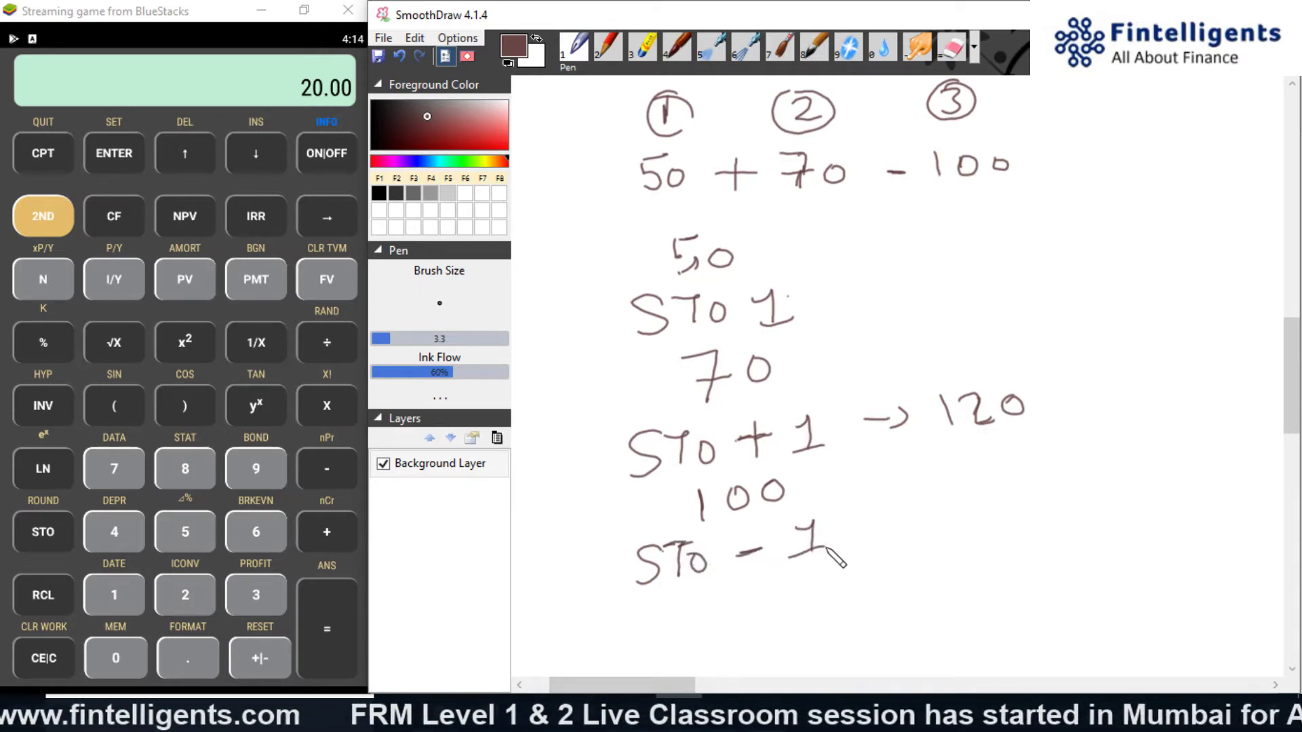
mouse_move(971, 509)
left_mouse_down()
mouse_move(1000, 525)
mouse_move(1020, 510)
left_mouse_up()
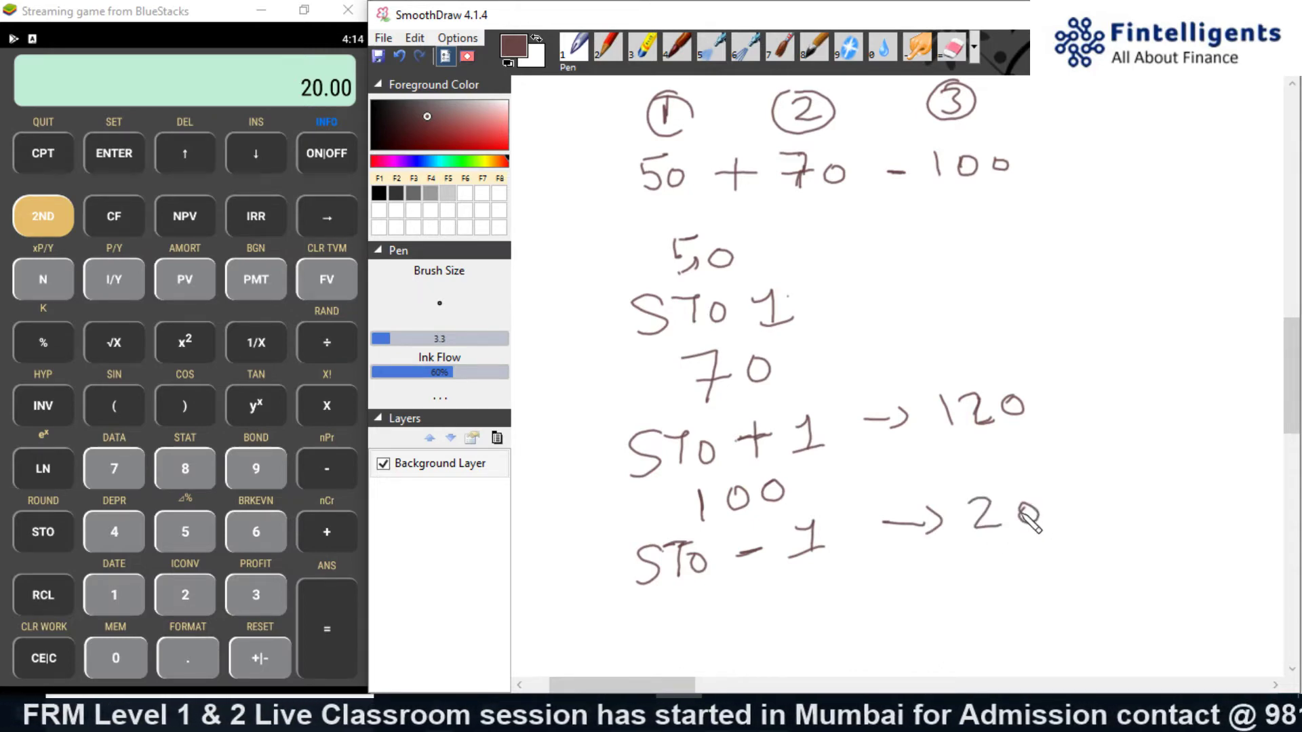
left_click_drag(603, 215, 1093, 195)
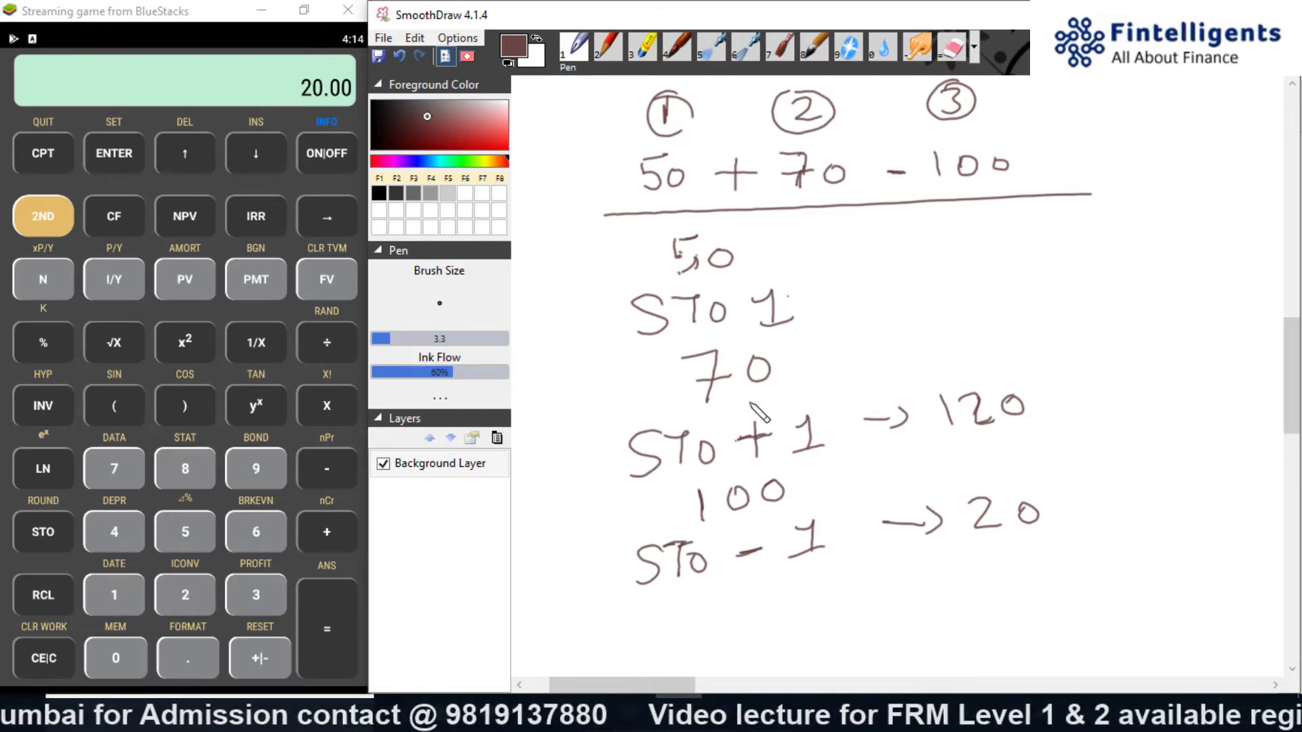
Step: Clear the calculator and handwrite "5 × 10 × 15 →" under circled numbers 1, 2 and 3 on a blank canvas area, with a 5 below
left_click_drag(669, 684, 827, 678)
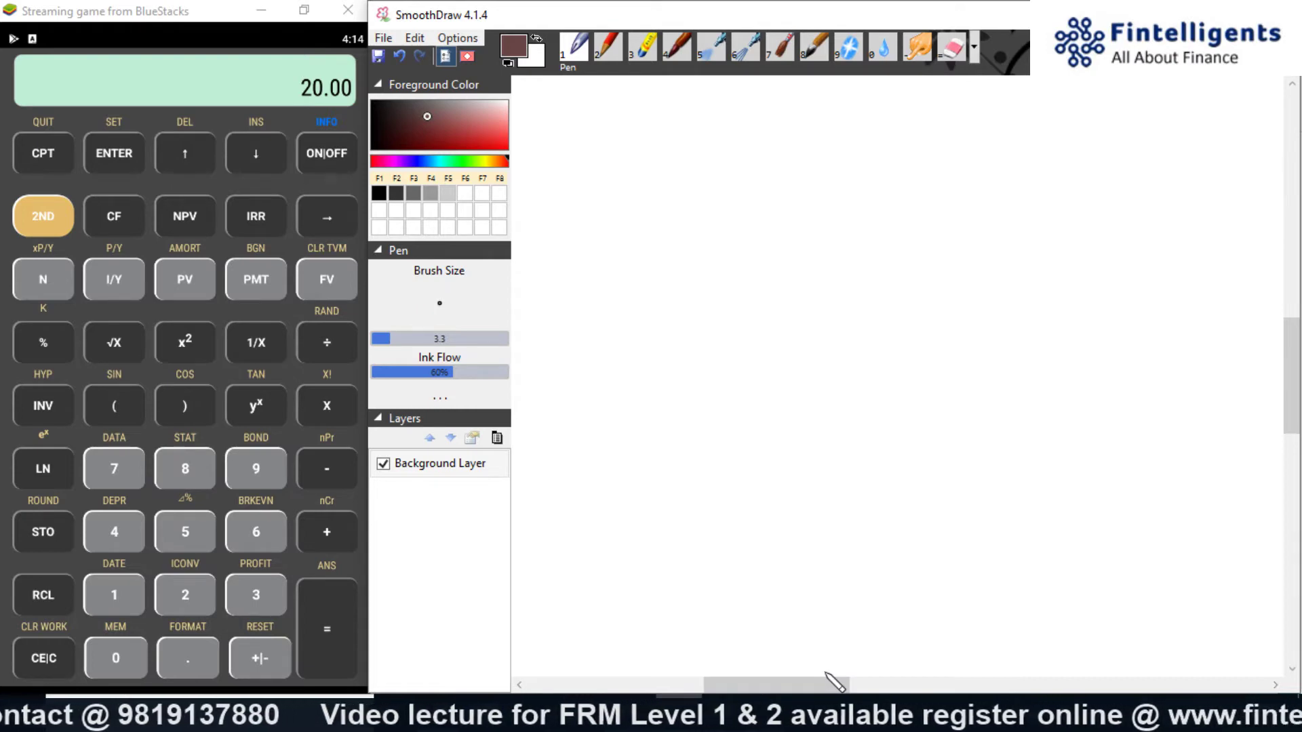
left_click(43, 657)
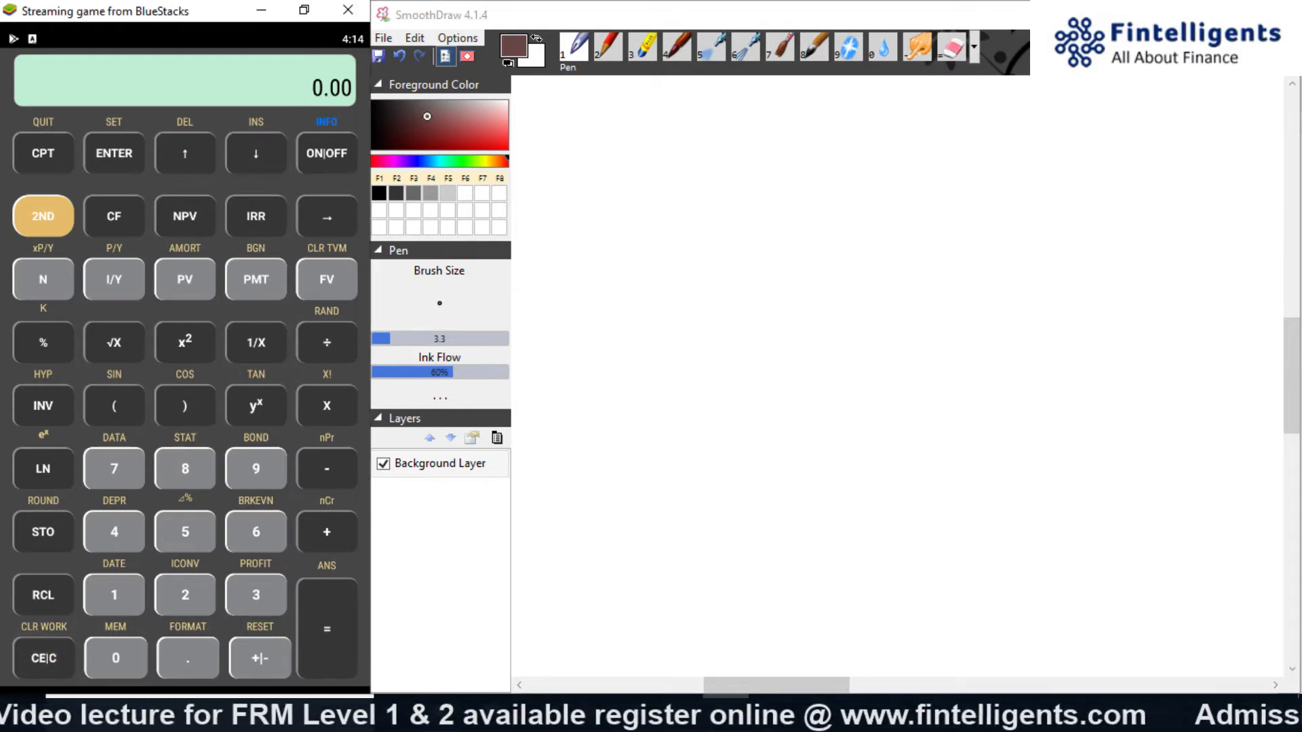
left_click(668, 122)
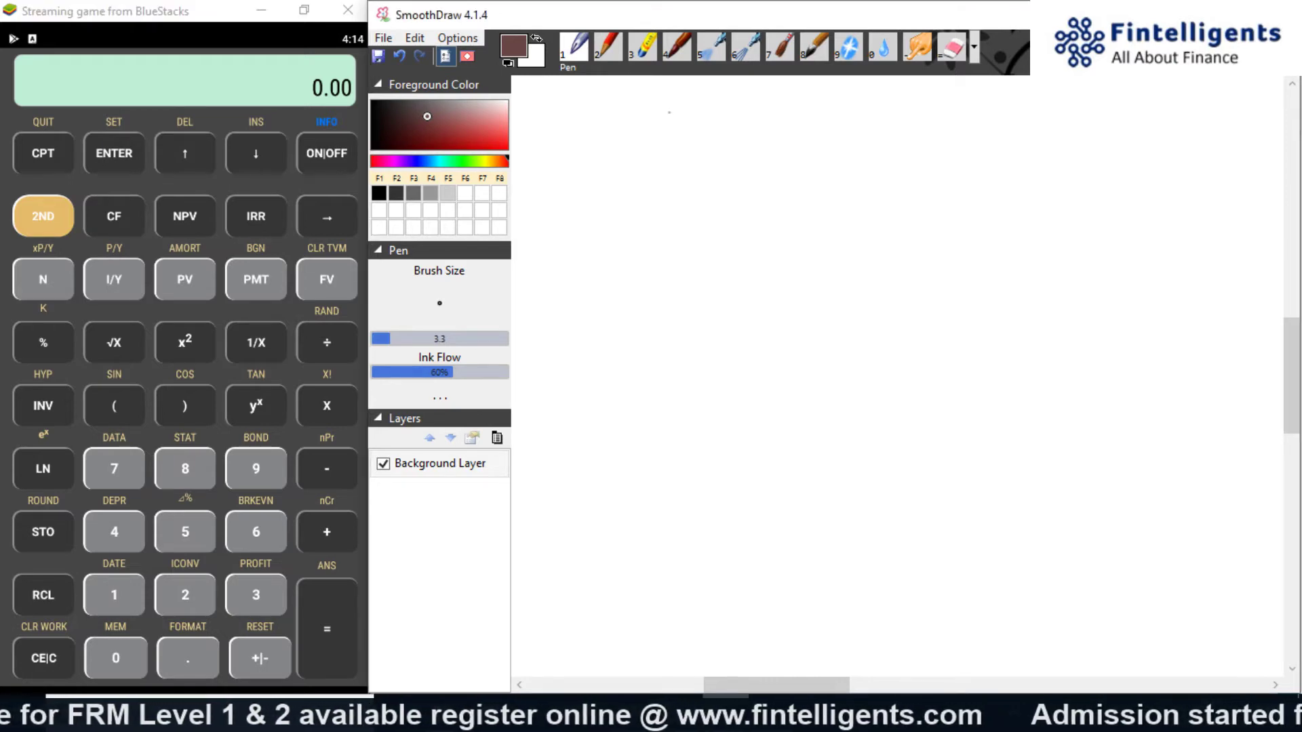
mouse_move(668, 100)
left_mouse_down()
mouse_move(664, 146)
mouse_move(700, 129)
mouse_move(673, 99)
left_mouse_up()
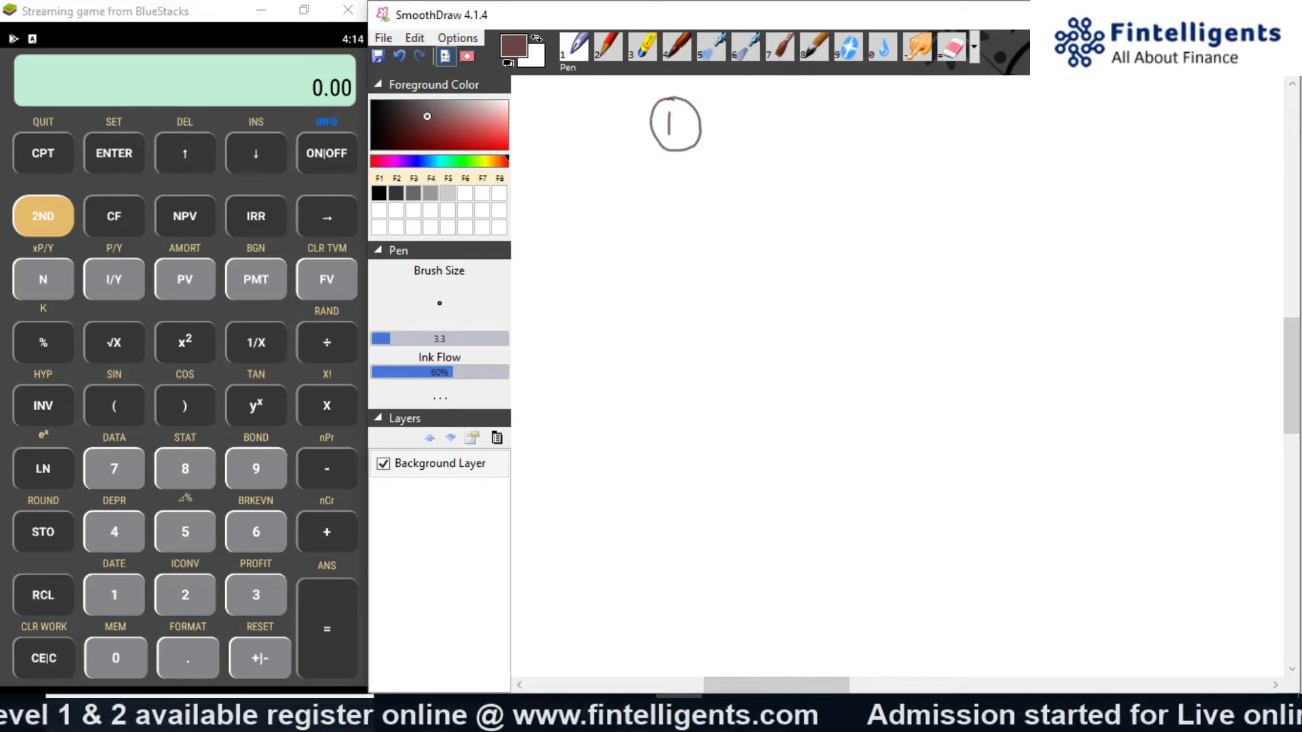
mouse_move(696, 182)
left_mouse_down()
mouse_move(660, 183)
mouse_move(661, 202)
left_mouse_up()
mouse_move(679, 201)
left_mouse_down()
mouse_move(693, 212)
mouse_move(659, 225)
mouse_move(677, 202)
left_mouse_up()
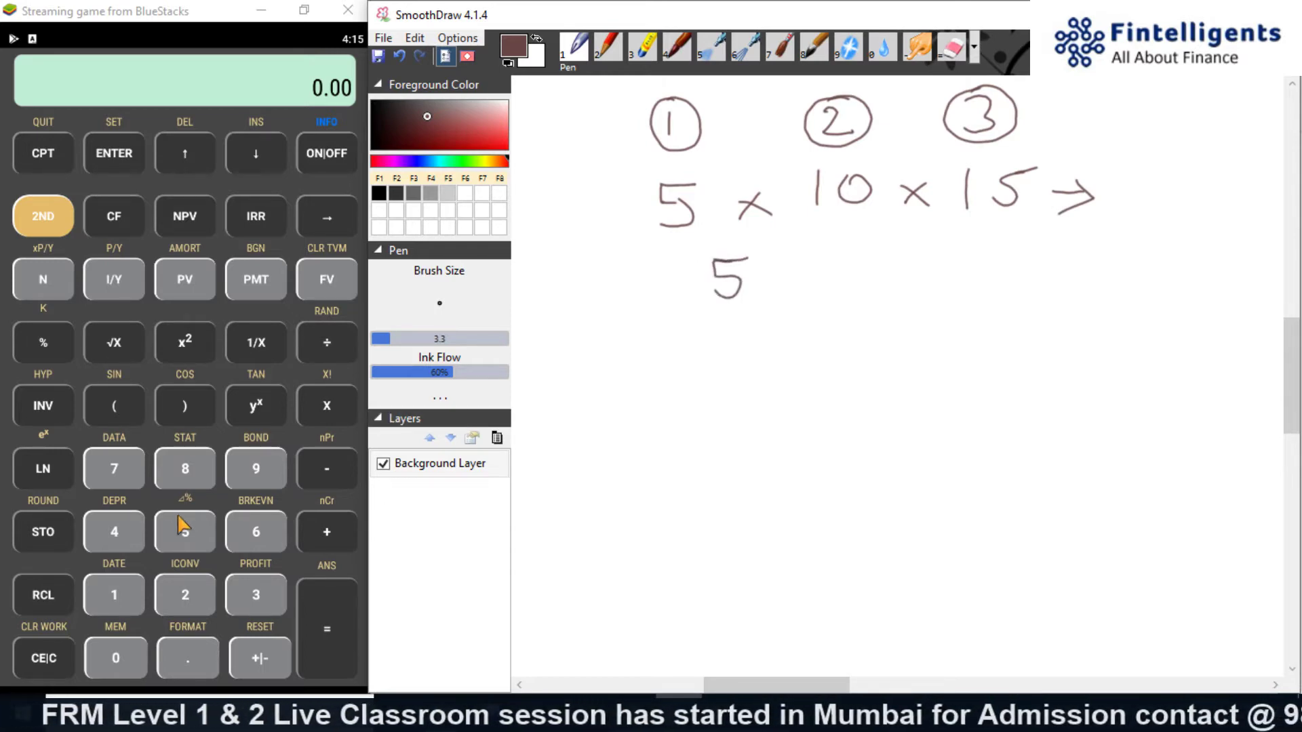
Step: Store 5 in calculator memory 2 and handwrite "STO 2" below the 5 on the canvas
left_click(173, 544)
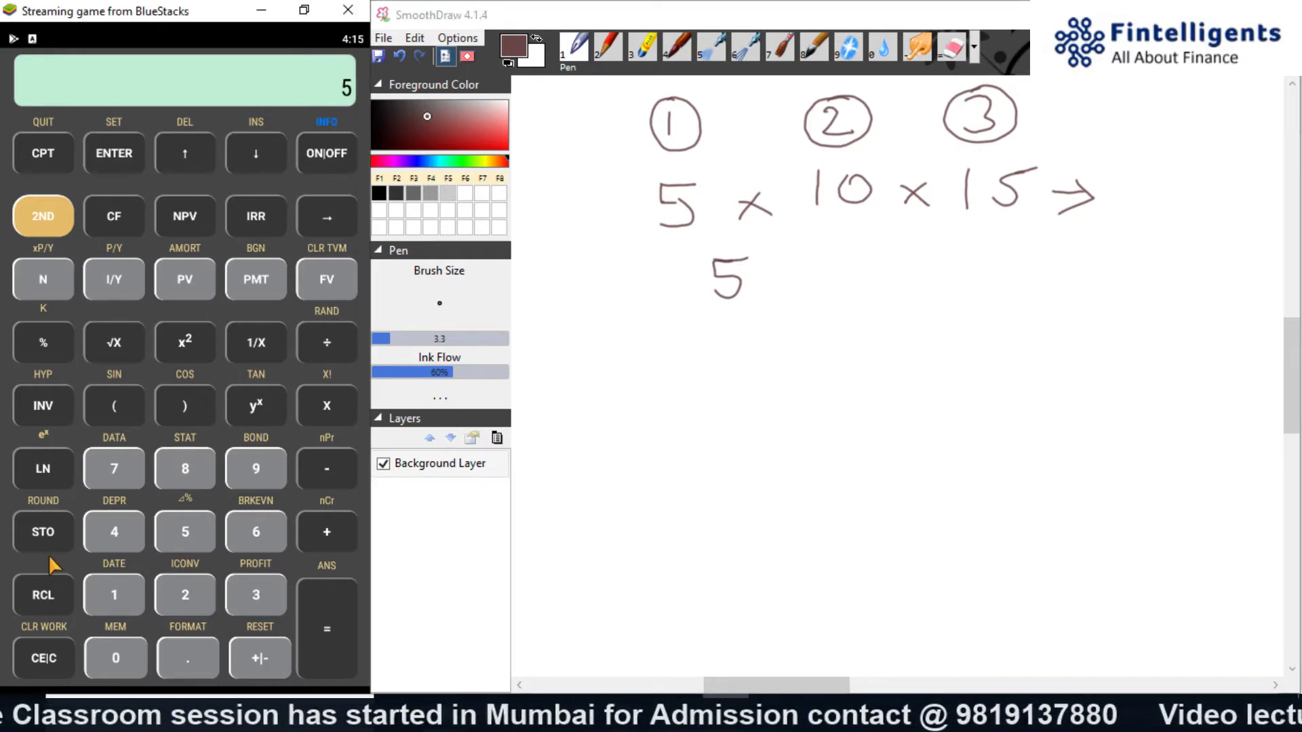
left_click(682, 318)
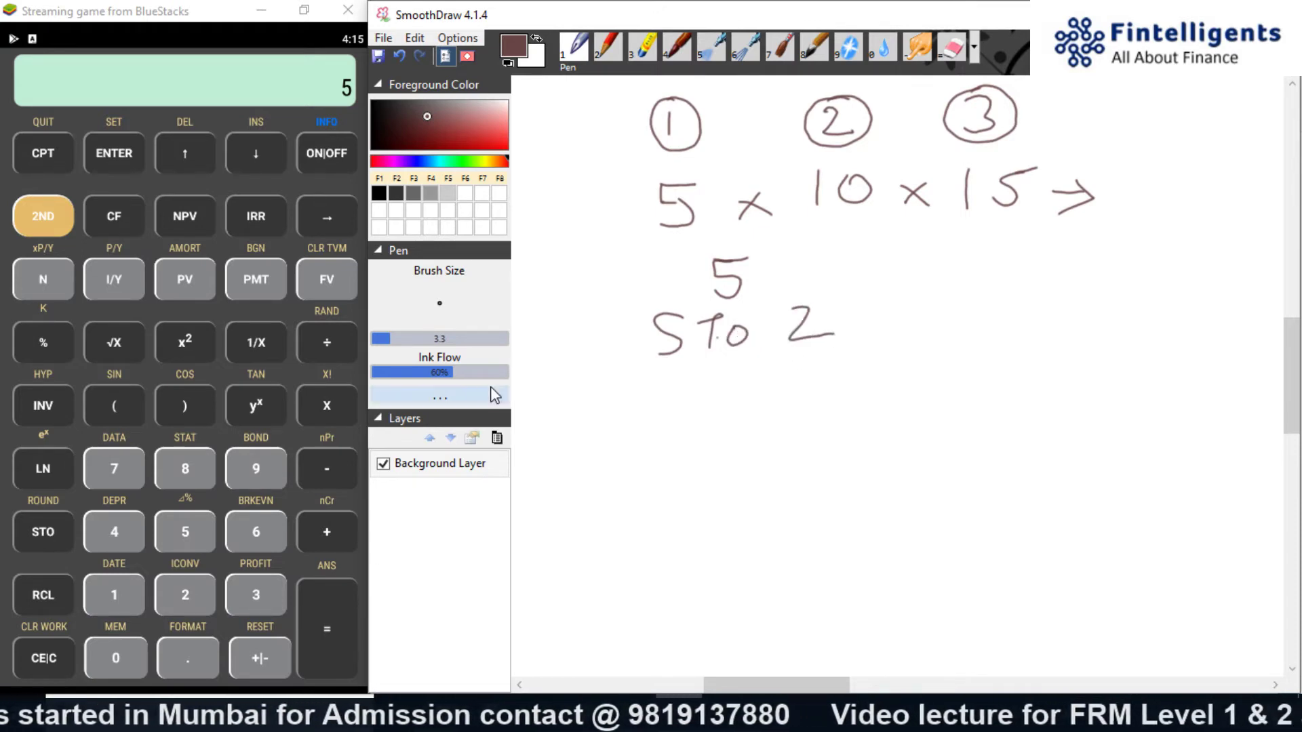
left_click(46, 535)
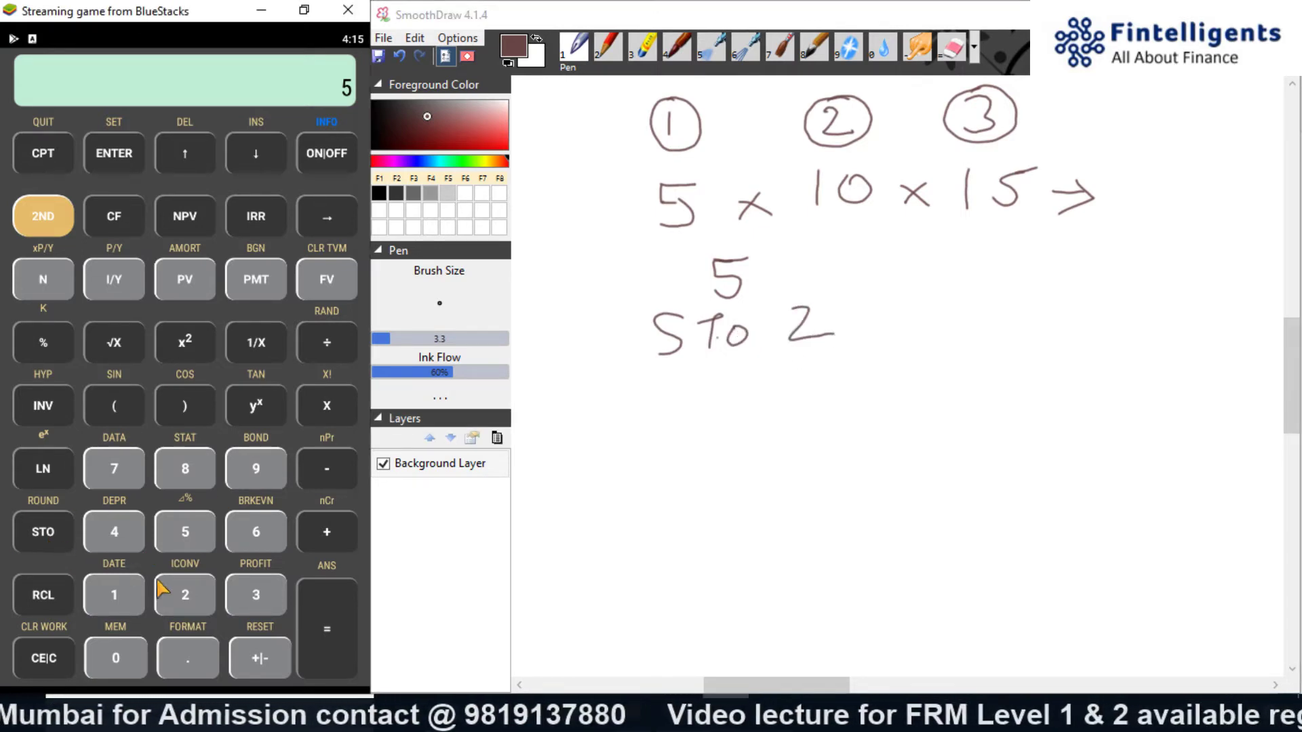
left_click(189, 602)
Step: Clear the display, recall calculator memory 2 to check its contents, and clear the display again
left_click(42, 656)
left_click(43, 604)
left_click(201, 604)
left_click(43, 657)
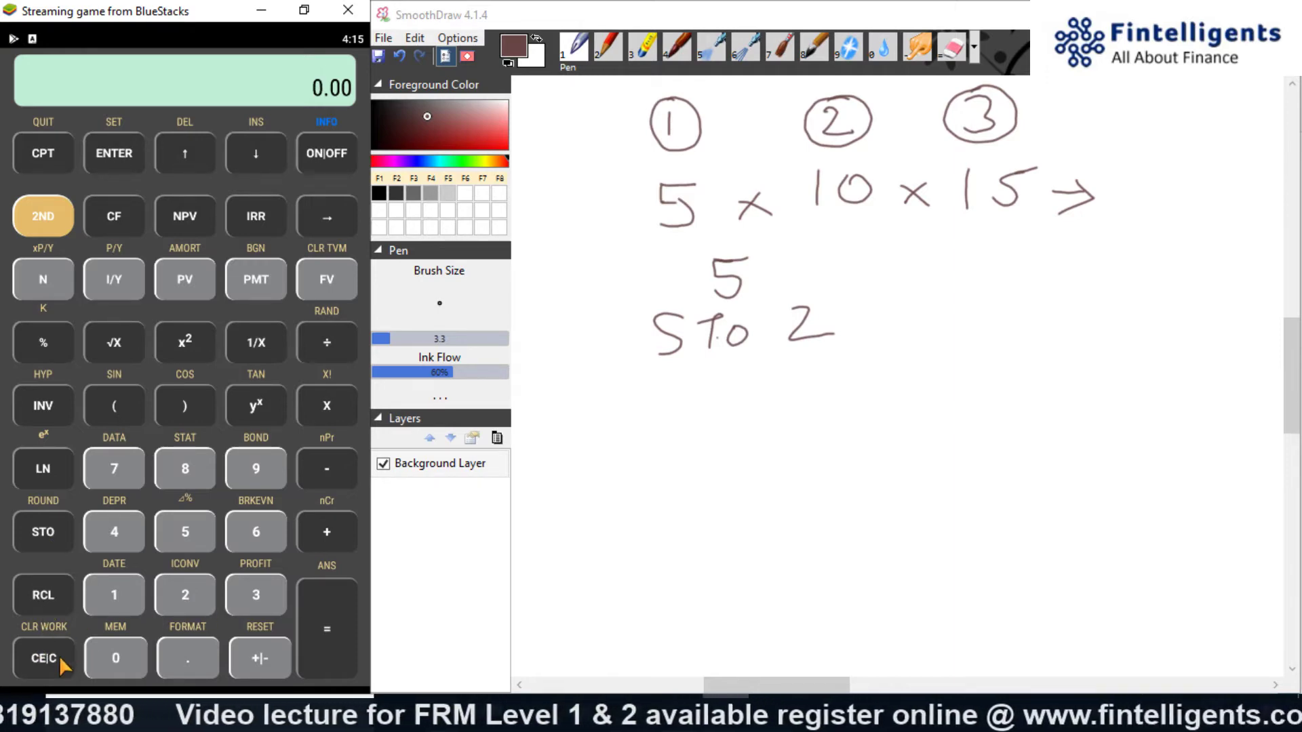
Step: Handwrite 10 below the STO 2 line, multiply calculator memory 2 by 10 and clear the display
mouse_move(707, 374)
left_mouse_down()
mouse_move(709, 412)
mouse_move(752, 400)
left_mouse_up()
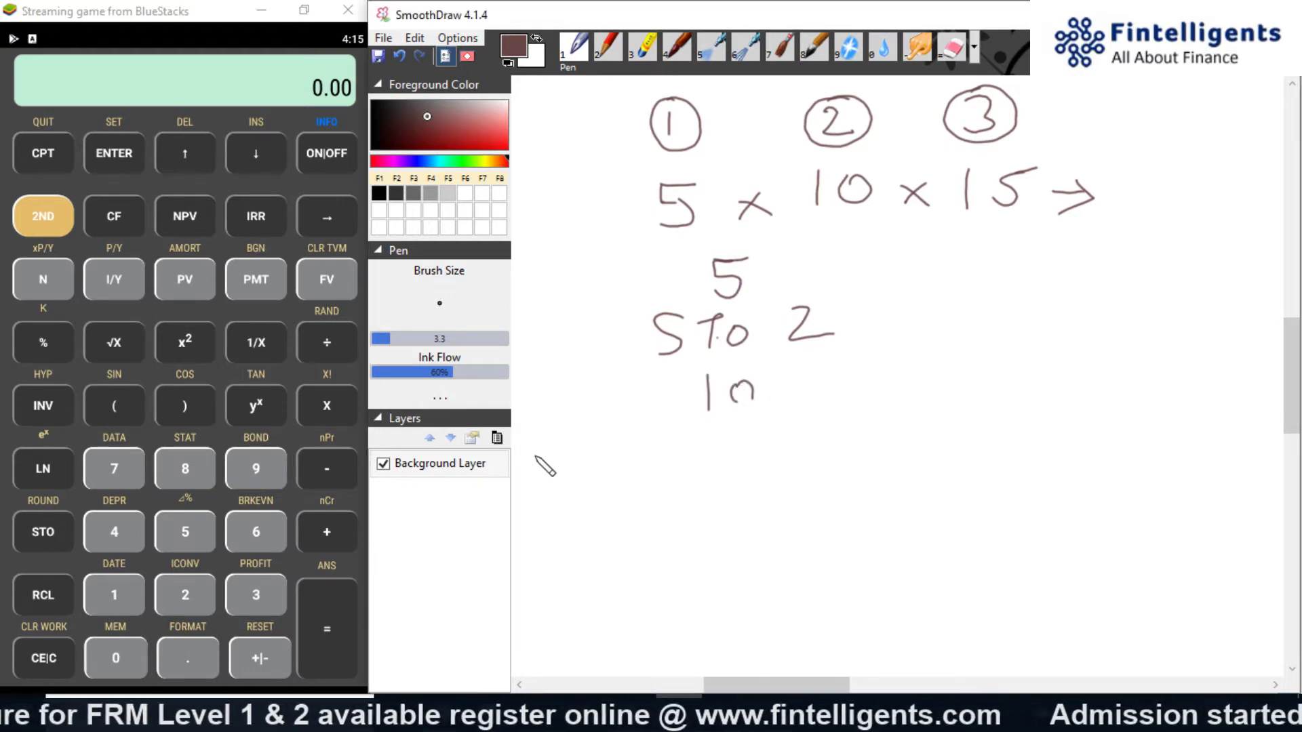
left_click(121, 602)
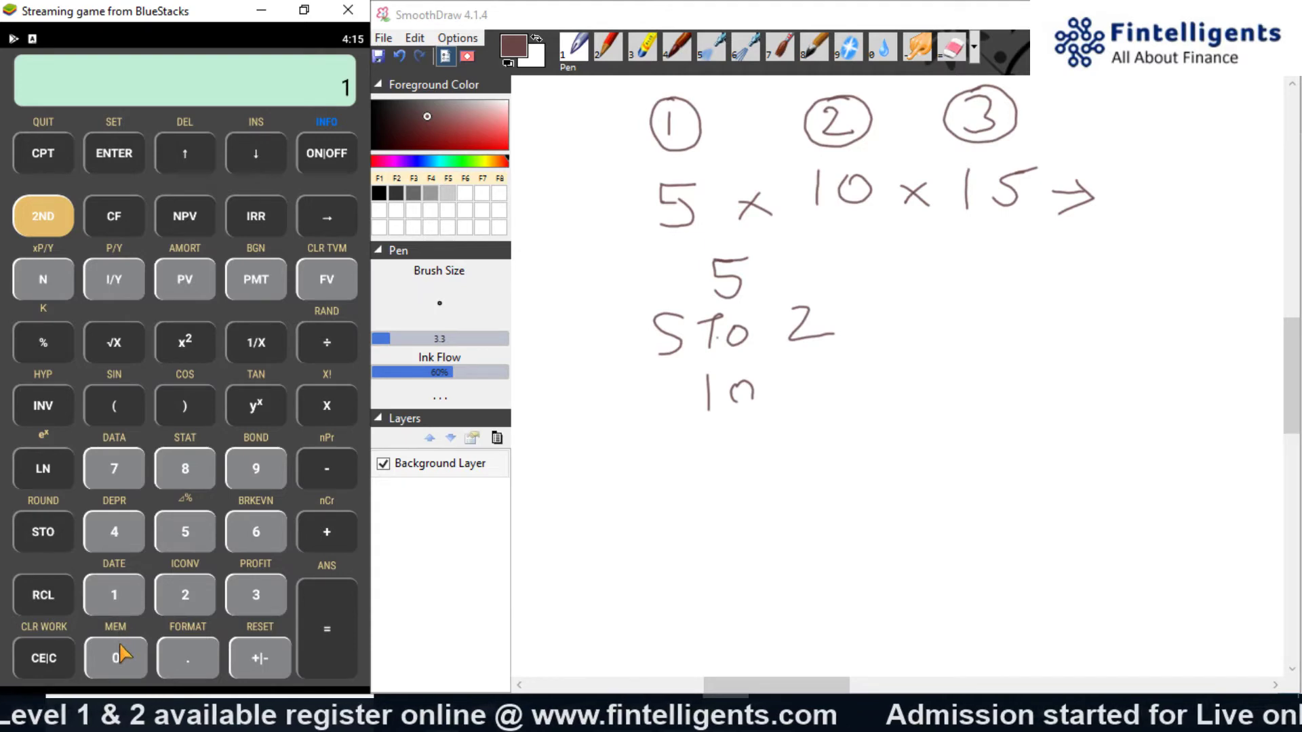
left_click(121, 653)
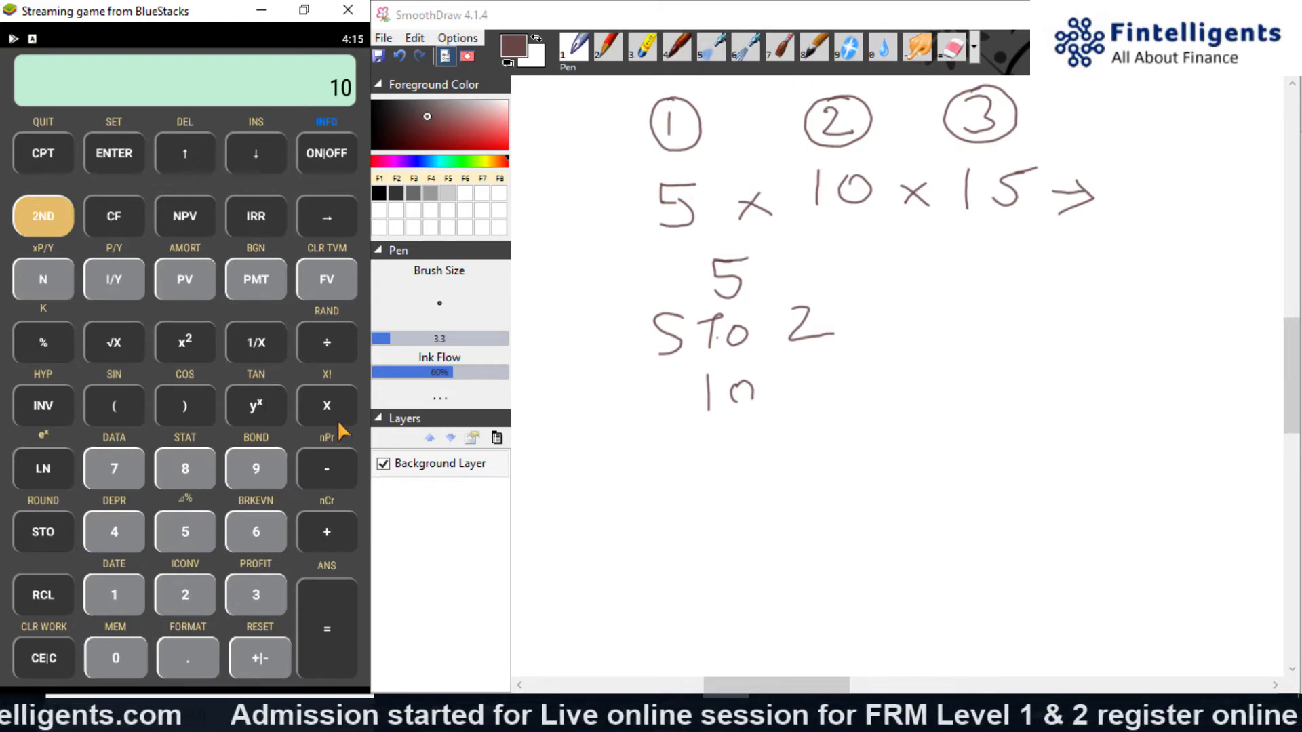
left_click(200, 600)
left_click(55, 652)
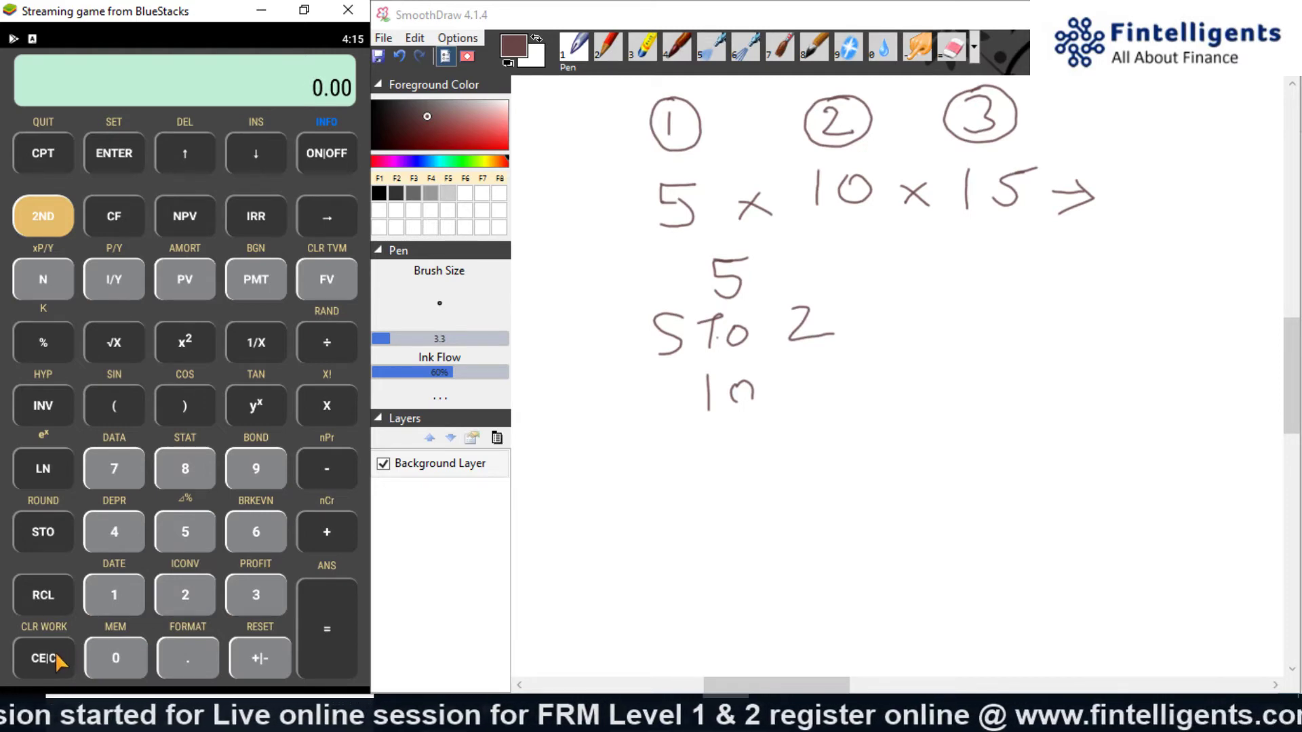
Step: Handwrite "STO × 2 → 50" below the 10, recalling calculator memory 2 to obtain the product
mouse_move(680, 439)
left_mouse_down()
mouse_move(654, 476)
mouse_move(713, 434)
mouse_move(708, 466)
left_mouse_up()
left_click_drag(735, 451, 731, 463)
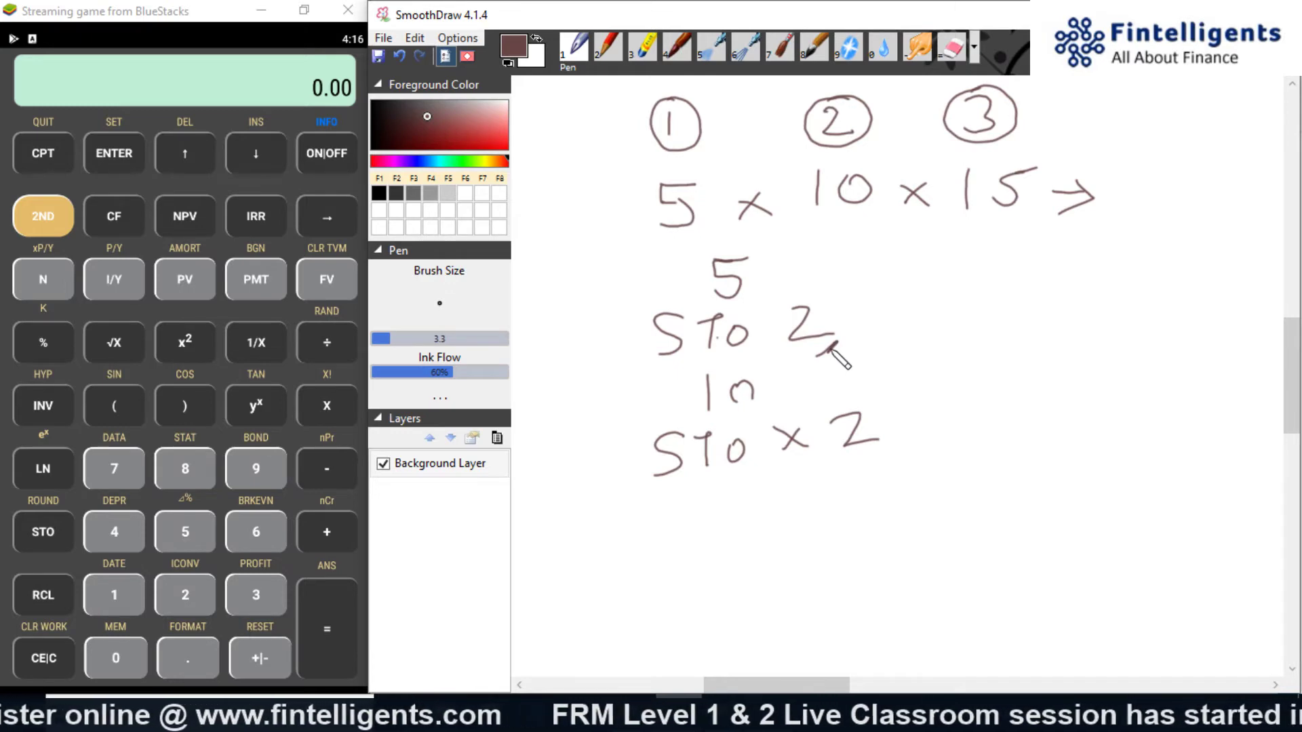
left_click(58, 593)
left_click(190, 594)
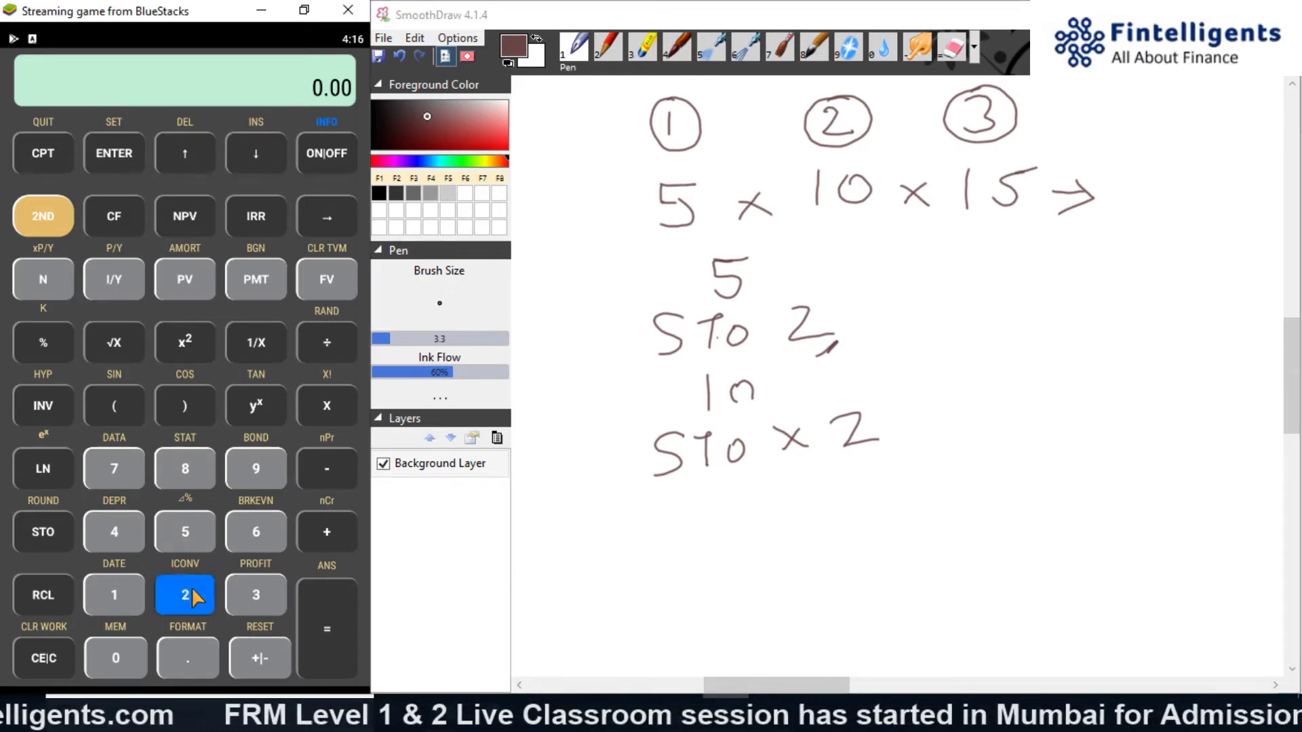
left_click(907, 418)
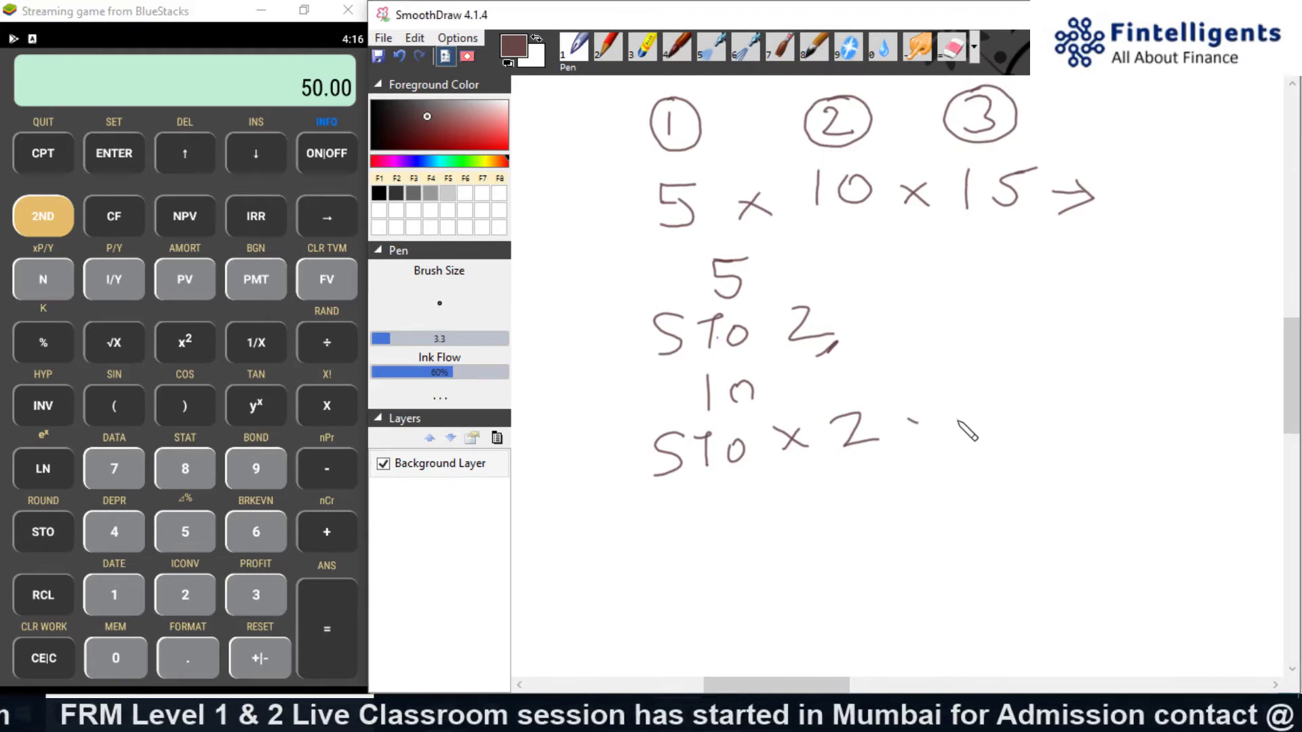
mouse_move(1010, 395)
left_mouse_down()
mouse_move(1029, 415)
mouse_move(1009, 431)
mouse_move(1044, 393)
left_mouse_up()
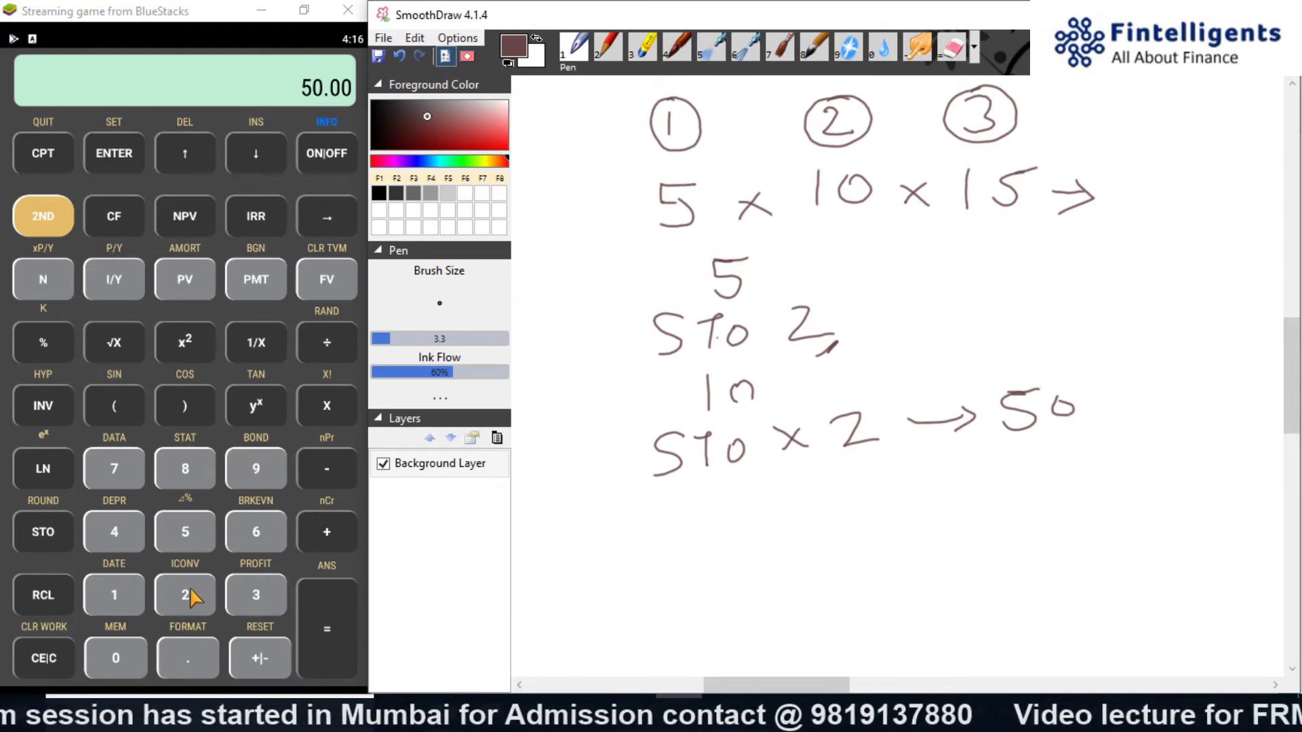
Step: Clear the calculator and handwrite 15 below the STO × 2 line
left_click(51, 658)
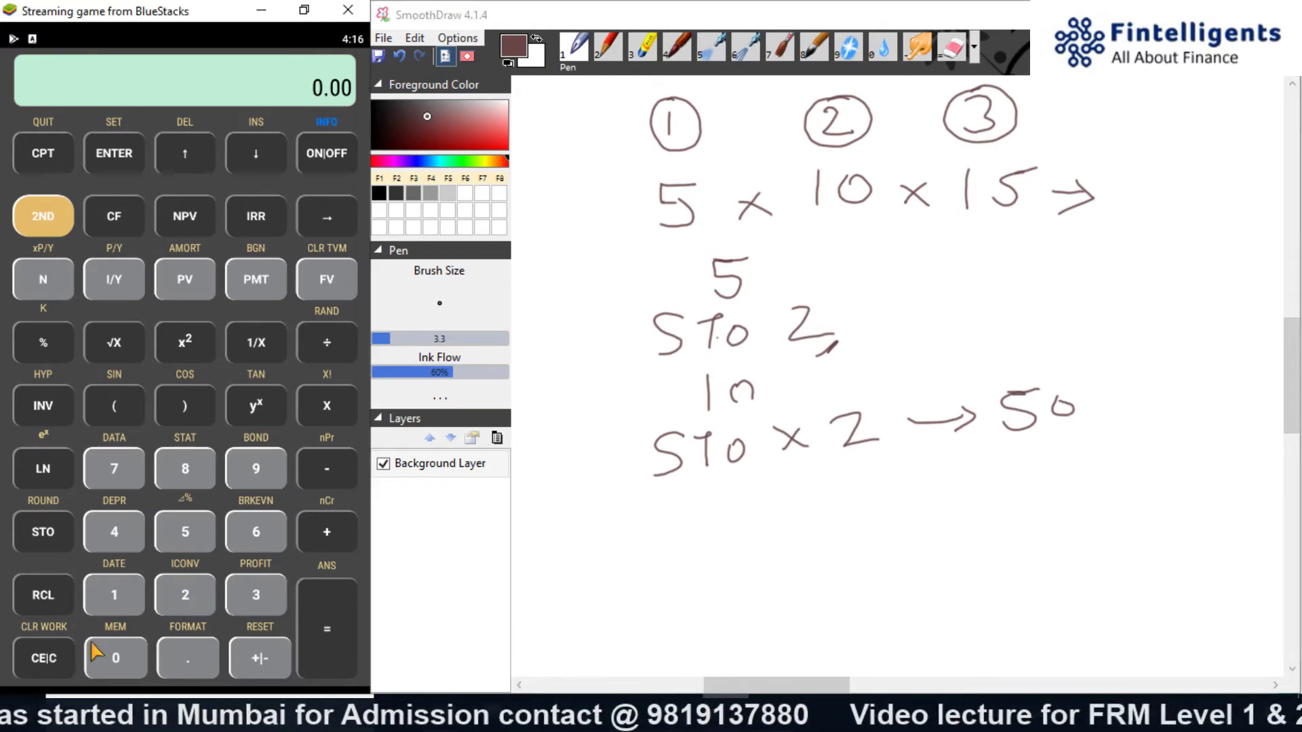
left_click_drag(712, 487, 719, 520)
mouse_move(770, 476)
left_mouse_down()
mouse_move(746, 478)
mouse_move(744, 513)
left_mouse_up()
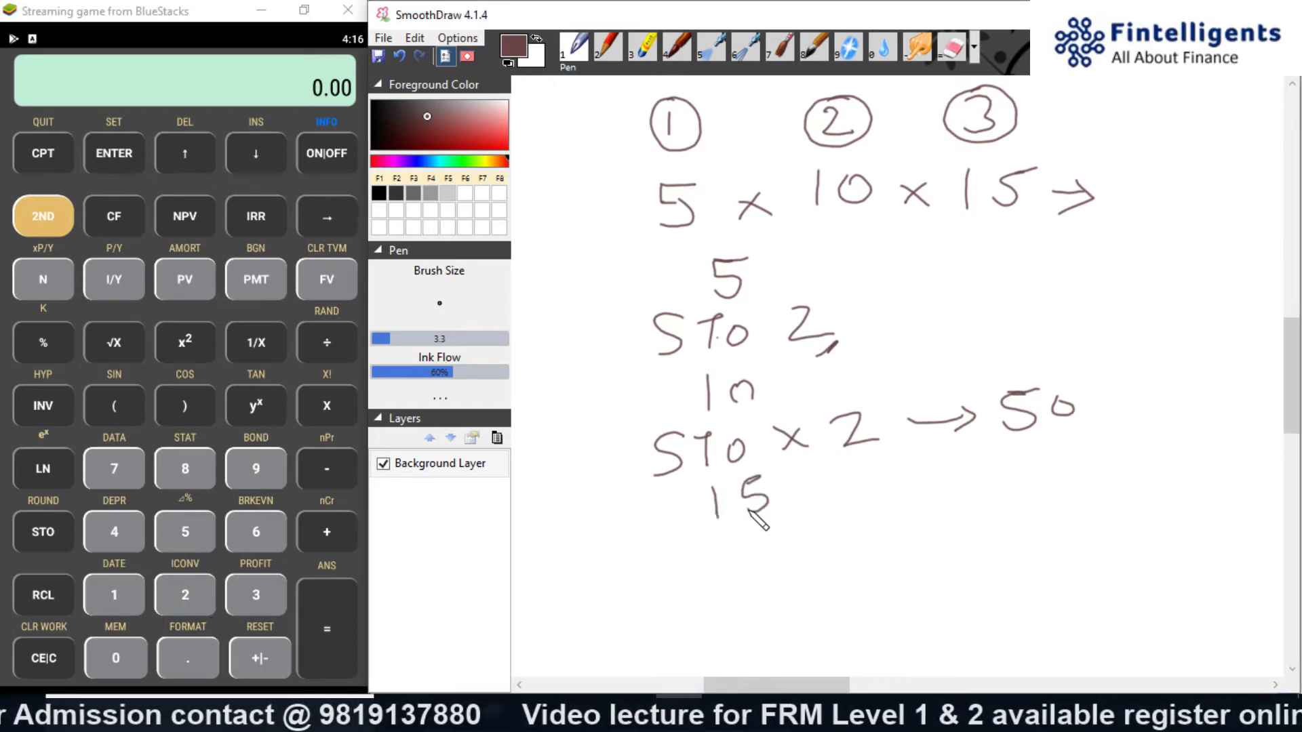
Step: Multiply calculator memory 2 by 15, clear the display and recall memory 2
left_click(129, 591)
left_click(172, 530)
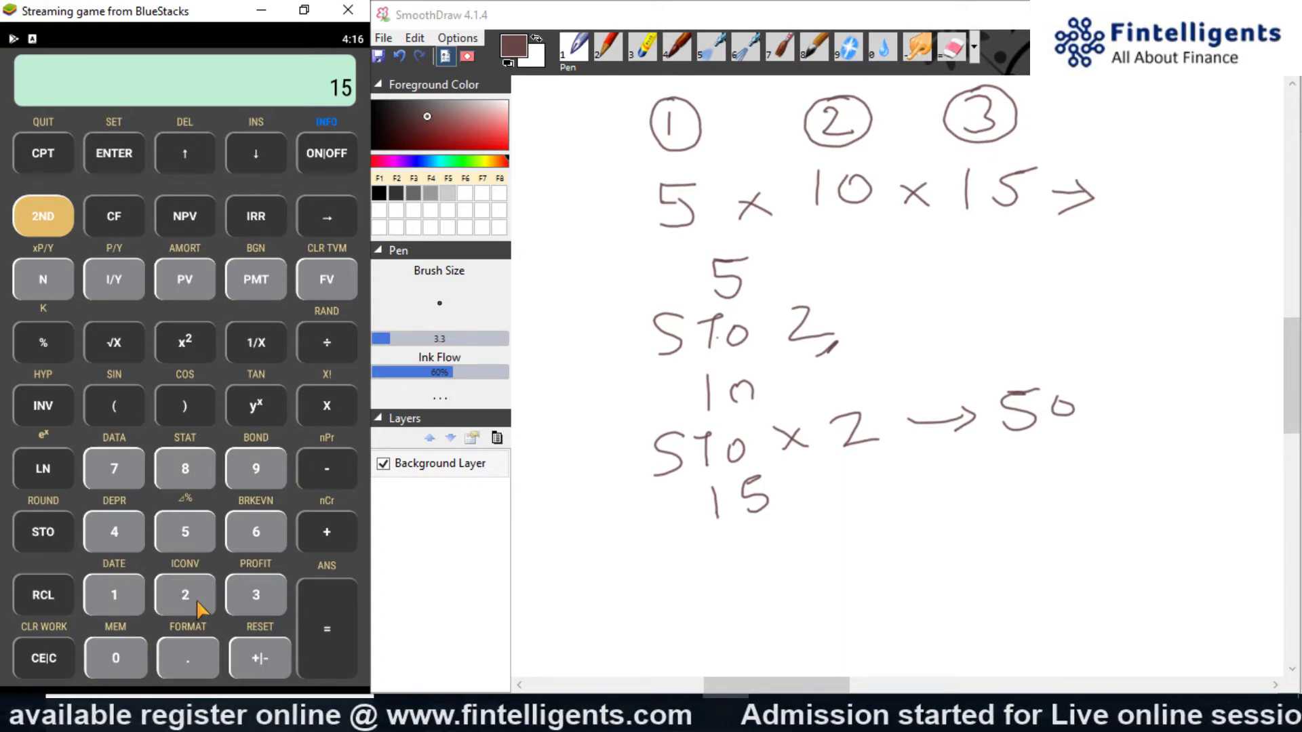
left_click(64, 651)
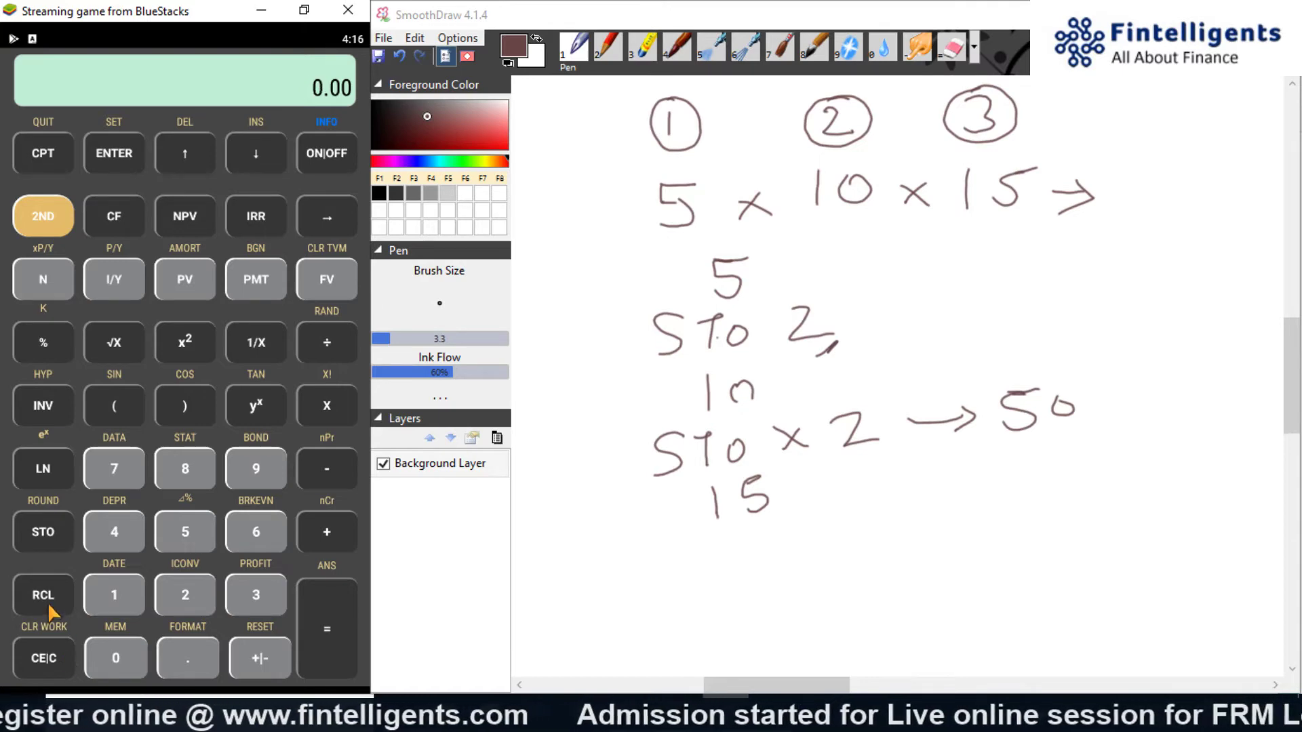
left_click(164, 595)
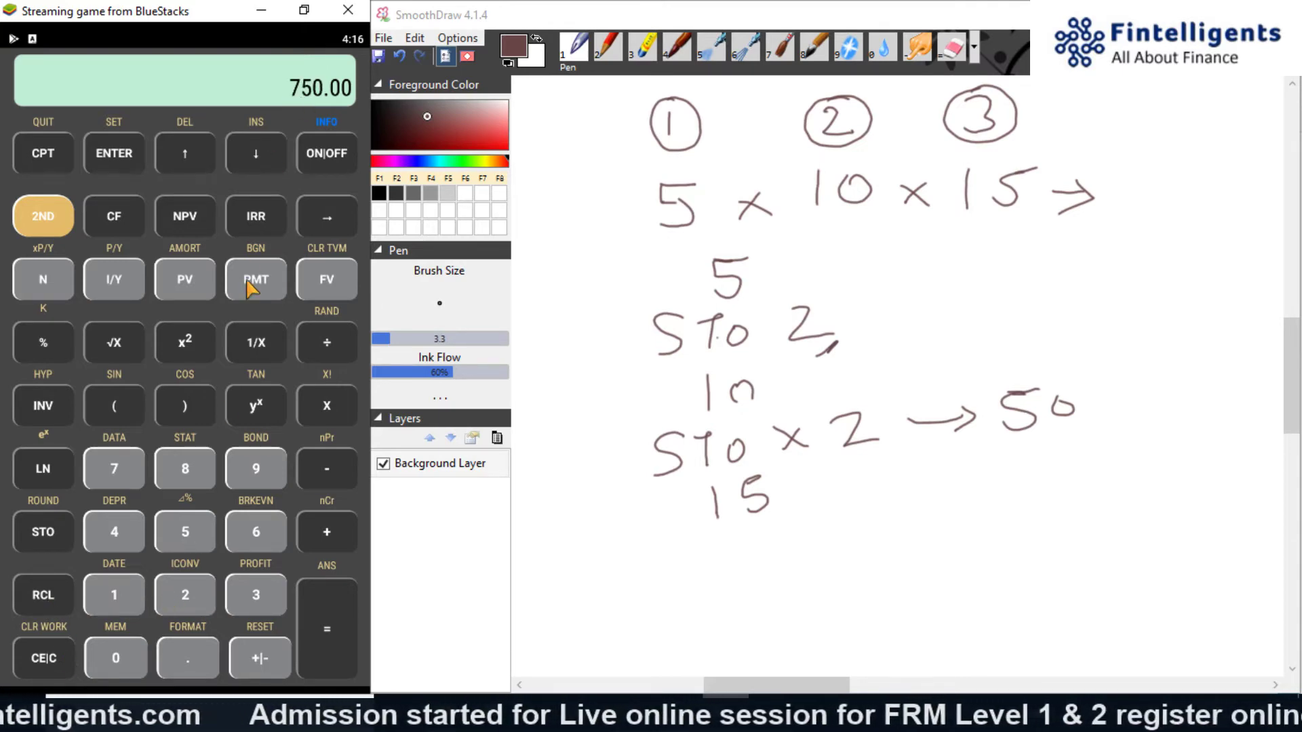
Step: Handwrite "STO × 2 → 750" below the 15, double-underline the 750 and mark both multiplication signs in the expression
mouse_move(683, 545)
left_mouse_down()
mouse_move(665, 587)
mouse_move(654, 584)
mouse_move(722, 553)
mouse_move(764, 564)
mouse_move(922, 545)
left_mouse_up()
mouse_move(964, 505)
left_mouse_down()
mouse_move(980, 534)
mouse_move(994, 520)
mouse_move(1031, 523)
mouse_move(1013, 530)
left_mouse_up()
mouse_move(1015, 500)
left_mouse_down()
mouse_move(1032, 521)
mouse_move(1048, 500)
left_mouse_up()
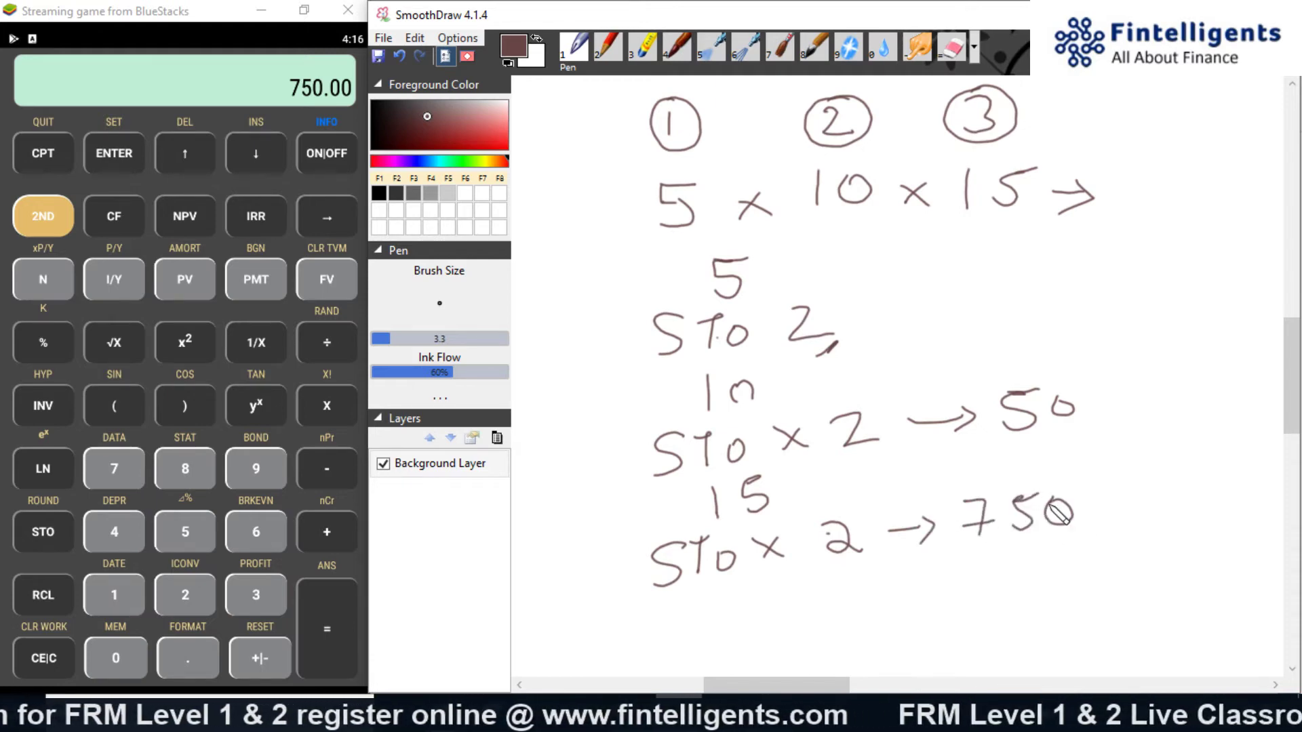
mouse_move(1035, 554)
left_mouse_down()
mouse_move(1097, 522)
mouse_move(1131, 523)
left_mouse_up()
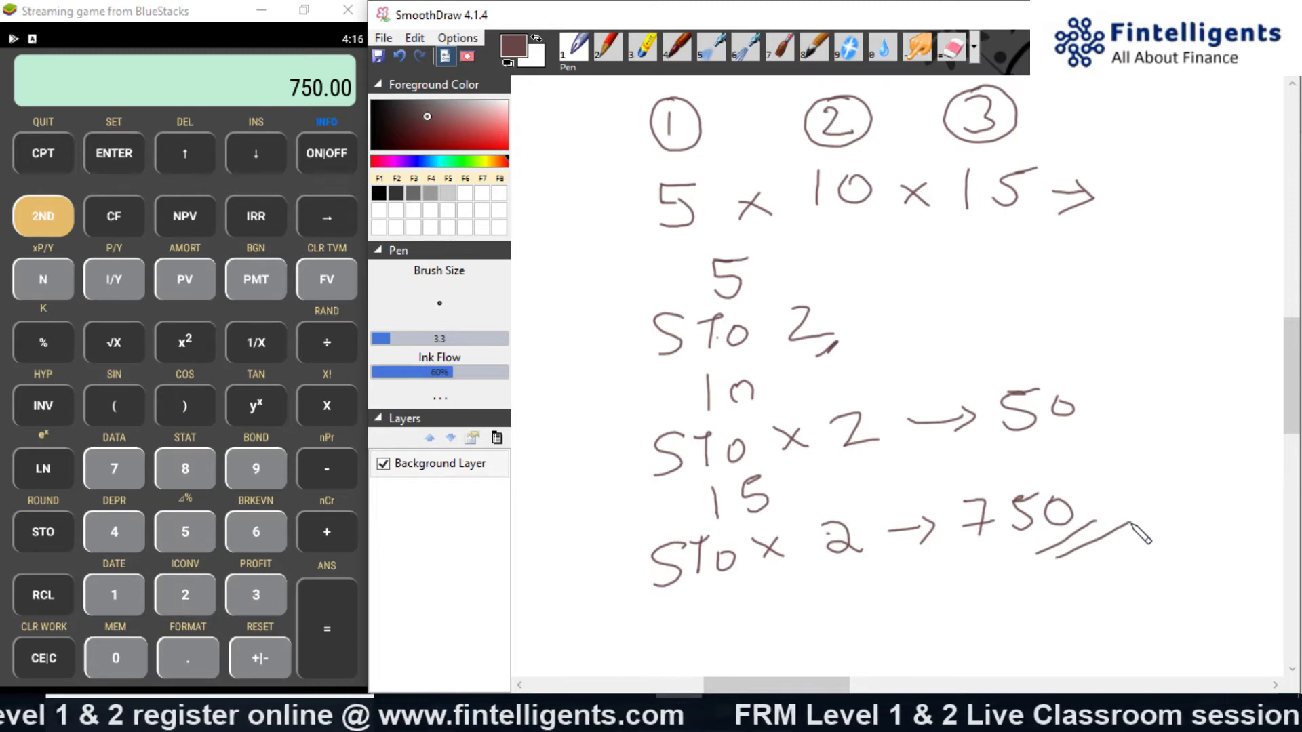
left_click_drag(759, 233, 780, 223)
left_click_drag(907, 220, 930, 217)
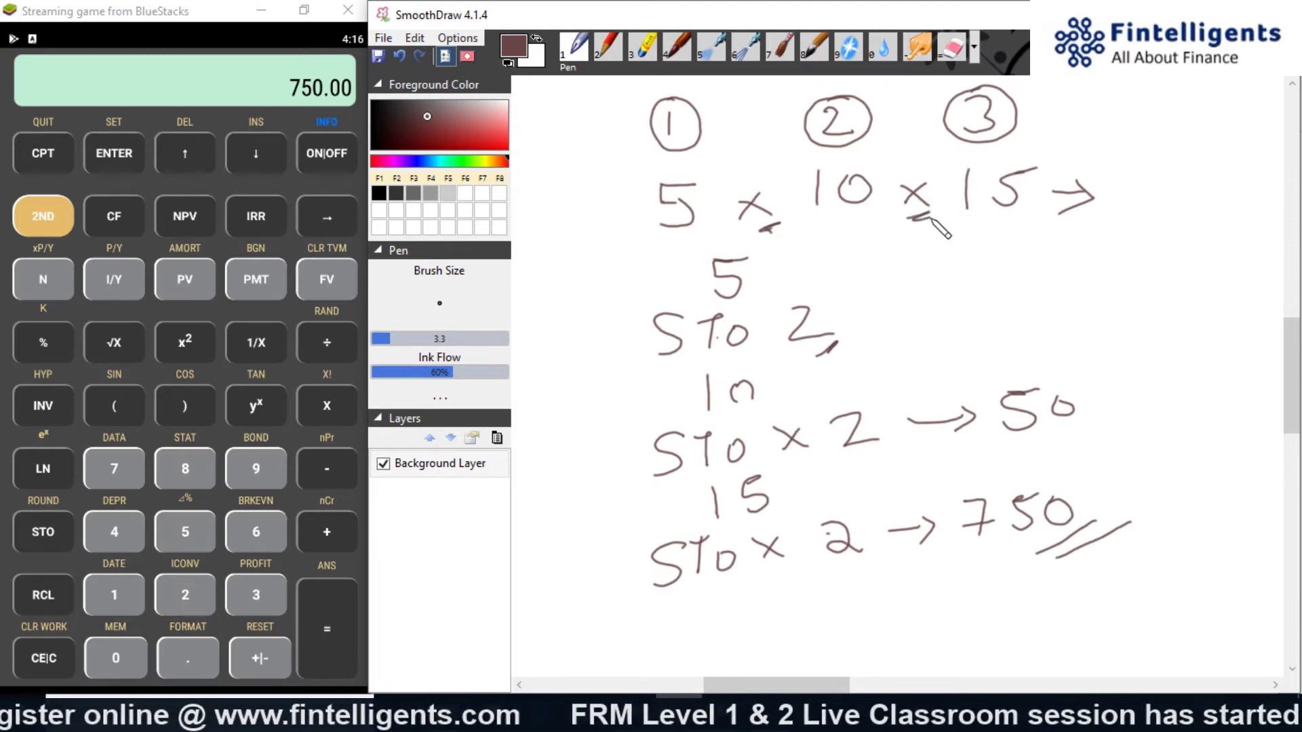
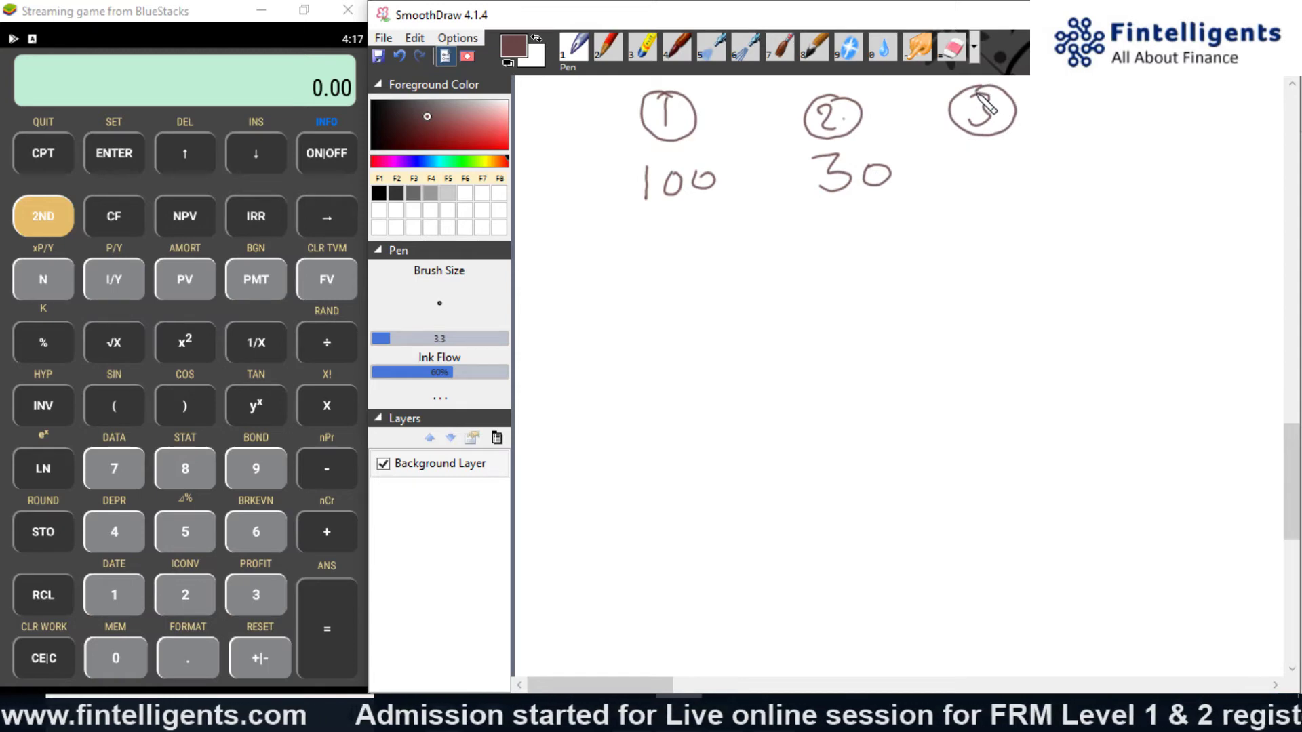
Step: Complete the handwritten expression "100 − 30 − 10 ⇒" and write 100 below it as the first entry
mouse_move(976, 151)
left_mouse_down()
mouse_move(977, 182)
mouse_move(1014, 175)
left_mouse_up()
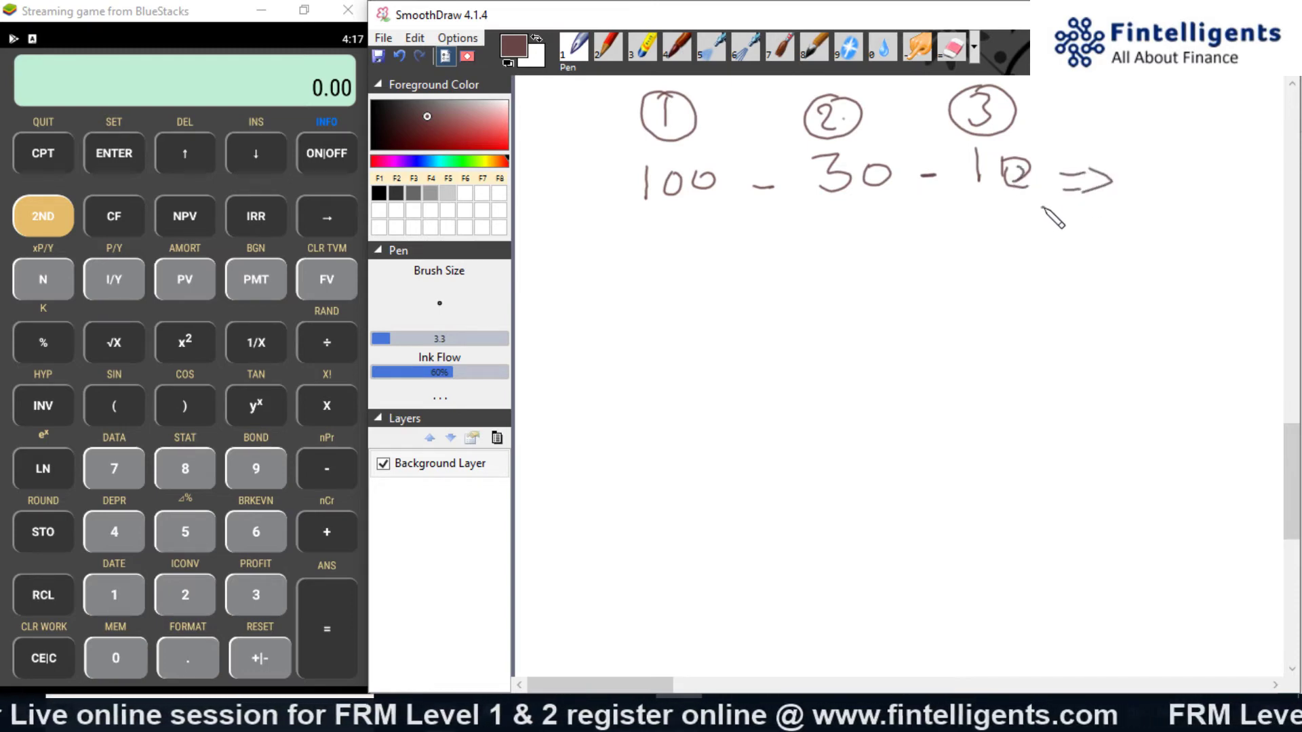
mouse_move(715, 256)
left_mouse_down()
mouse_move(717, 270)
mouse_move(751, 266)
left_mouse_up()
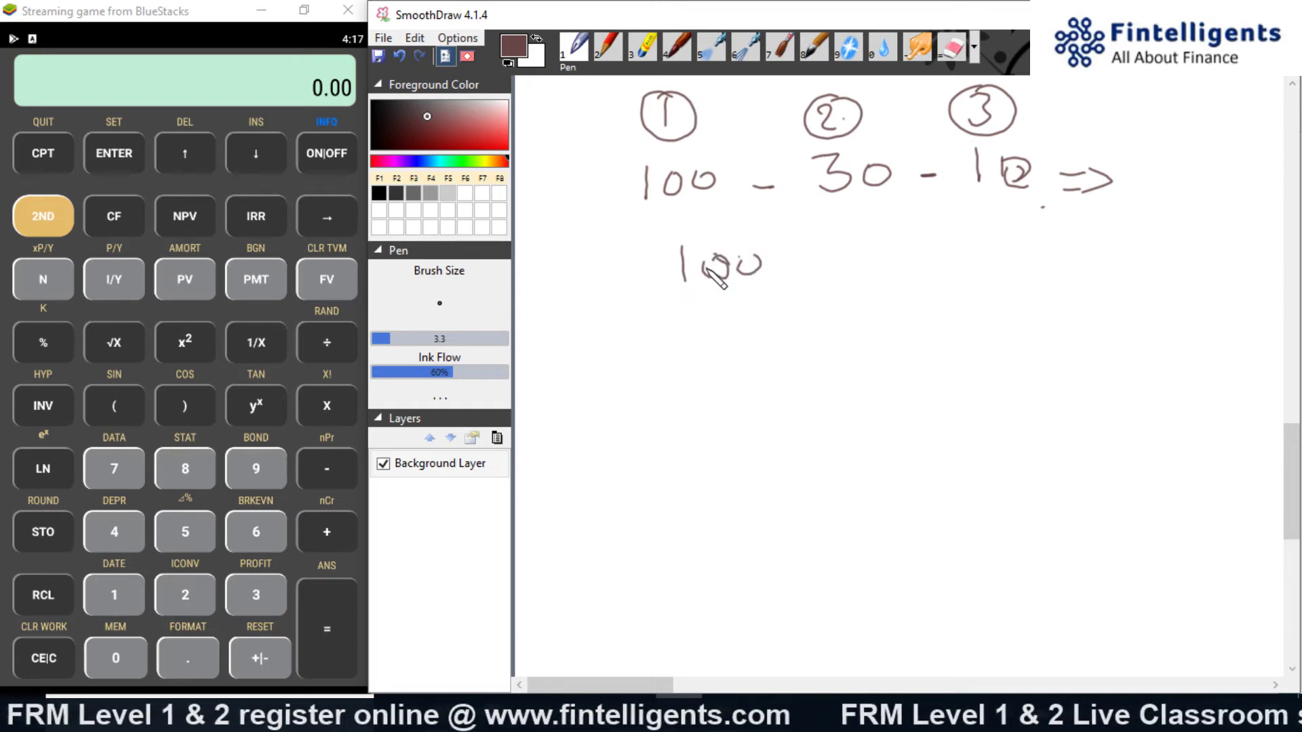
Step: Store 100 in calculator memory 1 and handwrite "STO 1" below the 100
left_click(115, 604)
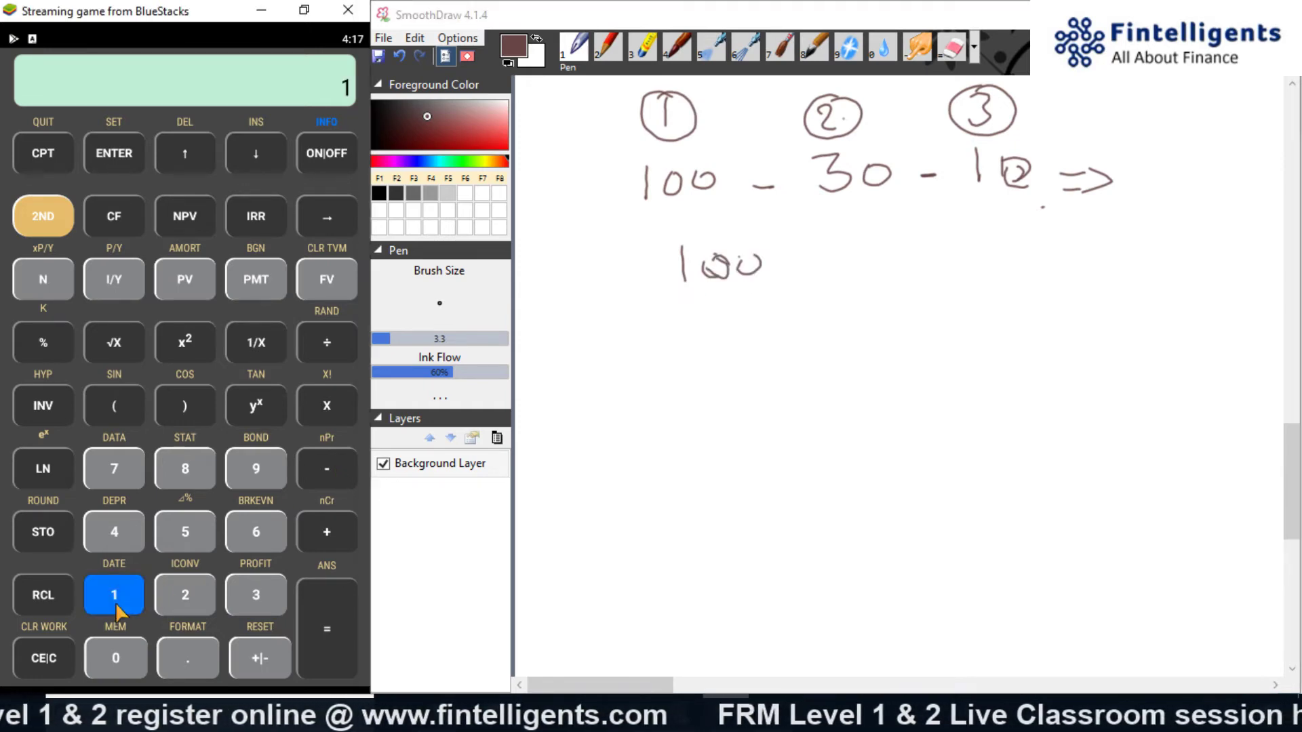
left_click(122, 654)
left_click(123, 653)
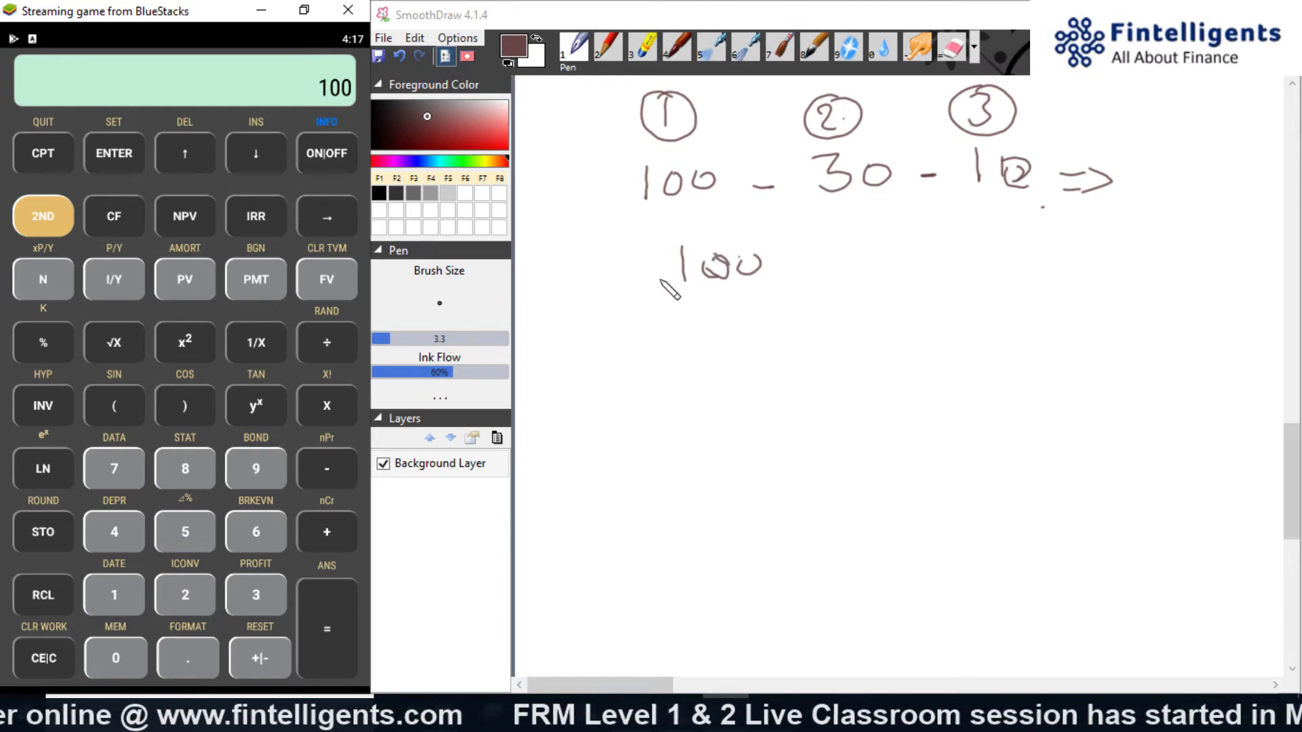
left_click(56, 540)
left_click(113, 596)
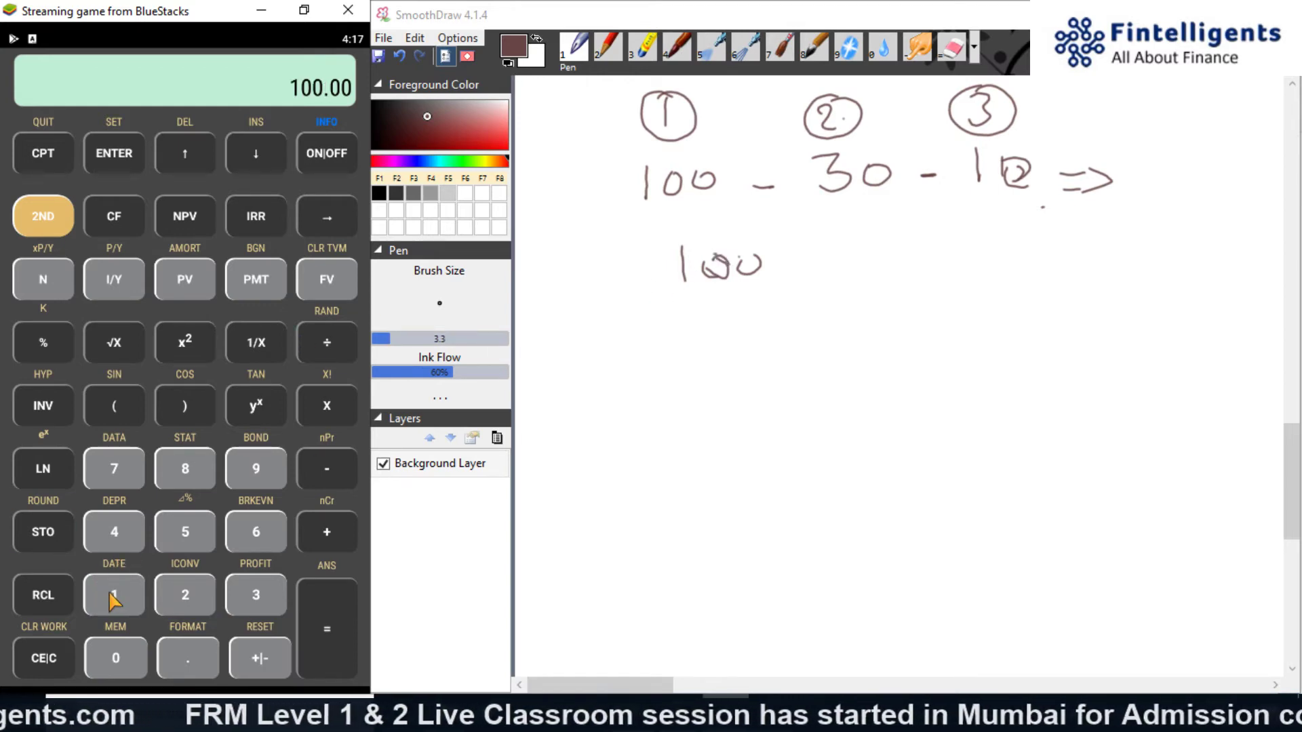
mouse_move(701, 310)
left_mouse_down()
mouse_move(710, 338)
mouse_move(679, 342)
mouse_move(764, 330)
mouse_move(752, 322)
mouse_move(833, 336)
left_mouse_up()
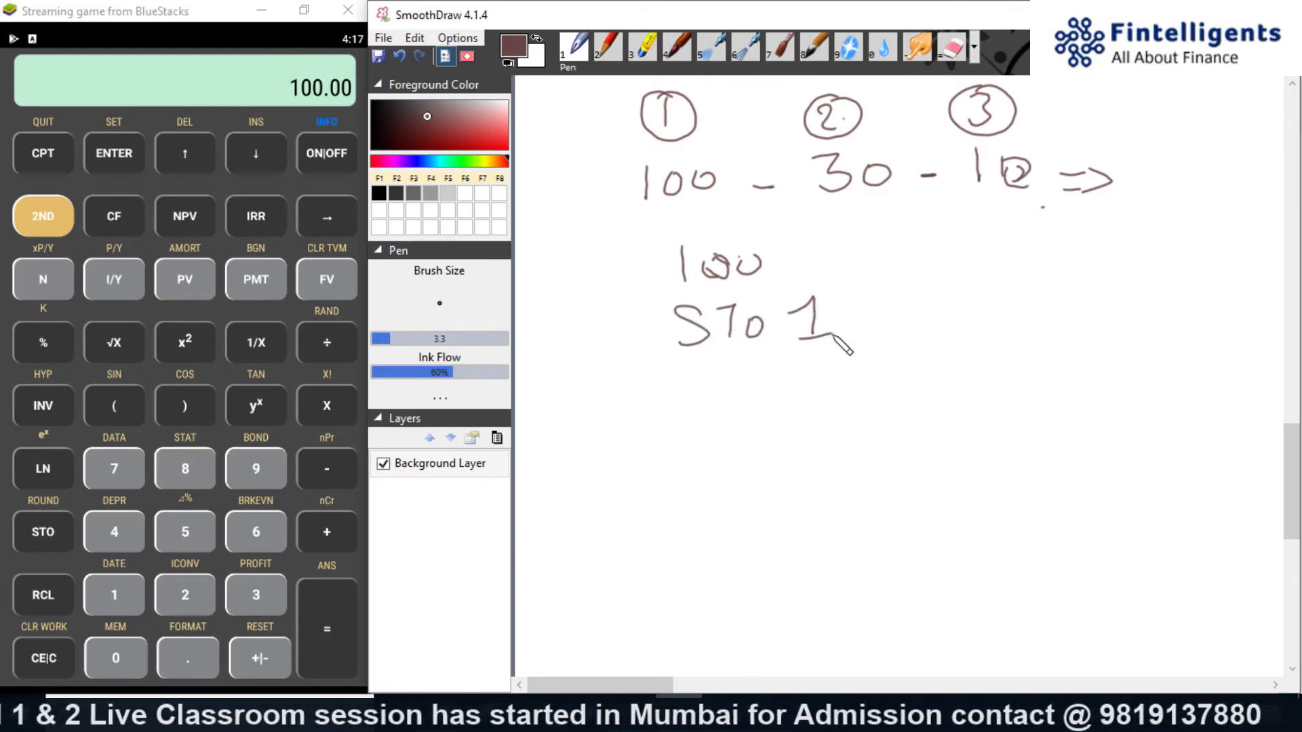
Step: Clear the calculator, enter 30 and handwrite 30 below the STO 1 line
left_click(39, 656)
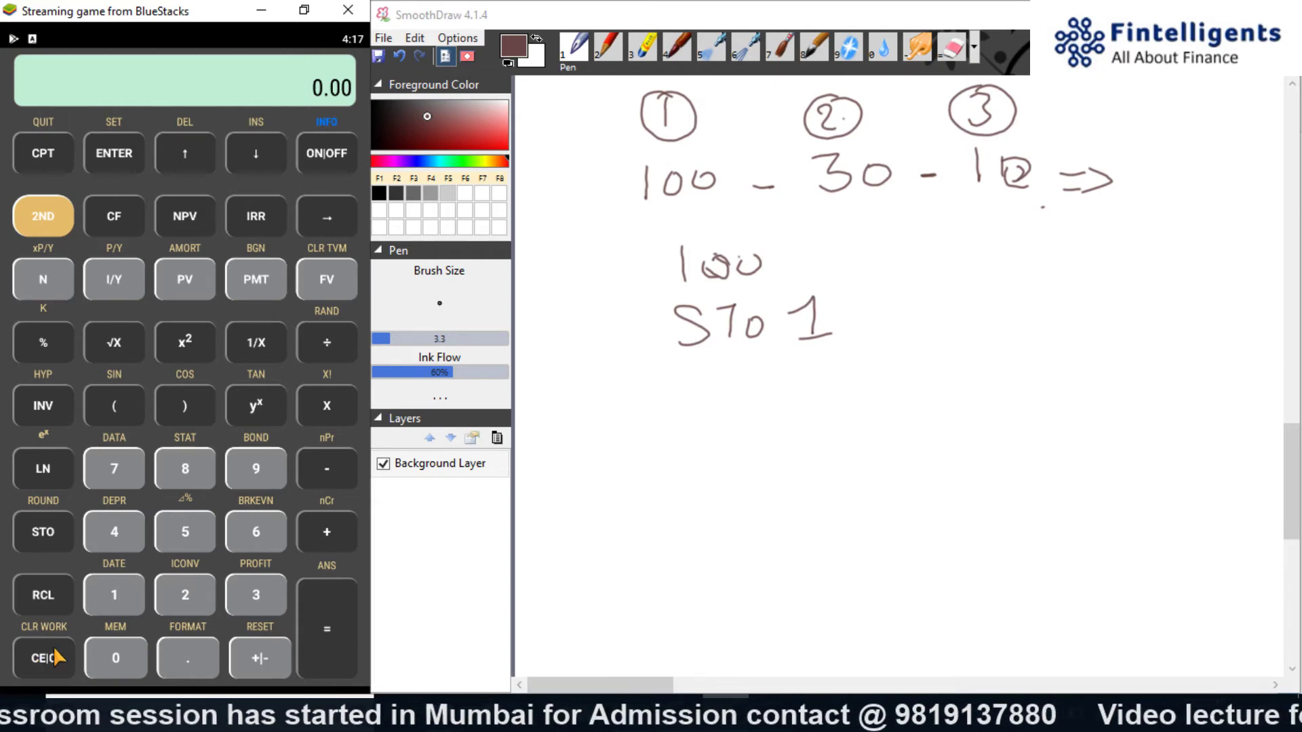
left_click(238, 588)
left_click(117, 655)
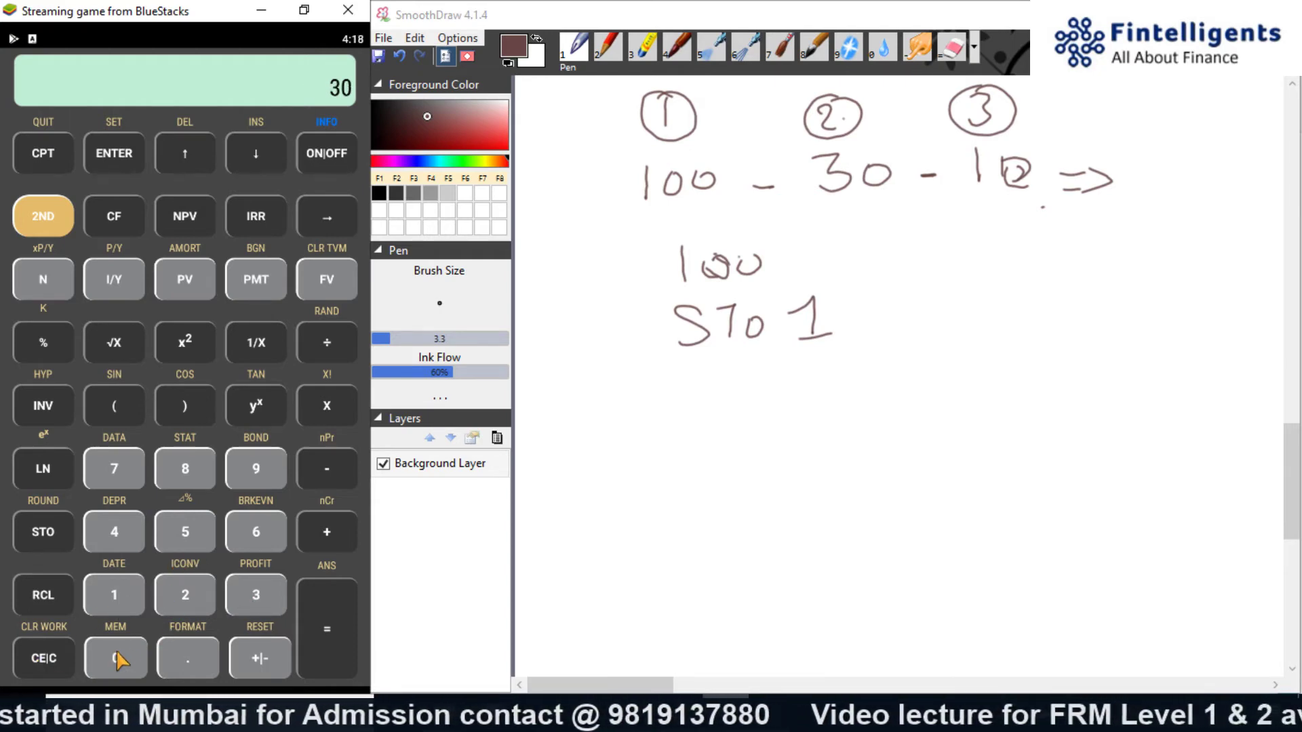
mouse_move(714, 363)
left_mouse_down()
mouse_move(754, 385)
mouse_move(726, 398)
left_mouse_up()
mouse_move(779, 366)
left_mouse_down()
mouse_move(768, 383)
mouse_move(780, 366)
left_mouse_up()
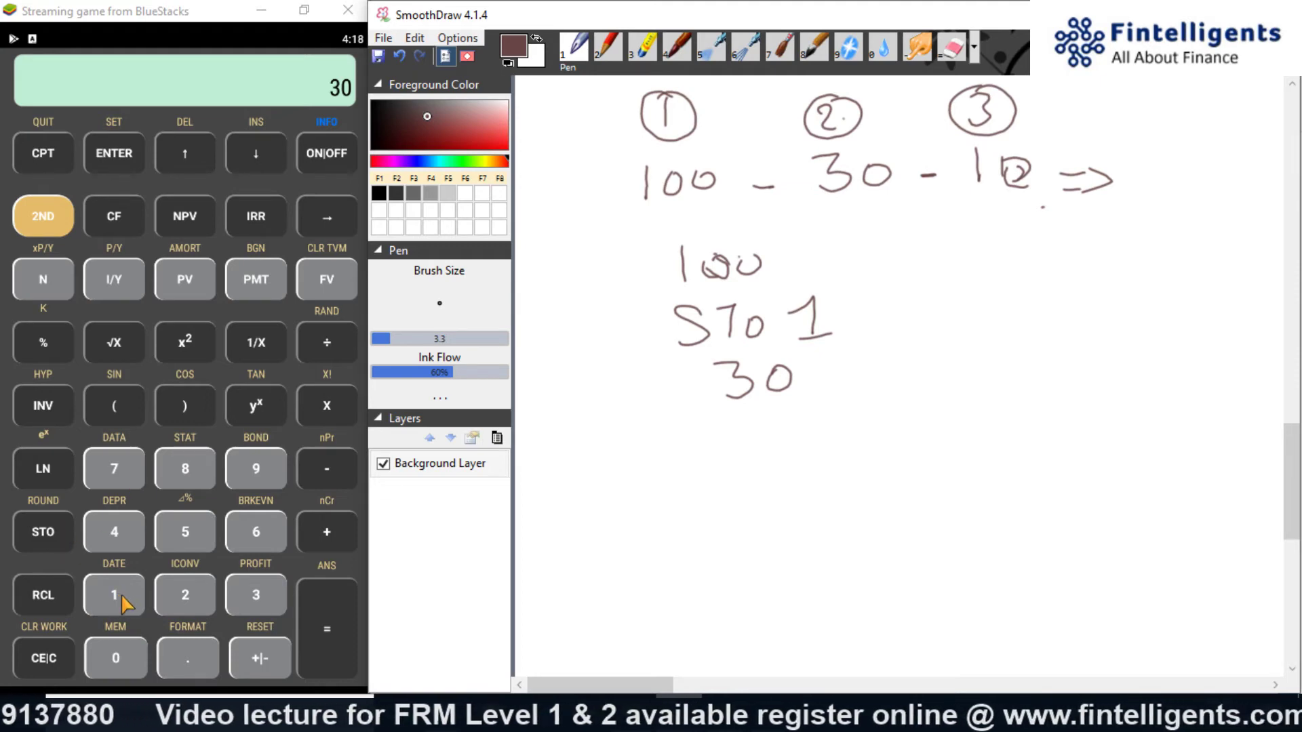
Step: Subtract the 30 from calculator memory 1, clear the display and handwrite "STO − 1" below the 30
left_click(60, 530)
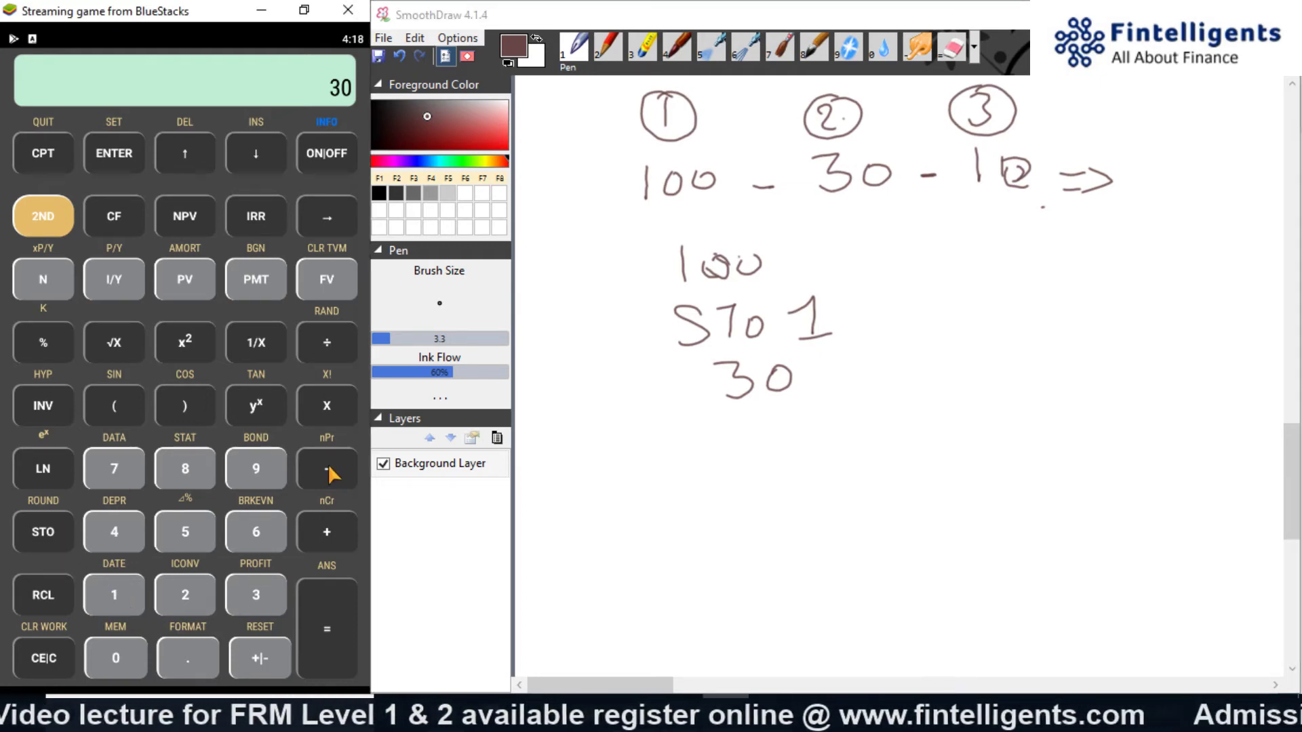
left_click(124, 585)
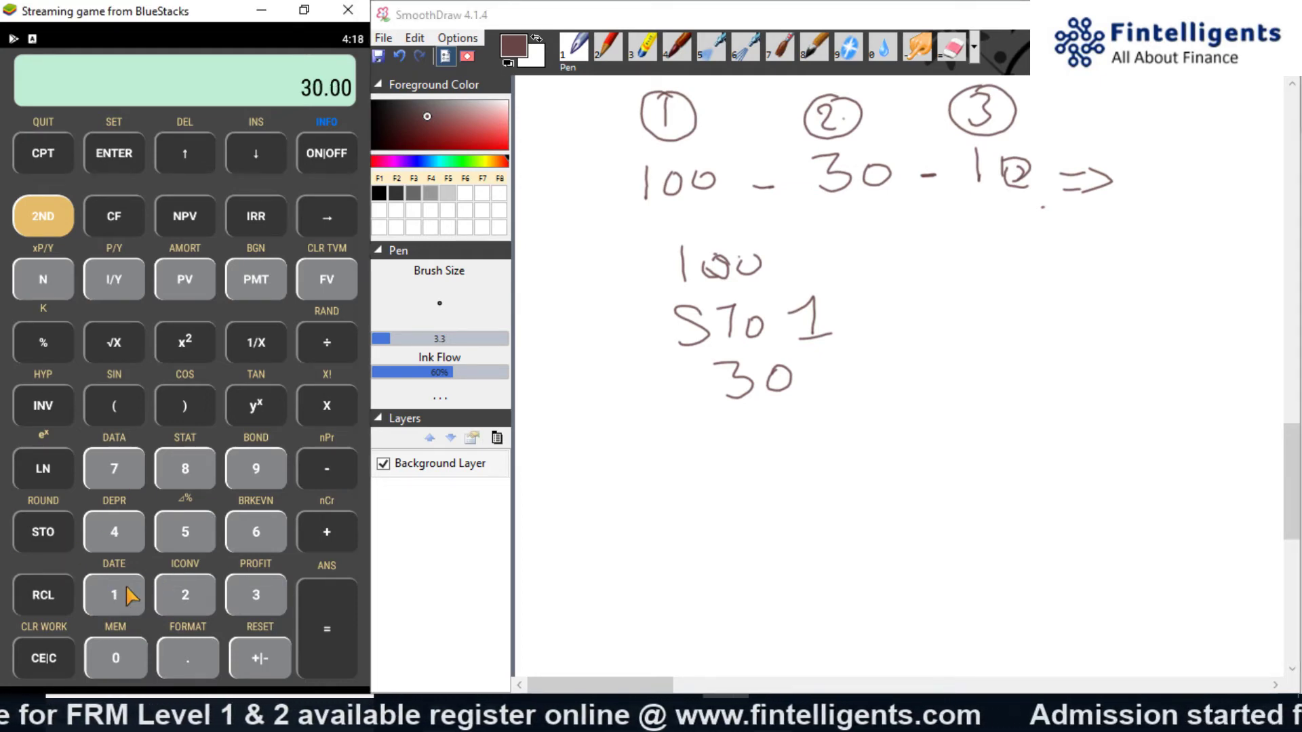
left_click(47, 644)
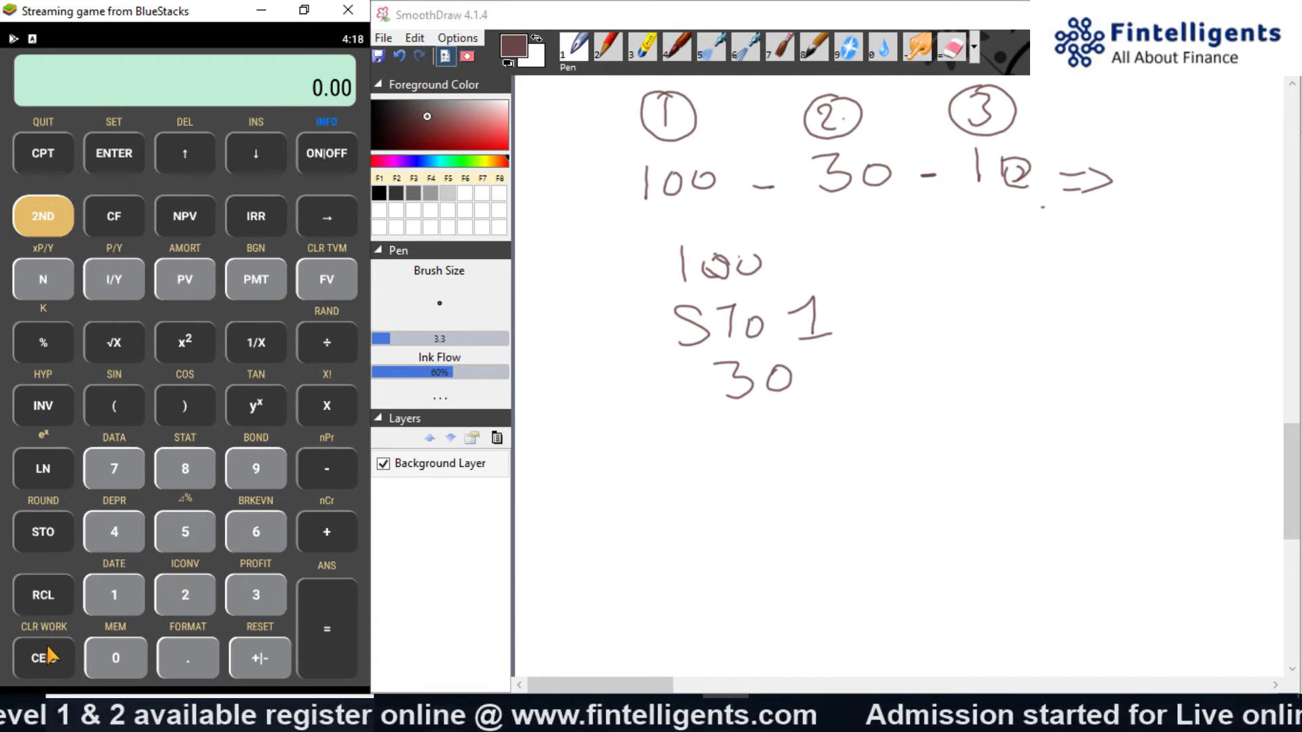
left_click_drag(694, 426, 667, 461)
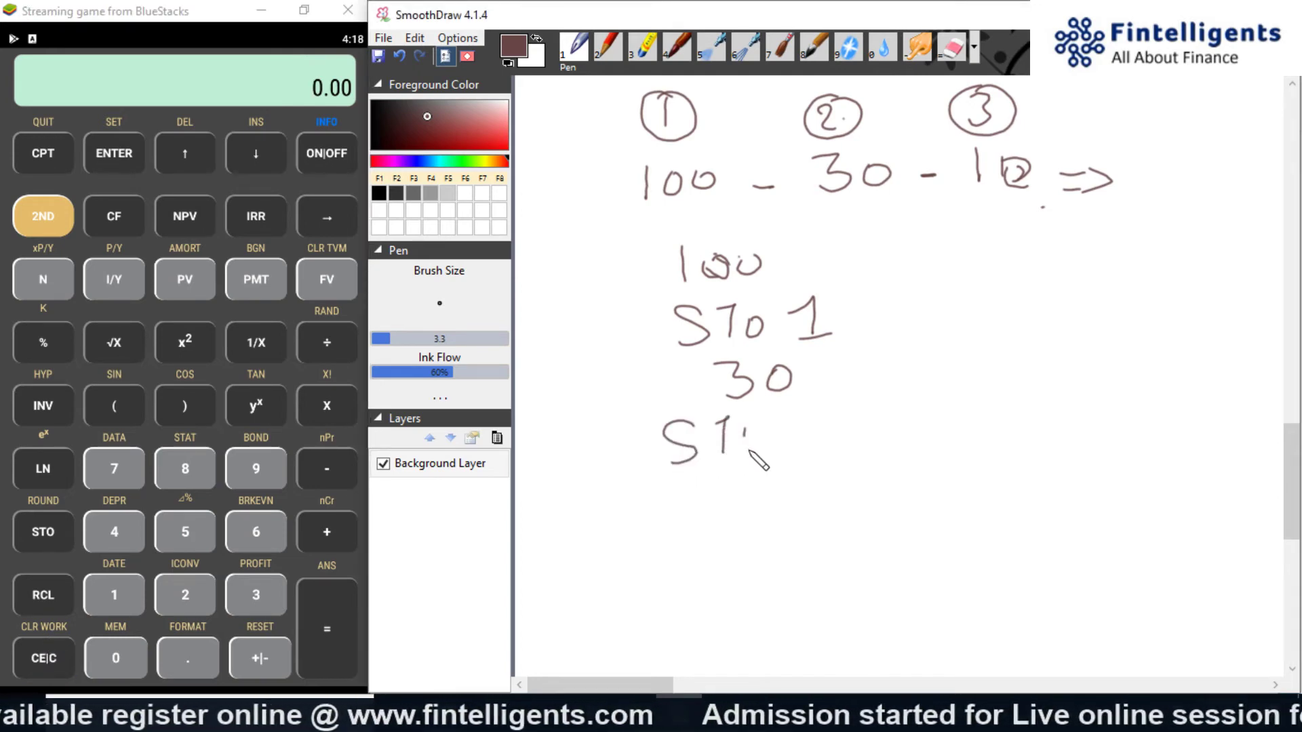
left_click_drag(847, 440, 882, 435)
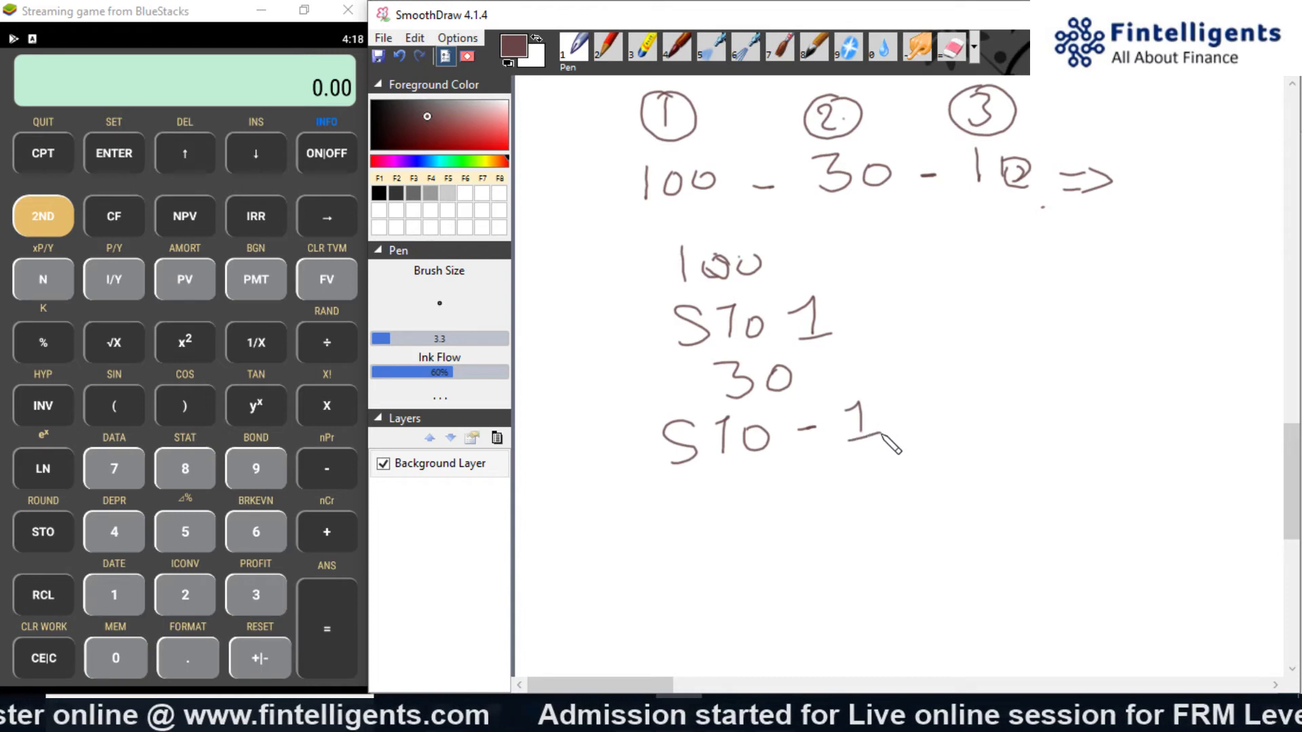
Step: Recall calculator memory 1 and handwrite "⇒ 70" beside the STO − 1 line
left_click(43, 597)
left_click(121, 593)
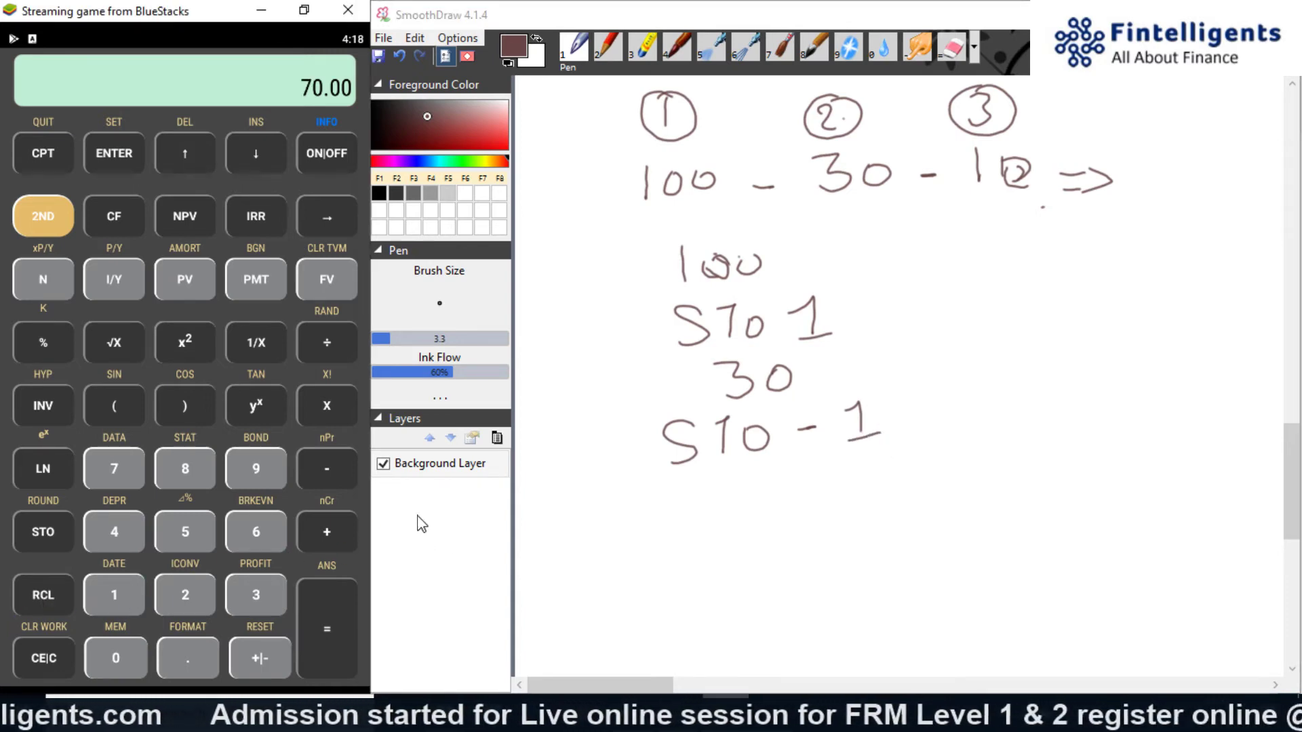
left_click(447, 543)
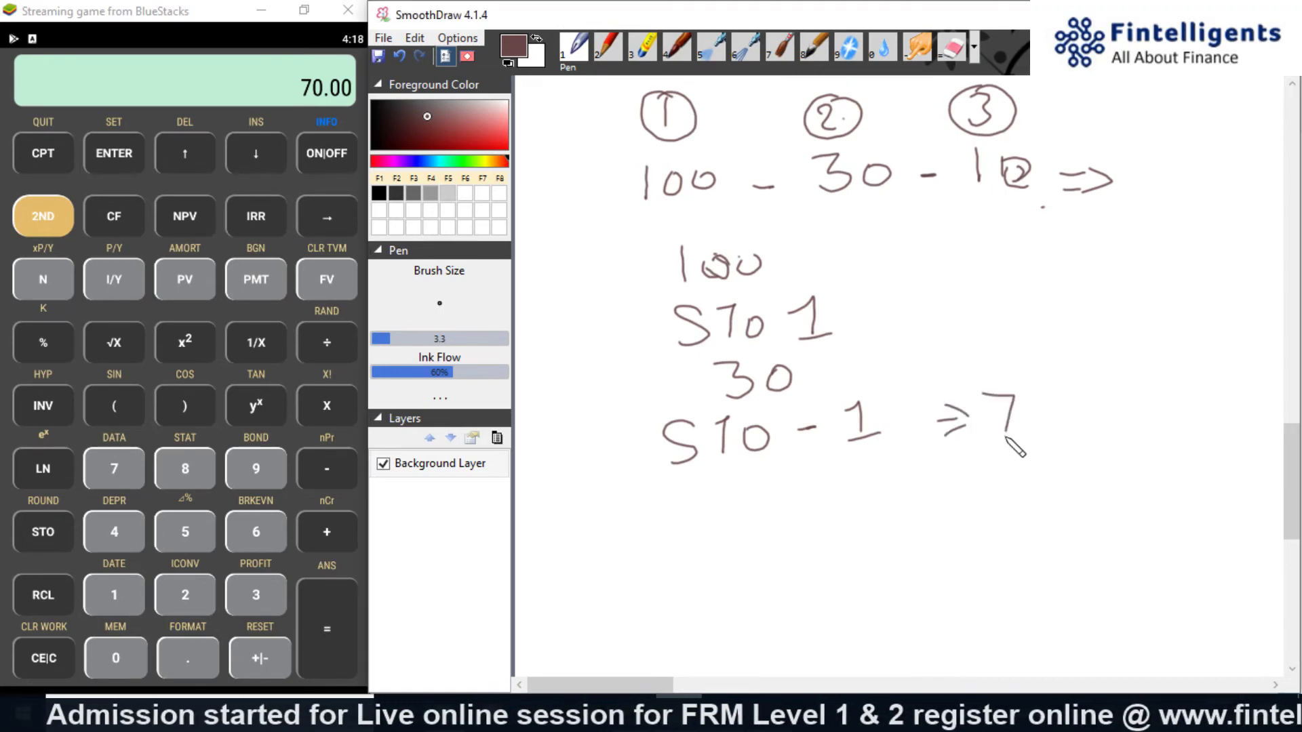
left_click_drag(1024, 417, 1040, 414)
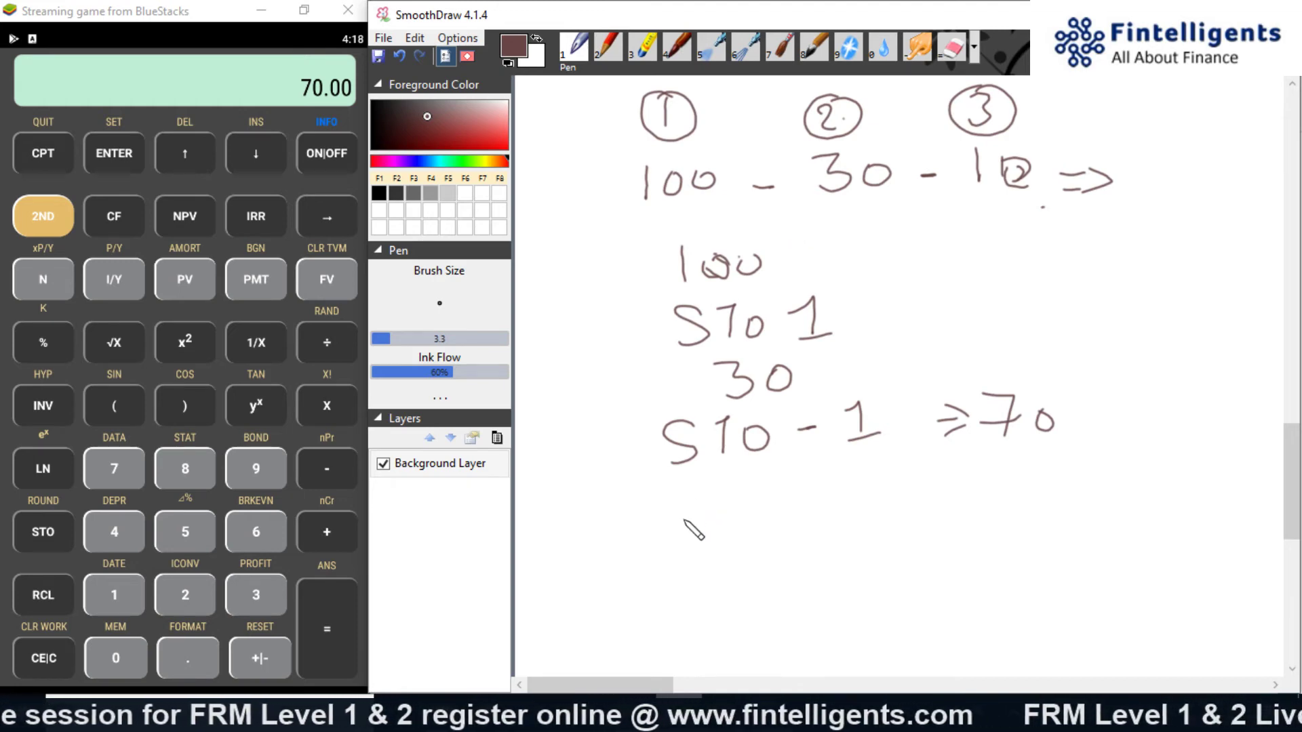
Step: Handwrite 10 below the STO − 1 line, clear the calculator and enter 10
mouse_move(741, 475)
left_mouse_down()
mouse_move(739, 503)
mouse_move(762, 478)
left_mouse_up()
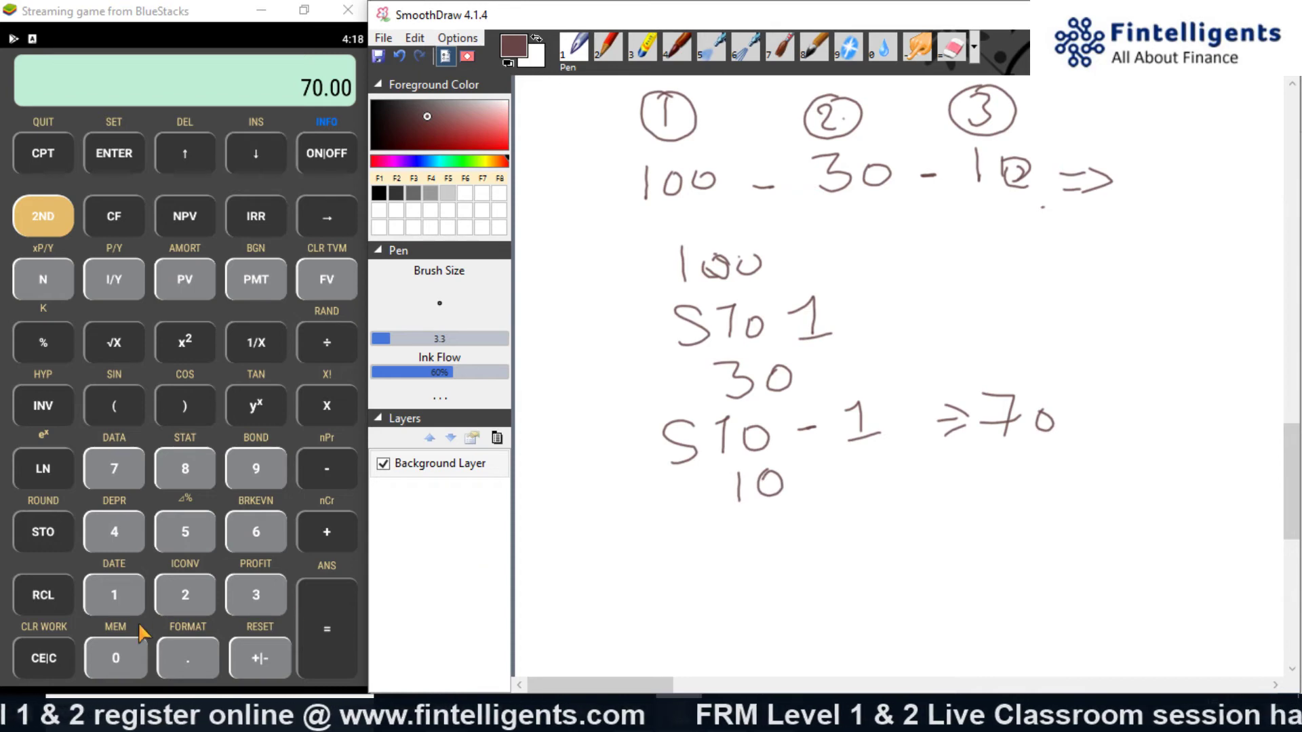
left_click(57, 659)
left_click(114, 594)
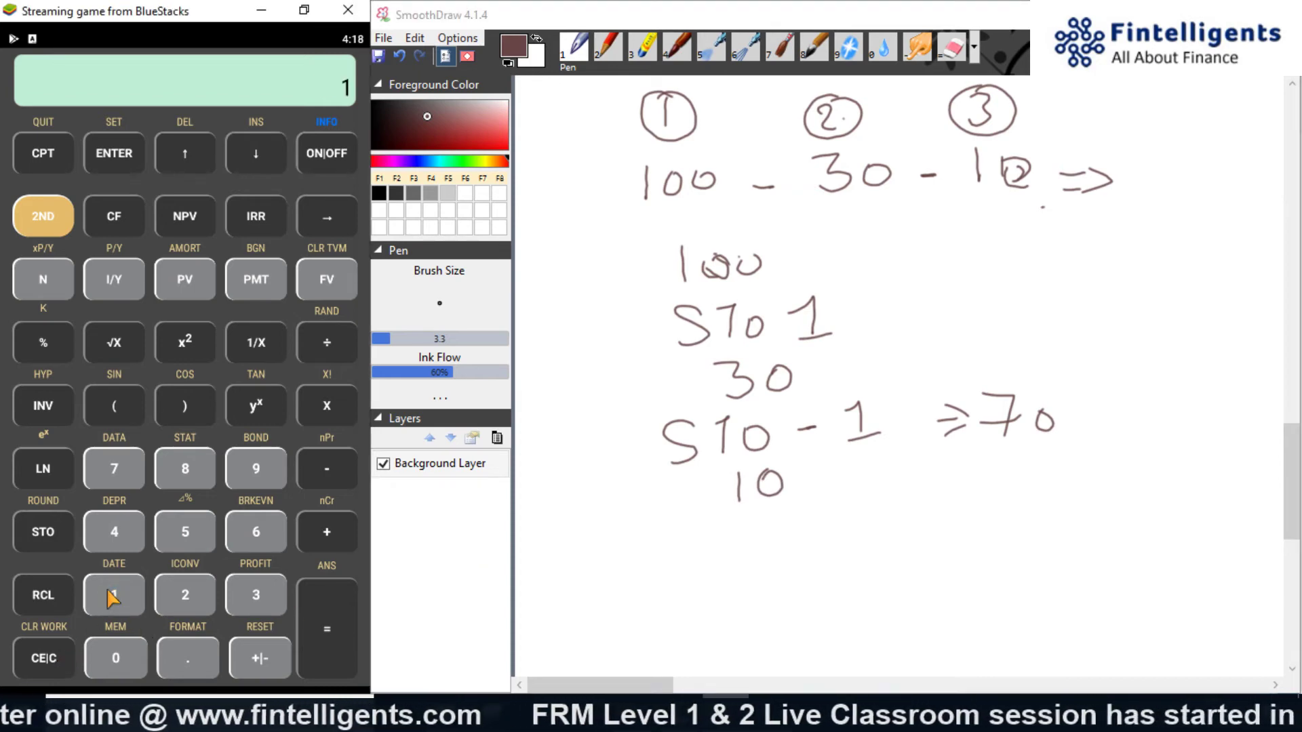
left_click(115, 654)
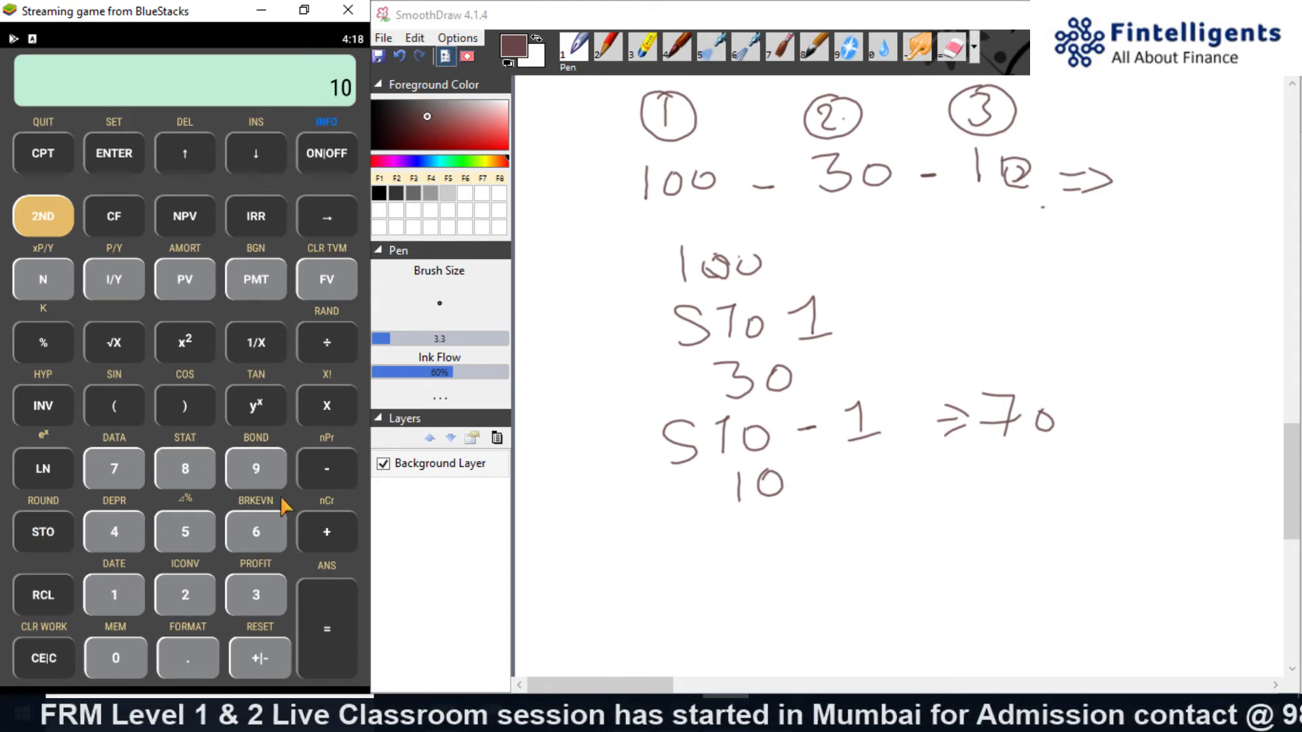
Step: Subtract the 10 from calculator memory 1 and handwrite "STO − 1" below the handwritten 10
left_click(131, 594)
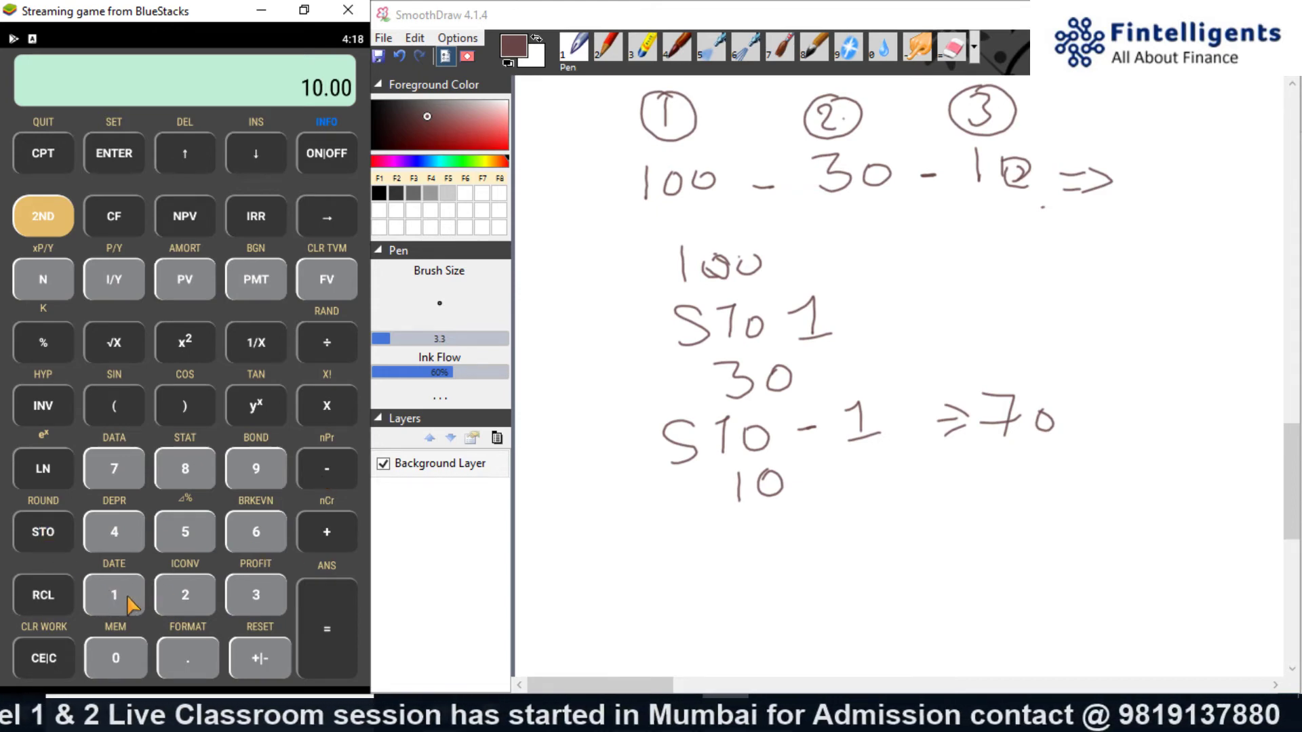
mouse_move(703, 525)
left_mouse_down()
mouse_move(682, 566)
mouse_move(669, 563)
left_mouse_up()
mouse_move(703, 526)
left_mouse_down()
mouse_move(722, 555)
mouse_move(749, 555)
mouse_move(741, 538)
mouse_move(878, 539)
left_mouse_up()
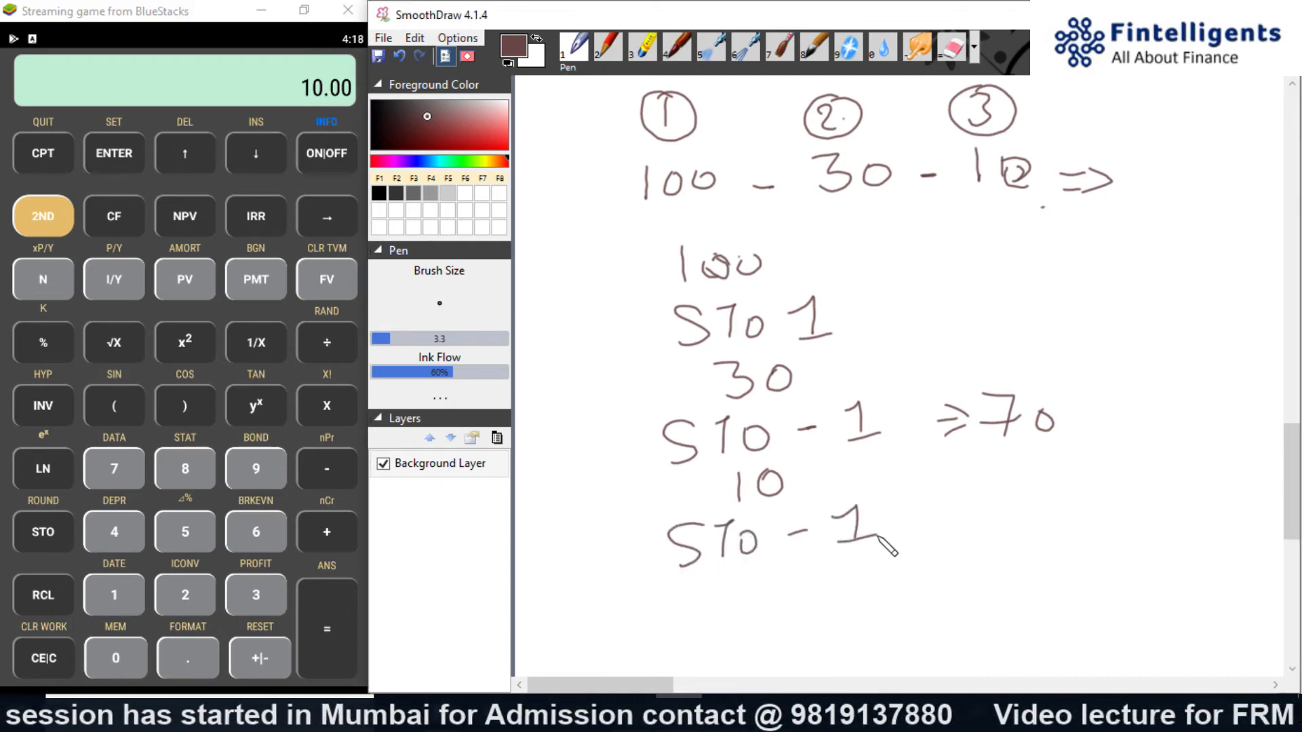
Step: Clear the calculator, recall memory 1 and handwrite "→ 60" beside the last STO − 1 line, with an arrow from 70 and an underline
left_click(47, 660)
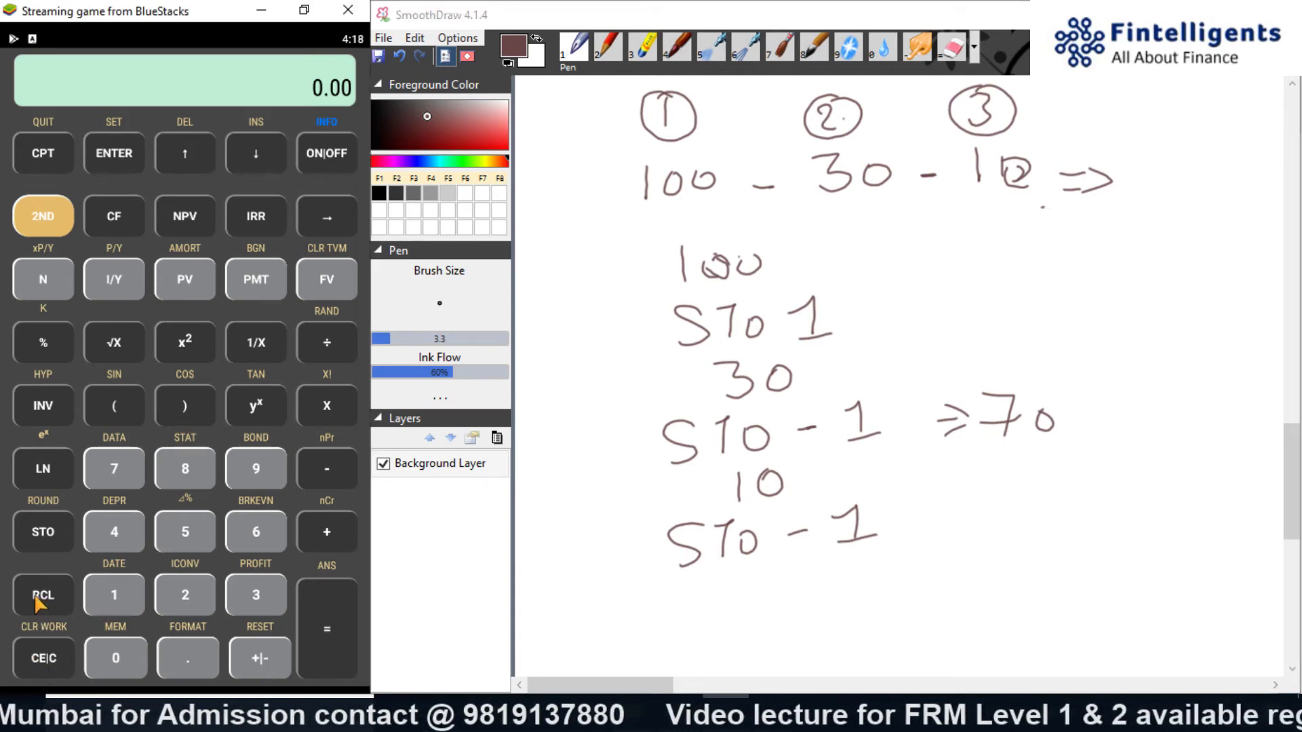
left_click(98, 603)
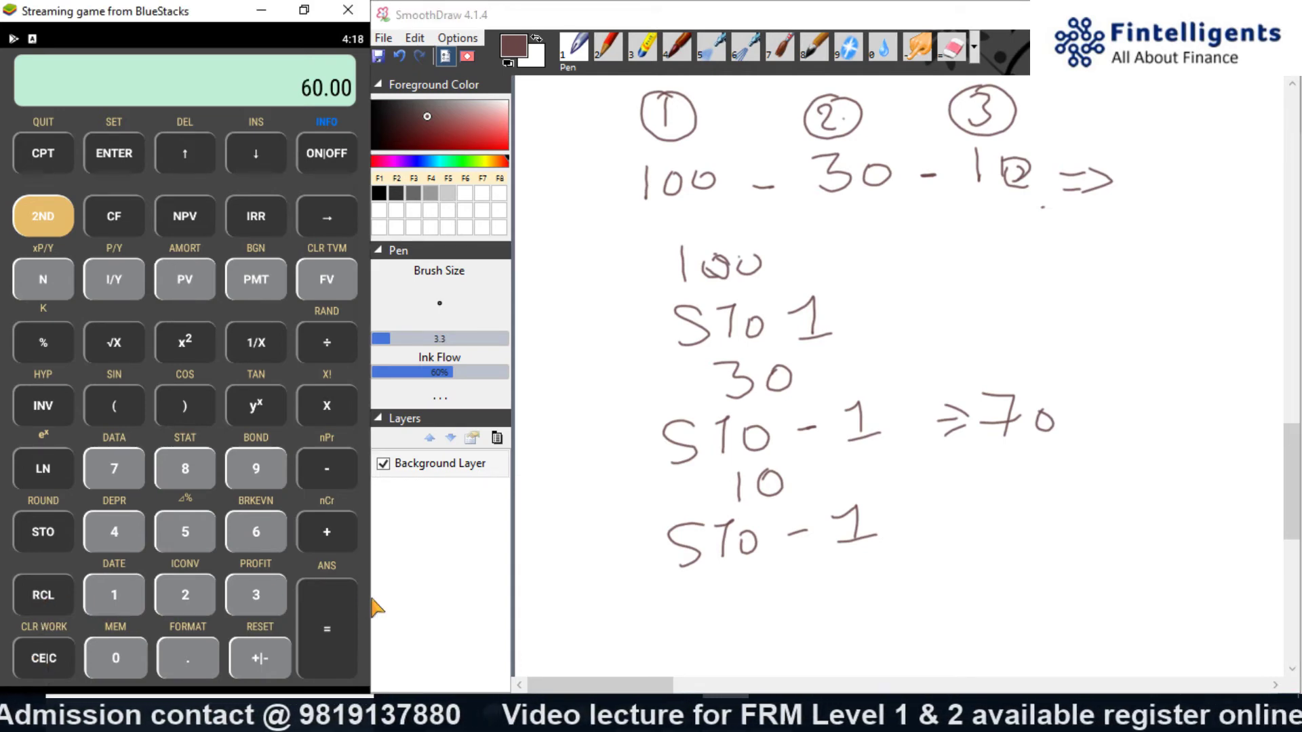
mouse_move(908, 520)
left_mouse_down()
mouse_move(956, 512)
mouse_move(945, 538)
left_mouse_up()
mouse_move(1007, 491)
left_mouse_down()
mouse_move(992, 521)
mouse_move(1017, 527)
mouse_move(1028, 509)
left_mouse_up()
mouse_move(1039, 451)
left_mouse_down()
mouse_move(1039, 478)
mouse_move(1051, 468)
left_mouse_up()
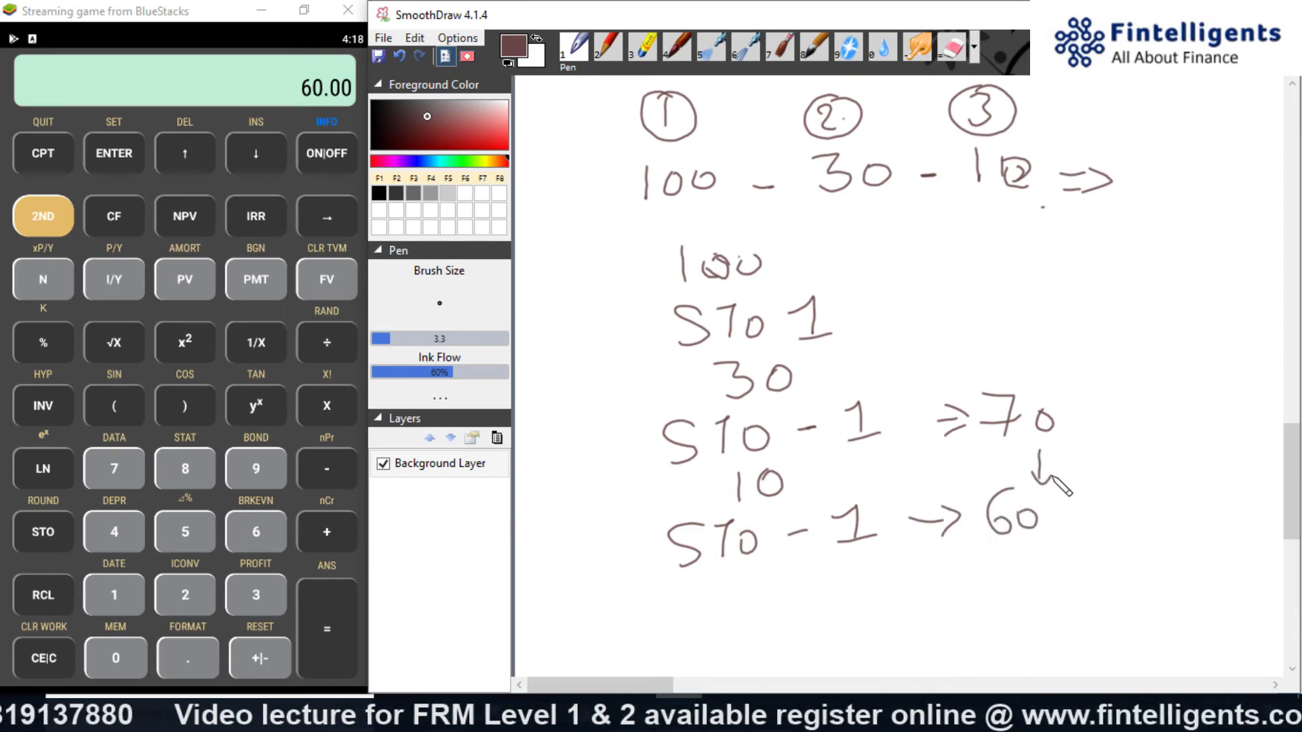
left_click_drag(1076, 527, 1025, 556)
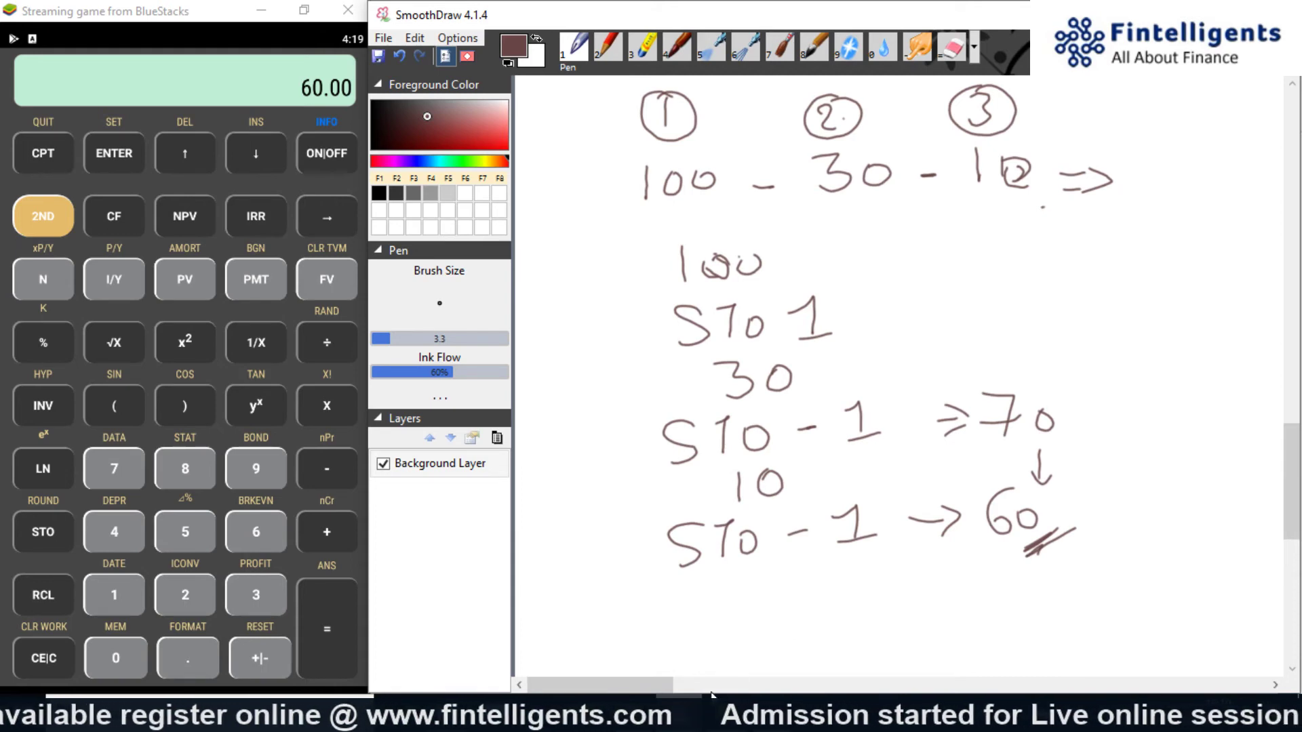
Step: Handwrite the circled headings 1, 2 and 3 in a row across a blank area of the canvas
left_click_drag(667, 678, 794, 678)
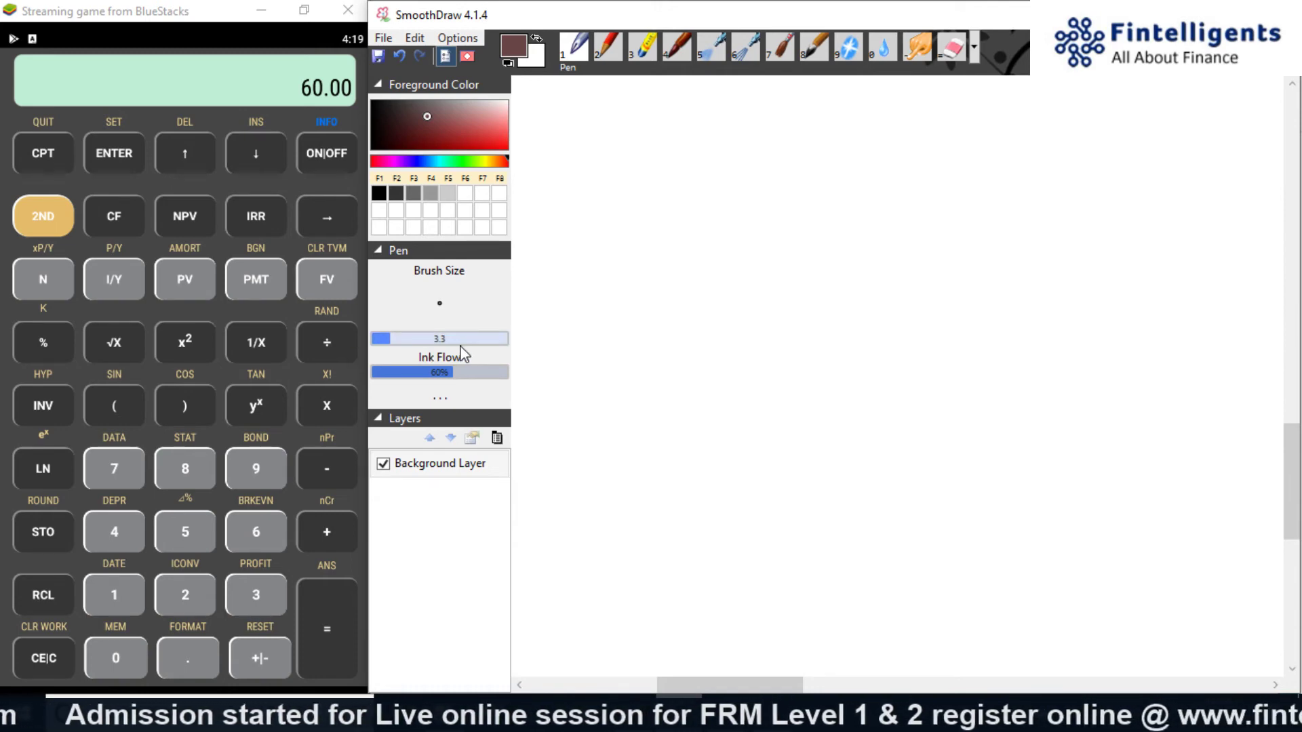
mouse_move(692, 119)
left_mouse_down()
mouse_move(681, 139)
mouse_move(693, 158)
left_mouse_up()
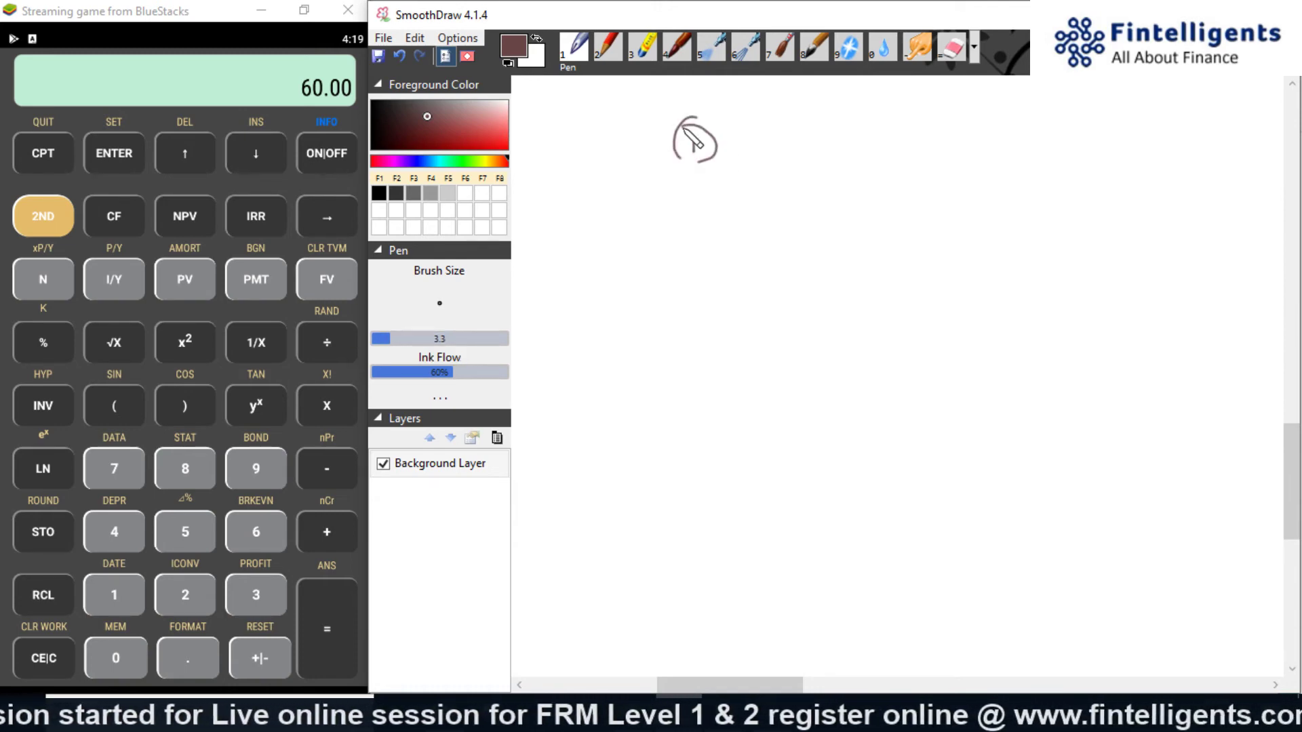
mouse_move(835, 132)
left_mouse_down()
mouse_move(864, 147)
mouse_move(854, 166)
mouse_move(860, 129)
left_mouse_up()
mouse_move(983, 117)
left_mouse_down()
mouse_move(982, 150)
mouse_move(972, 114)
mouse_move(1021, 152)
mouse_move(996, 109)
left_mouse_up()
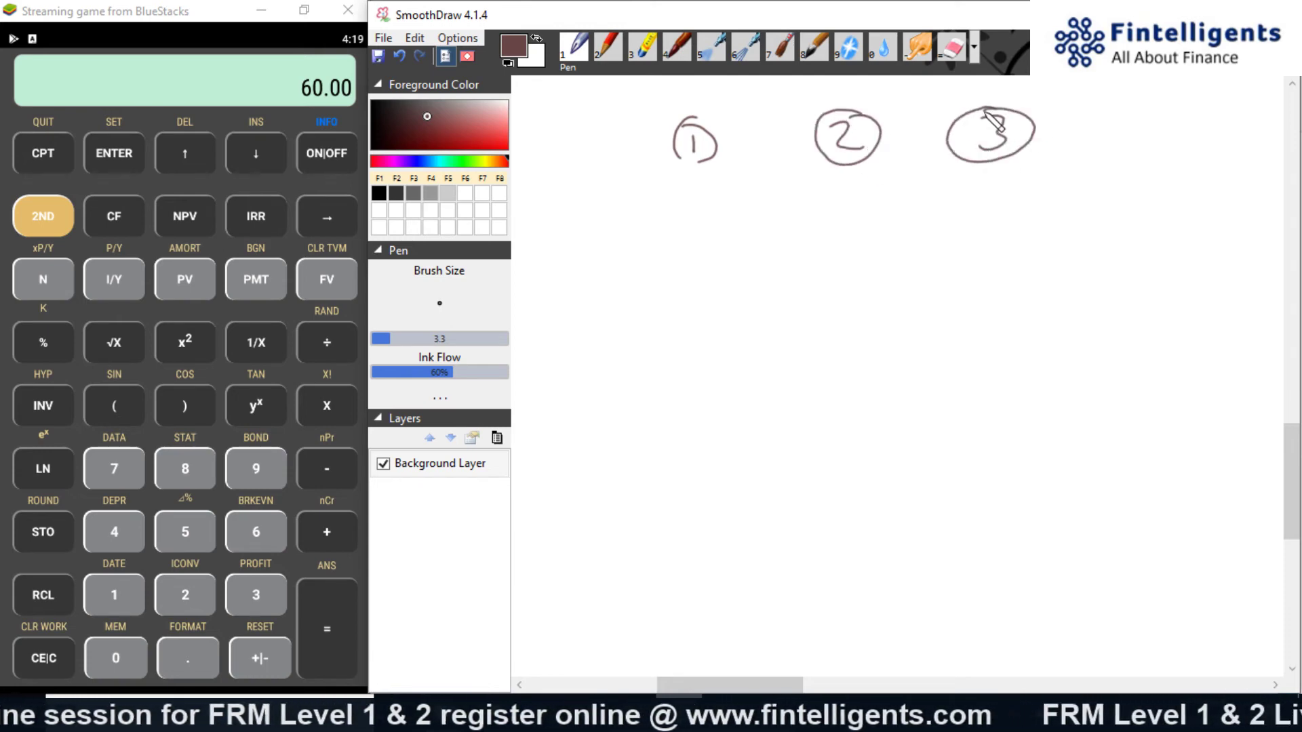
Step: Handwrite the expression "10 ÷ 5 ÷ 2 →" beneath the circled headings 1, 2 and 3
left_click(680, 202)
mouse_move(681, 202)
left_mouse_down()
mouse_move(688, 239)
mouse_move(715, 209)
left_mouse_up()
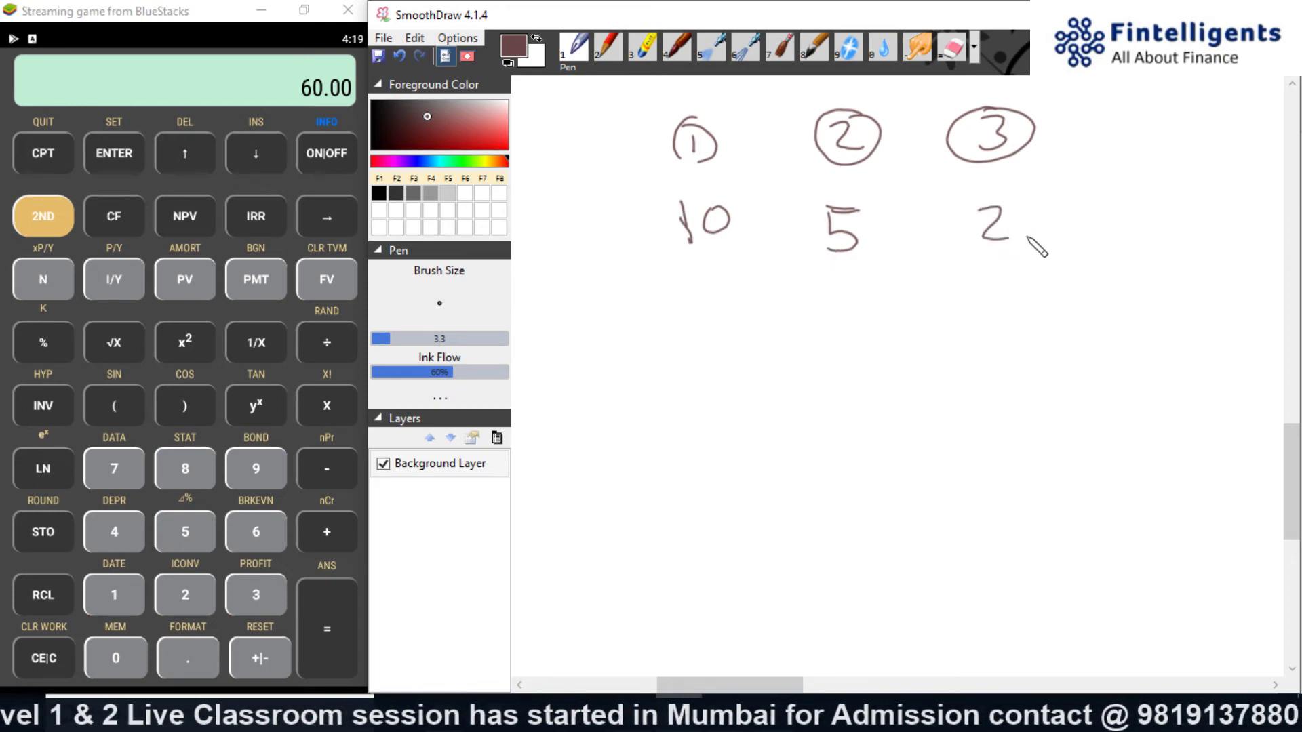
left_click_drag(747, 230, 788, 231)
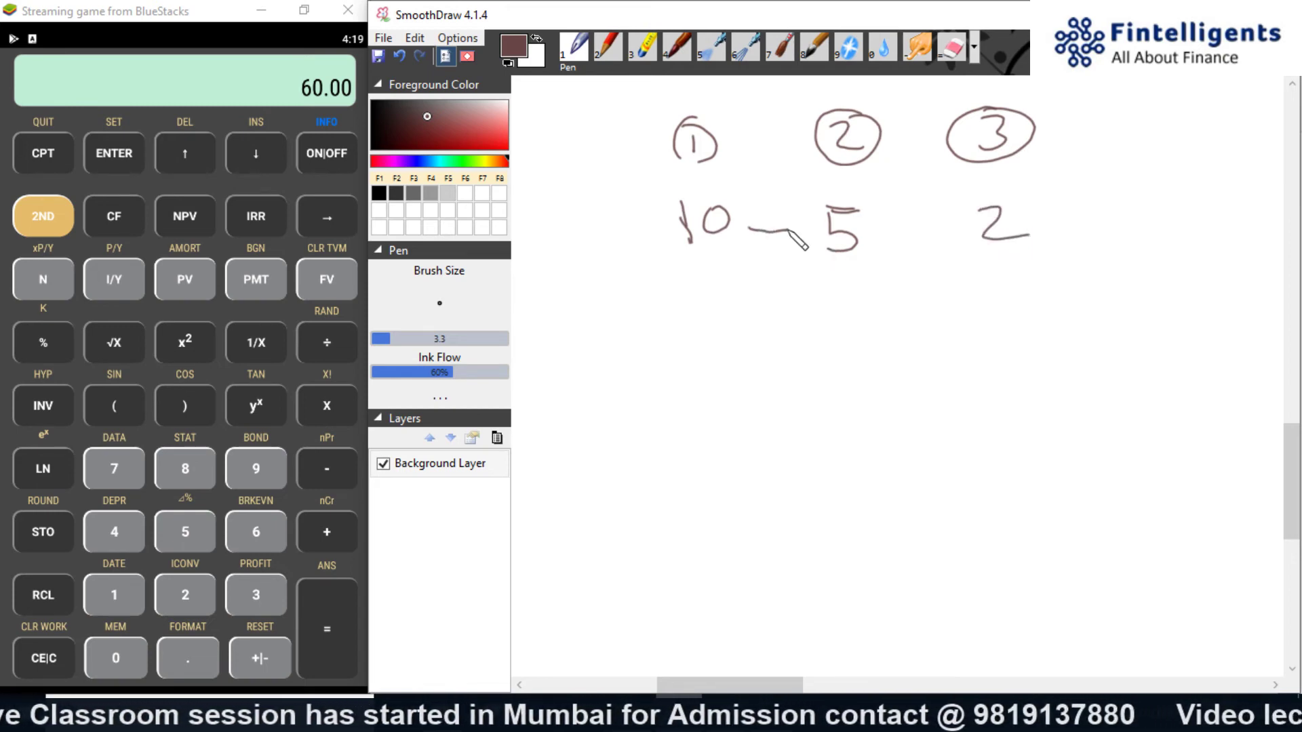
left_click(771, 217)
mouse_move(884, 230)
left_mouse_down()
mouse_move(927, 229)
mouse_move(907, 214)
left_mouse_up()
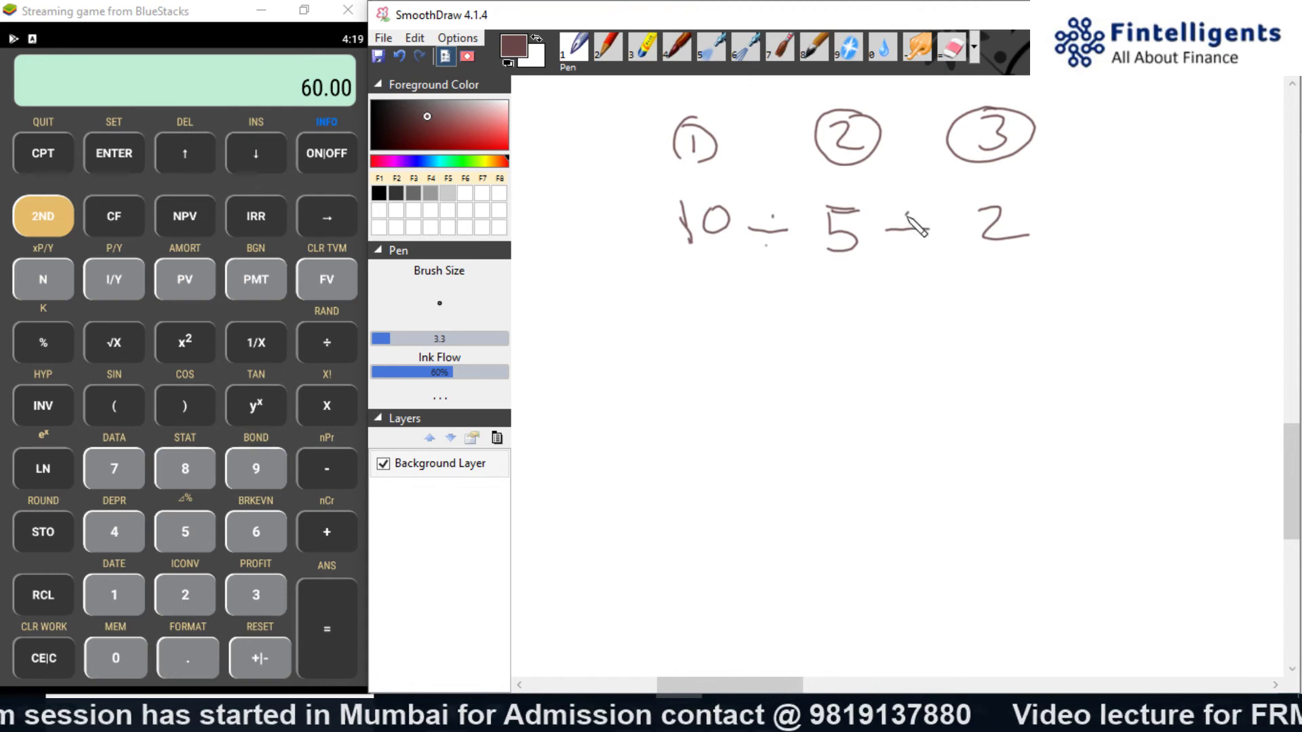
left_click(902, 244)
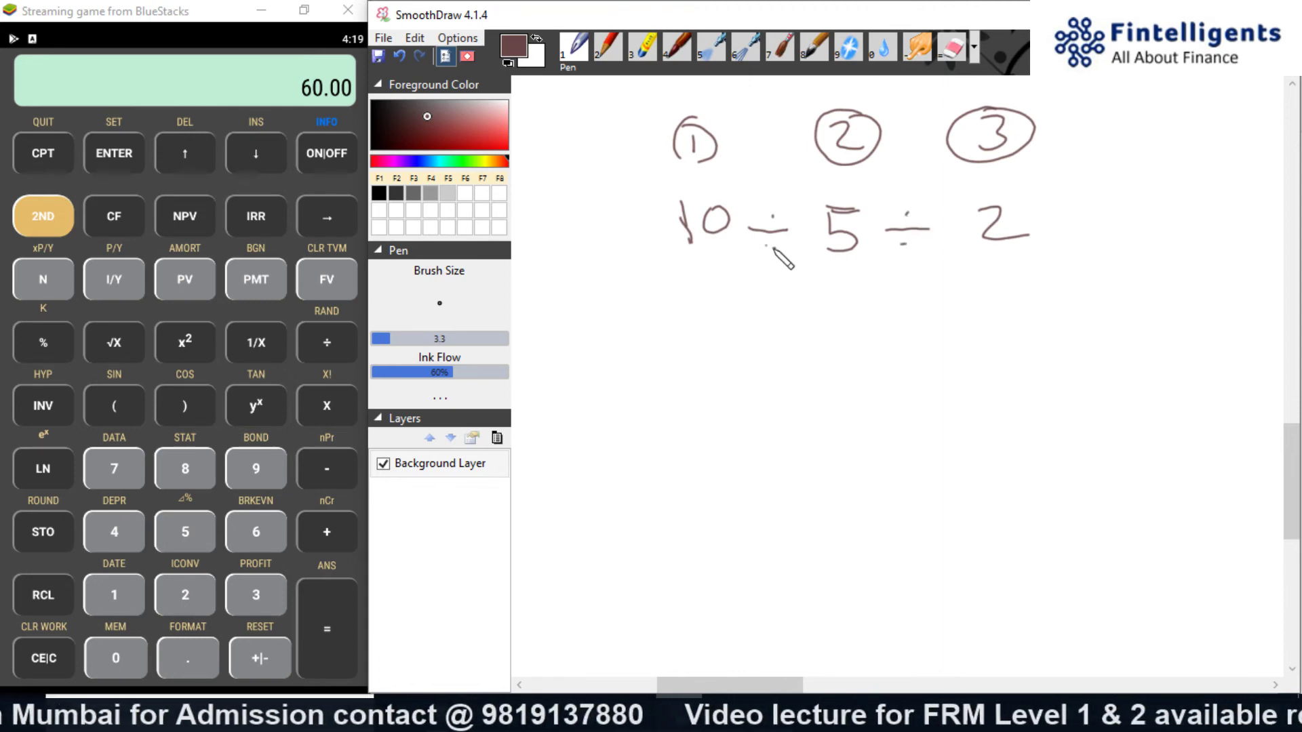
left_click_drag(1056, 216, 1108, 217)
left_click_drag(1085, 206, 1083, 228)
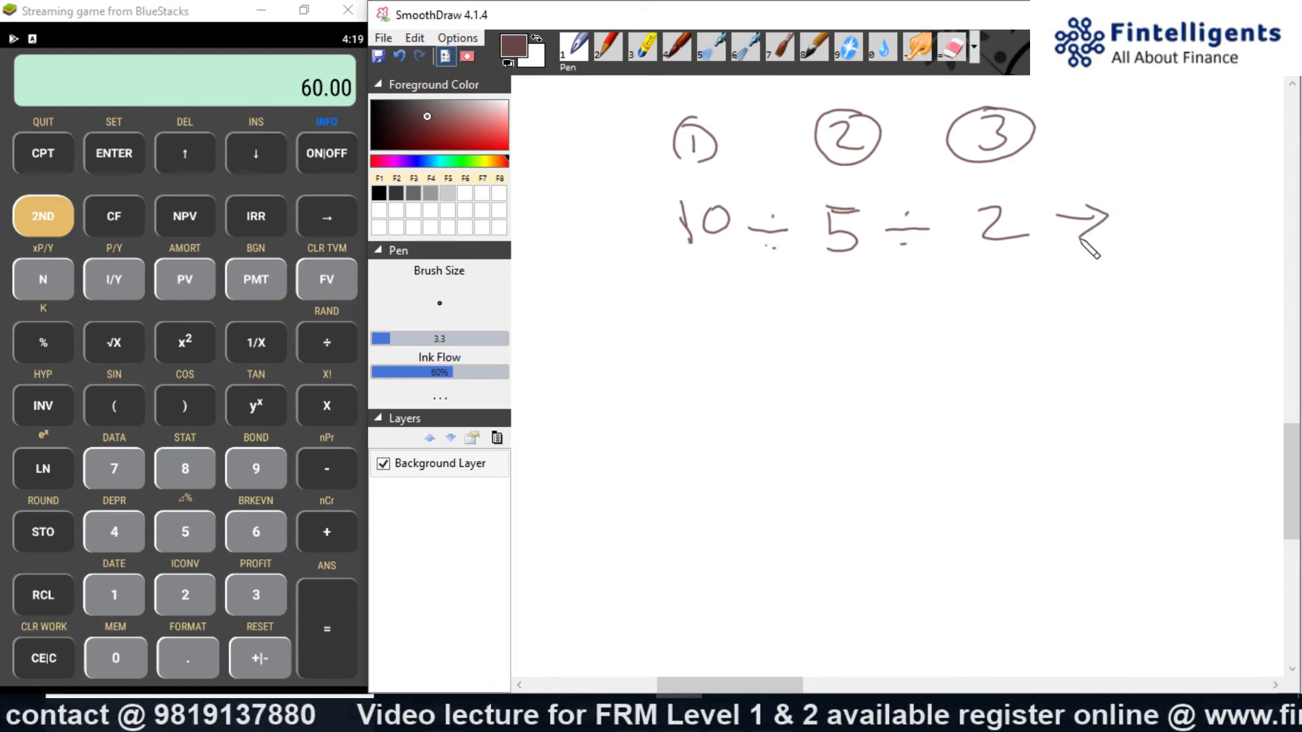
Step: Handwrite 10 below the division expression and store 10 in calculator memory 7
mouse_move(699, 278)
left_mouse_down()
mouse_move(701, 322)
mouse_move(758, 299)
mouse_move(742, 288)
left_mouse_up()
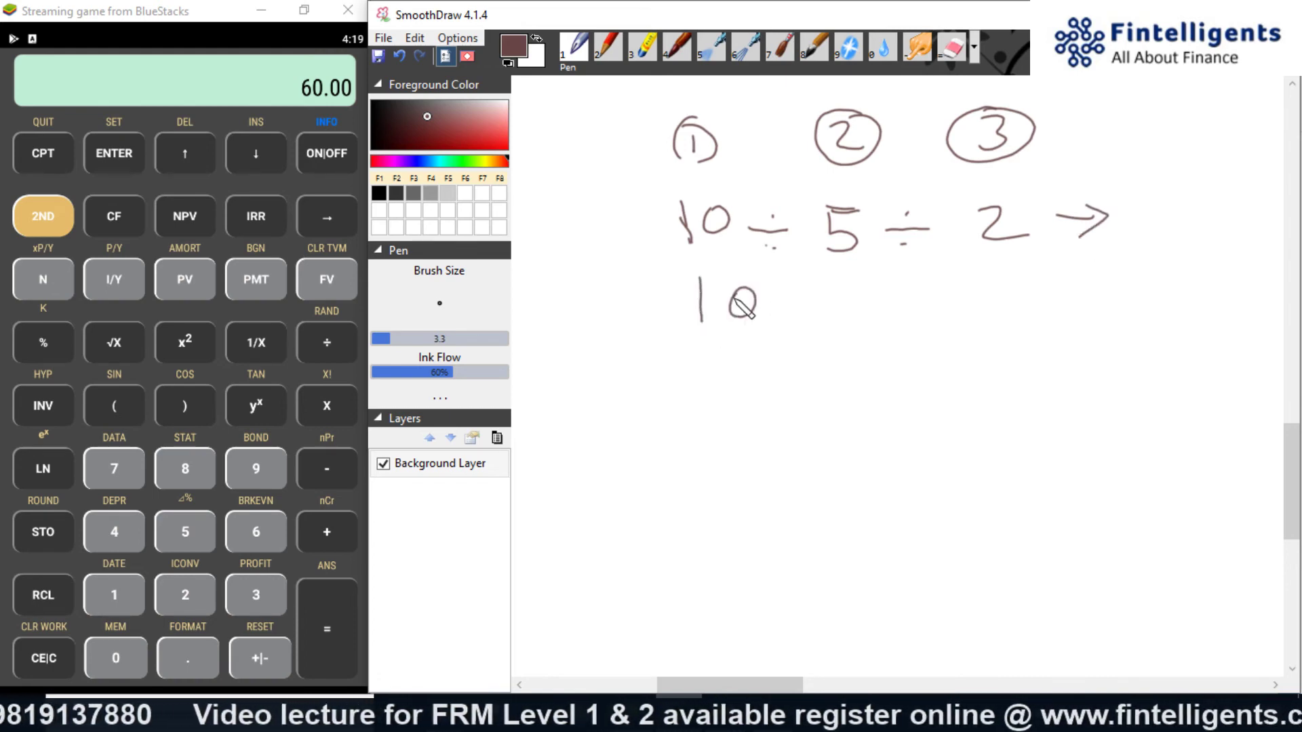
left_click(137, 595)
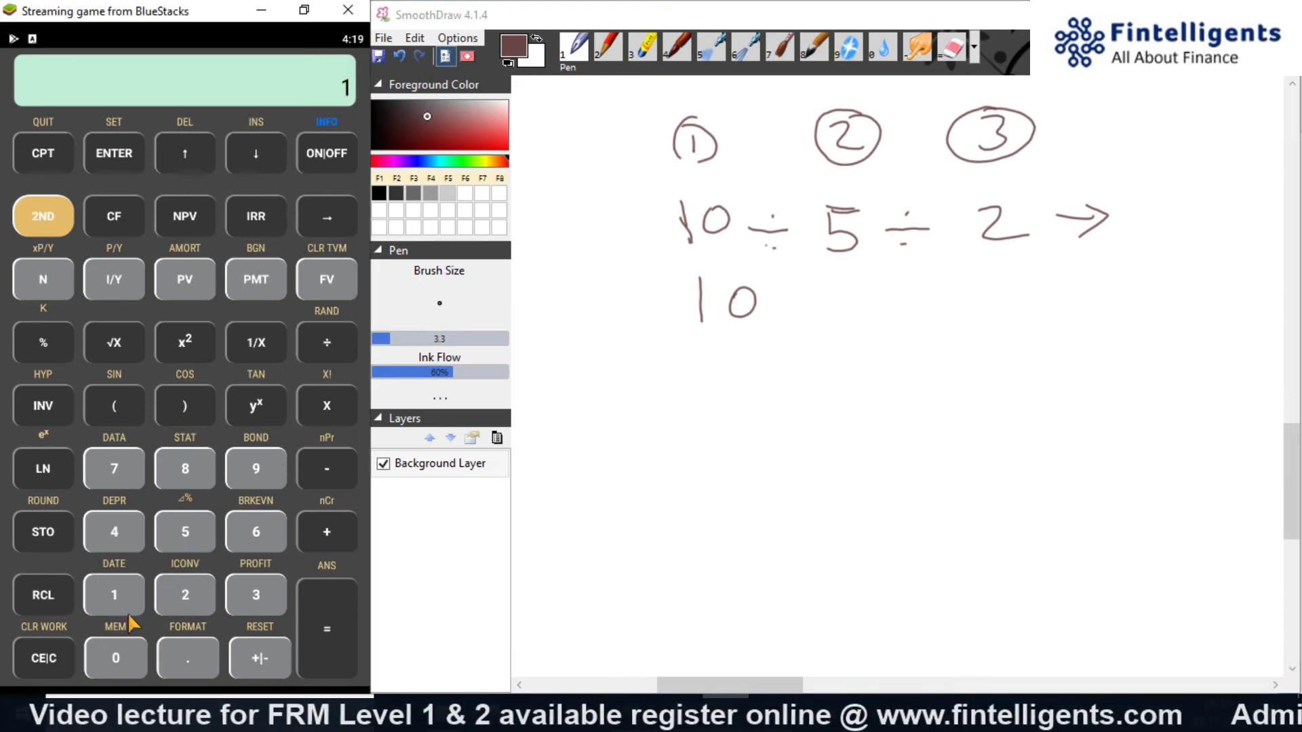
left_click(128, 656)
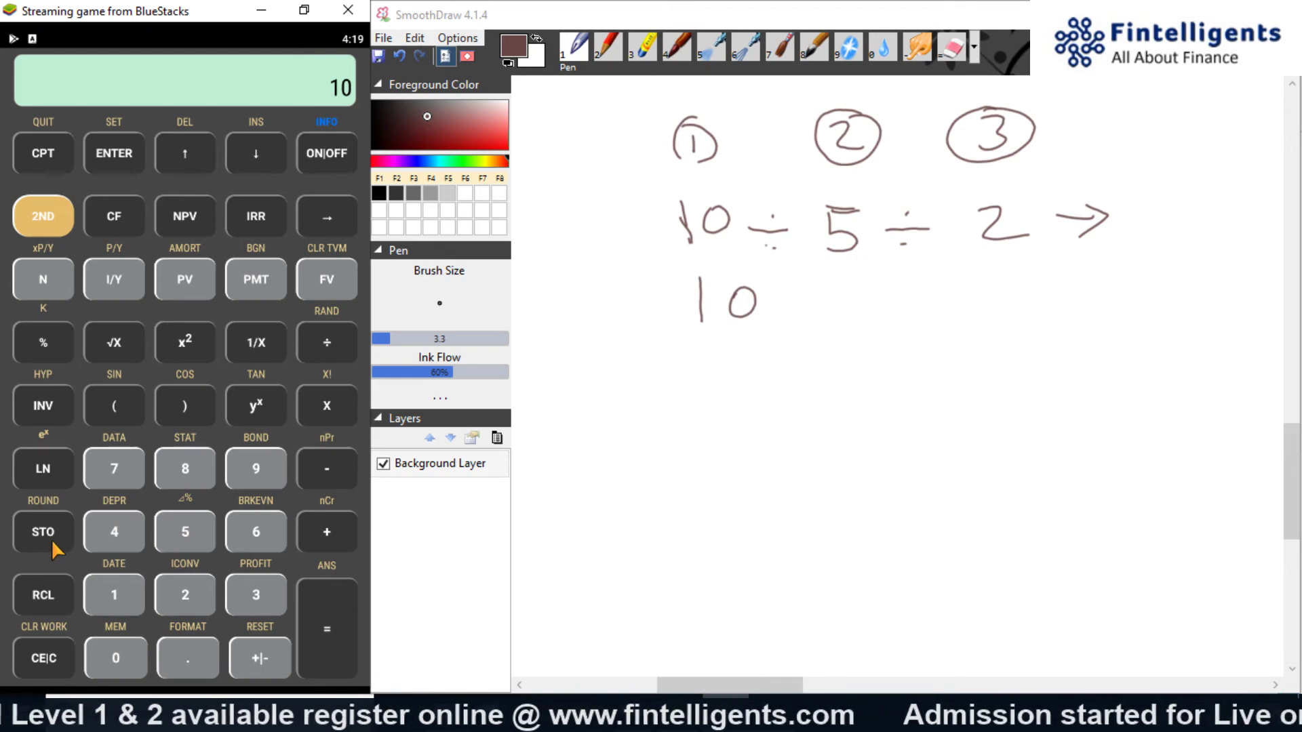
left_click(327, 343)
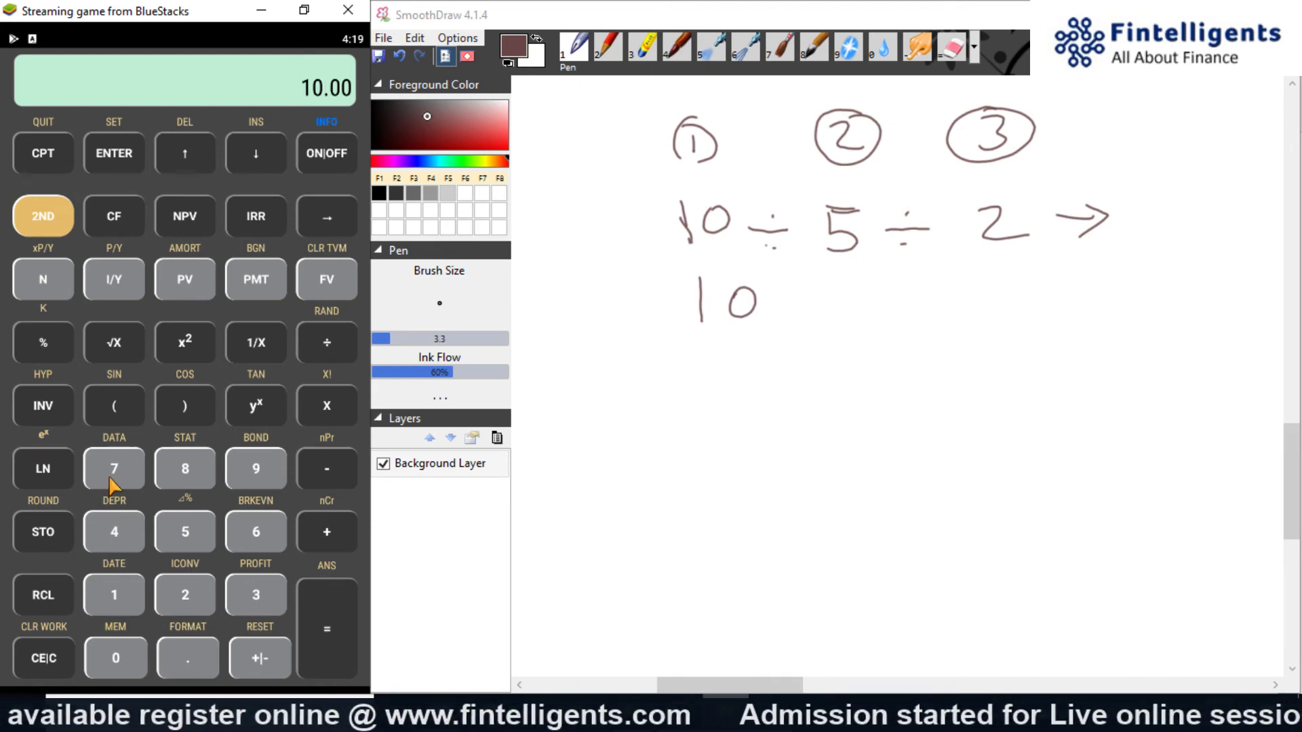
Step: Handwrite "STO 7" below the handwritten 10
left_click_drag(701, 350, 670, 391)
left_click_drag(720, 354, 724, 388)
mouse_move(752, 363)
left_mouse_down()
mouse_move(741, 383)
mouse_move(753, 365)
left_mouse_up()
mouse_move(800, 339)
left_mouse_down()
mouse_move(814, 338)
mouse_move(805, 379)
left_mouse_up()
left_click_drag(794, 360, 844, 356)
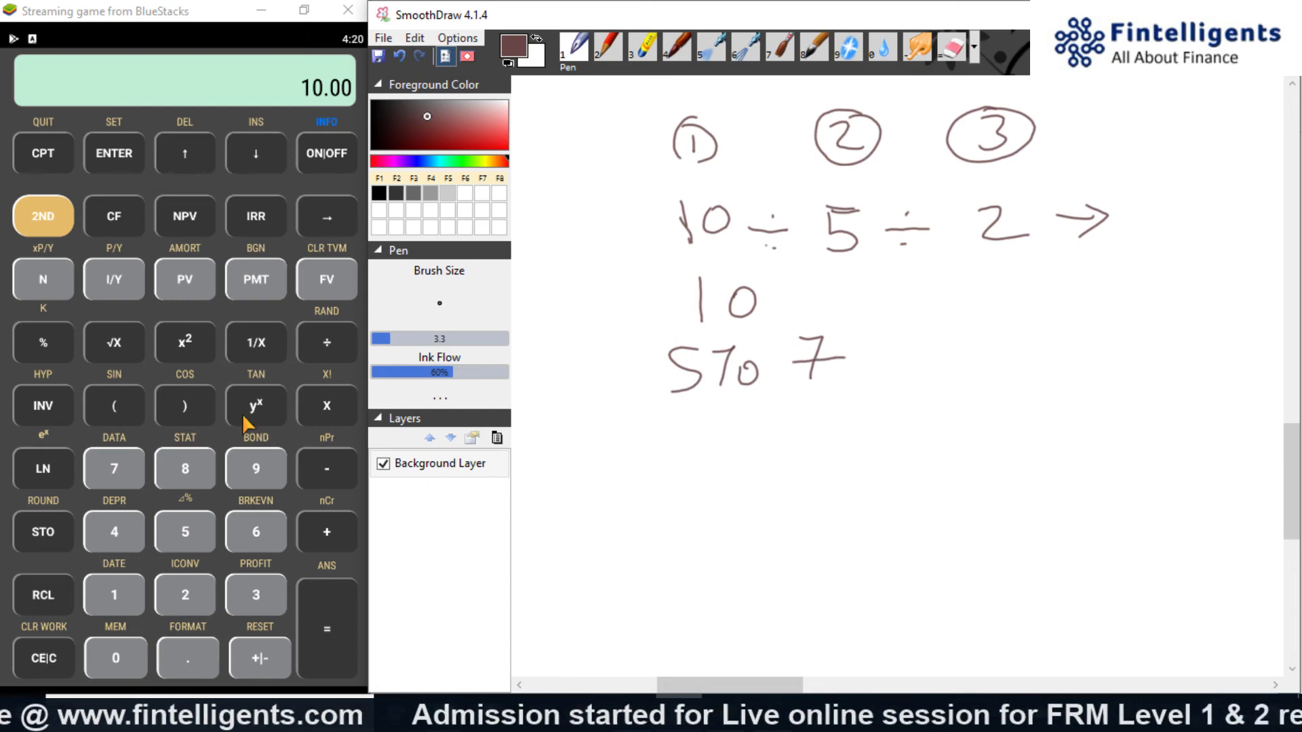
Step: Clear the calculator, enter 5 and handwrite 5 below the STO 7 line
left_click(49, 652)
left_click(187, 536)
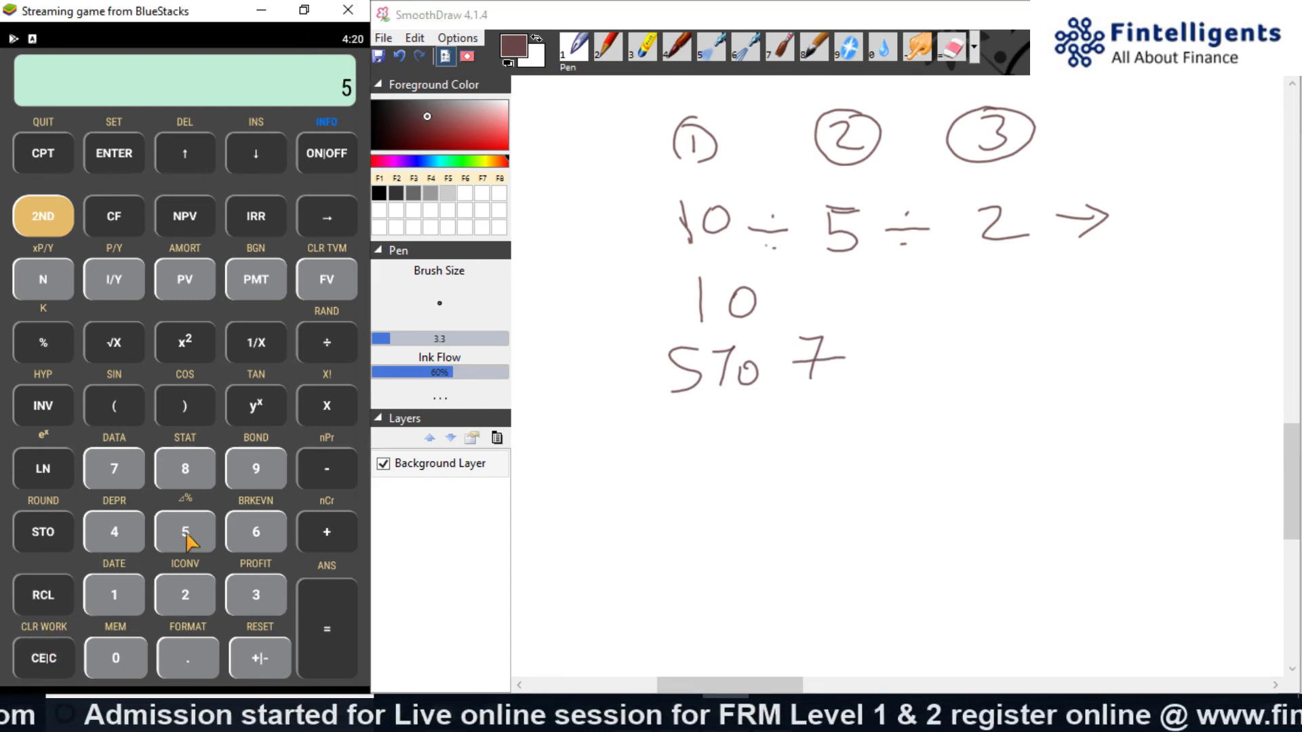
left_click(706, 415)
left_click_drag(736, 418, 709, 461)
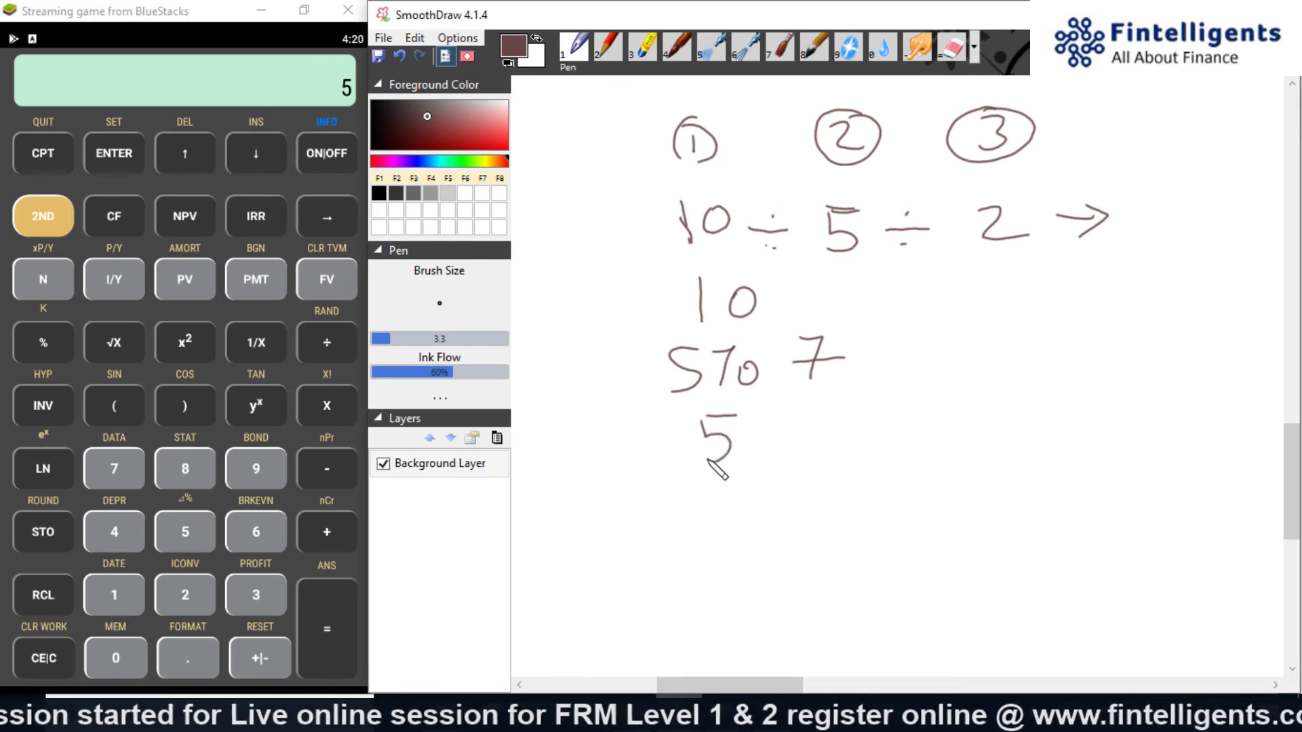
Step: Divide calculator memory 7 by the entered 5 and handwrite "STO ÷ 7" below the 5, with an arrow pointing back to STO 7
left_click(52, 528)
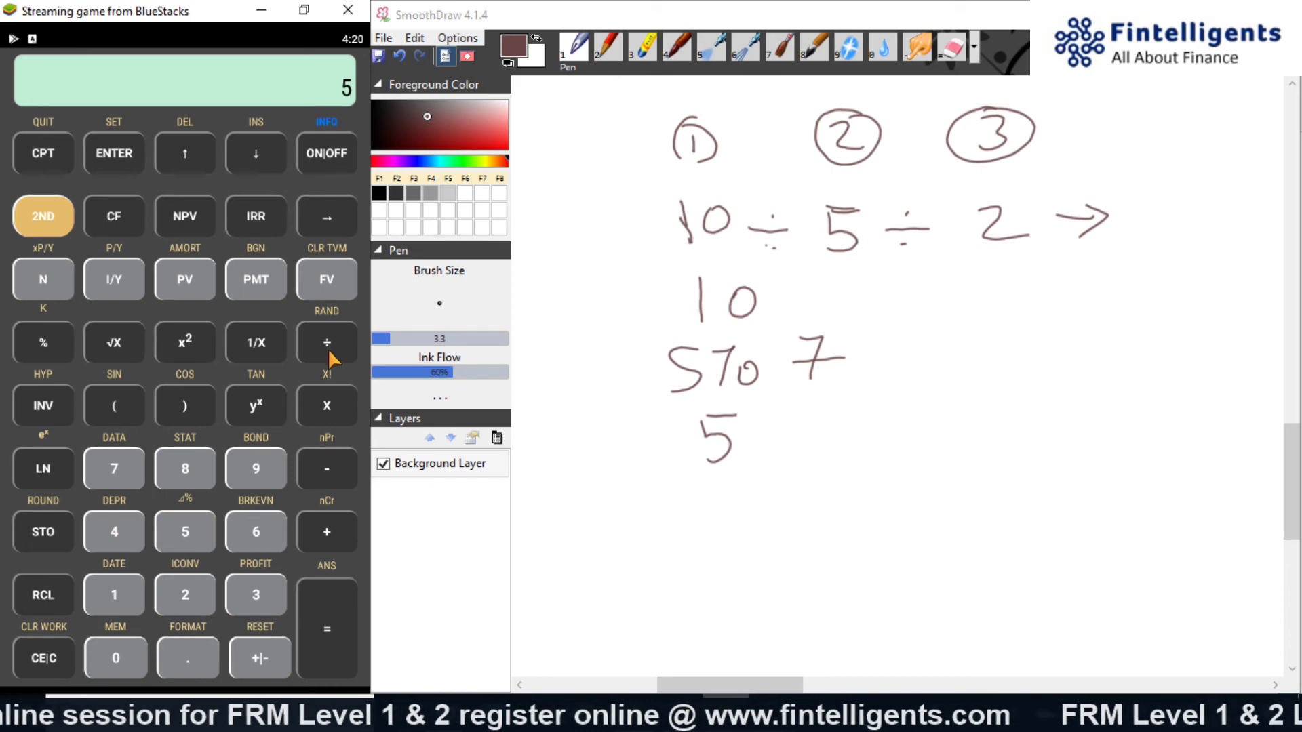
left_click(124, 466)
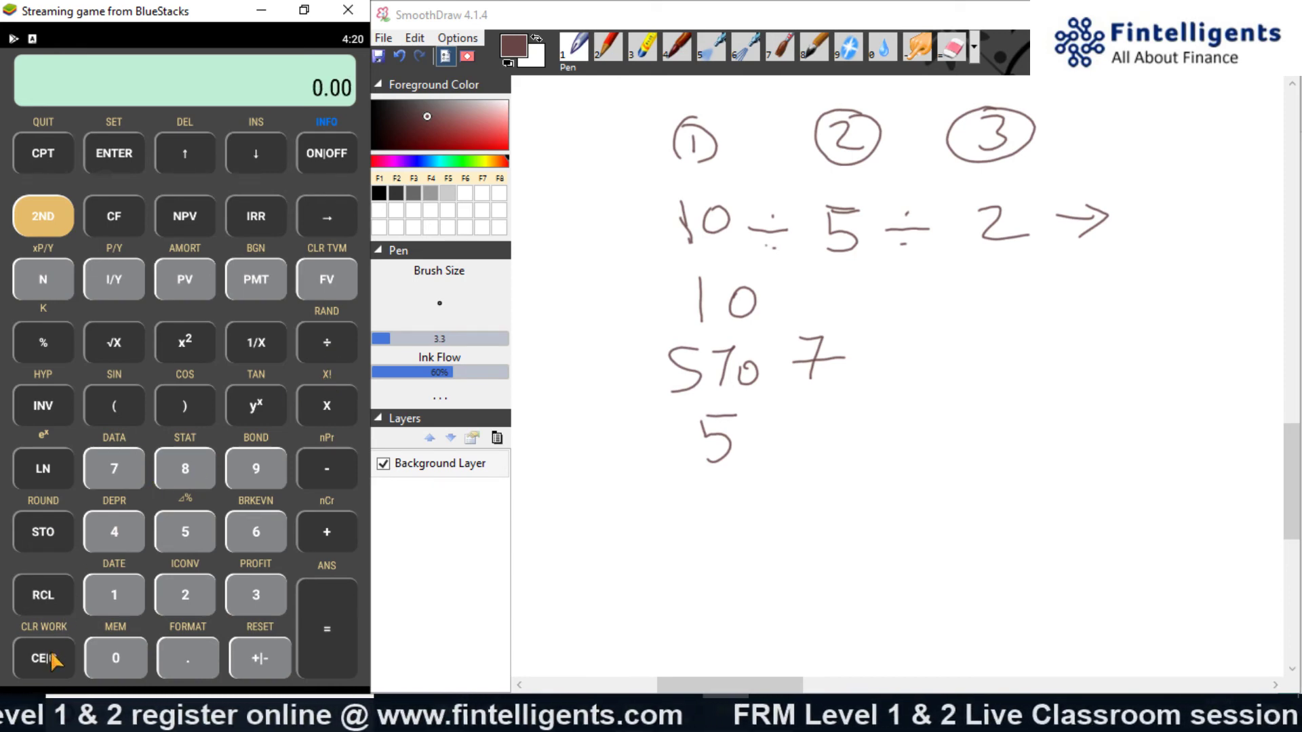
mouse_move(682, 477)
left_mouse_down()
mouse_move(687, 506)
mouse_move(665, 512)
mouse_move(704, 506)
mouse_move(745, 476)
mouse_move(808, 477)
left_mouse_up()
left_click(790, 466)
left_click(798, 487)
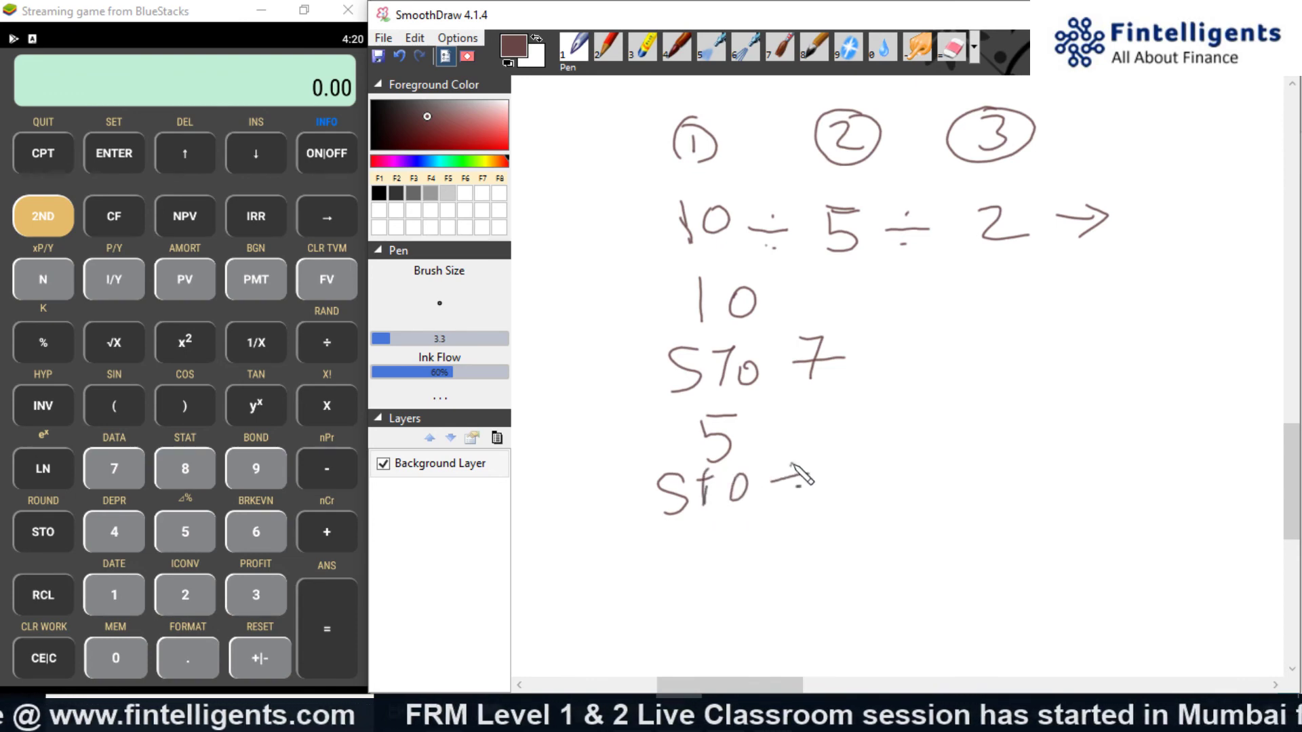
mouse_move(837, 449)
left_mouse_down()
mouse_move(853, 450)
mouse_move(846, 485)
left_mouse_up()
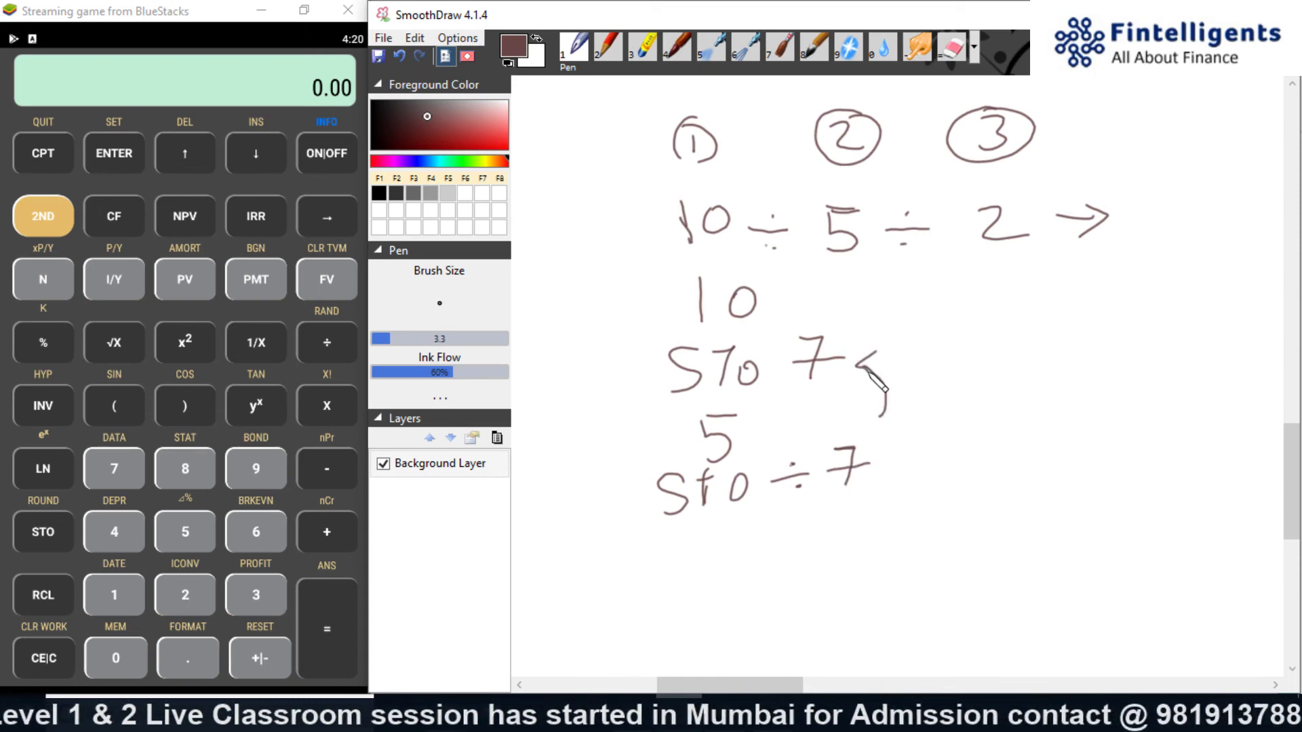
Step: Clear the calculator, recall memory 7 and handwrite "→ 2" beside the STO ÷ 7 line, with another 2 below it
left_click(53, 656)
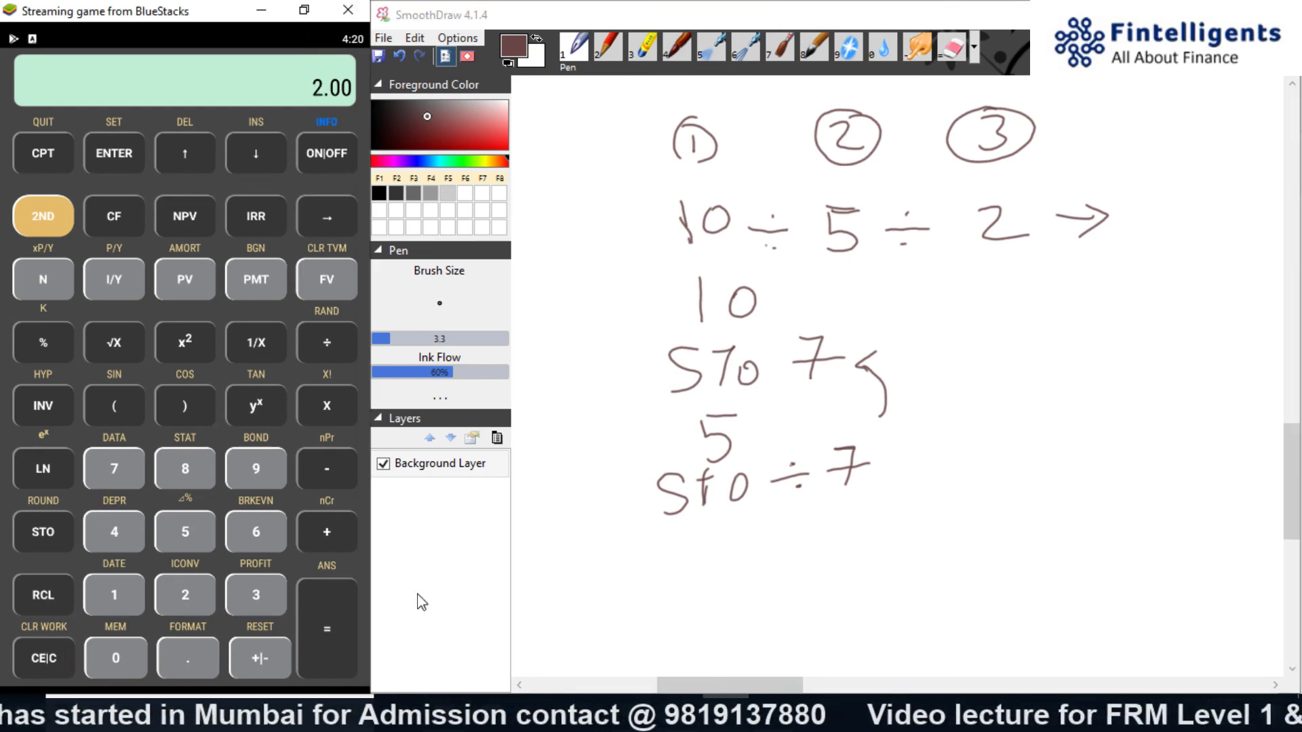
left_click_drag(903, 465, 939, 464)
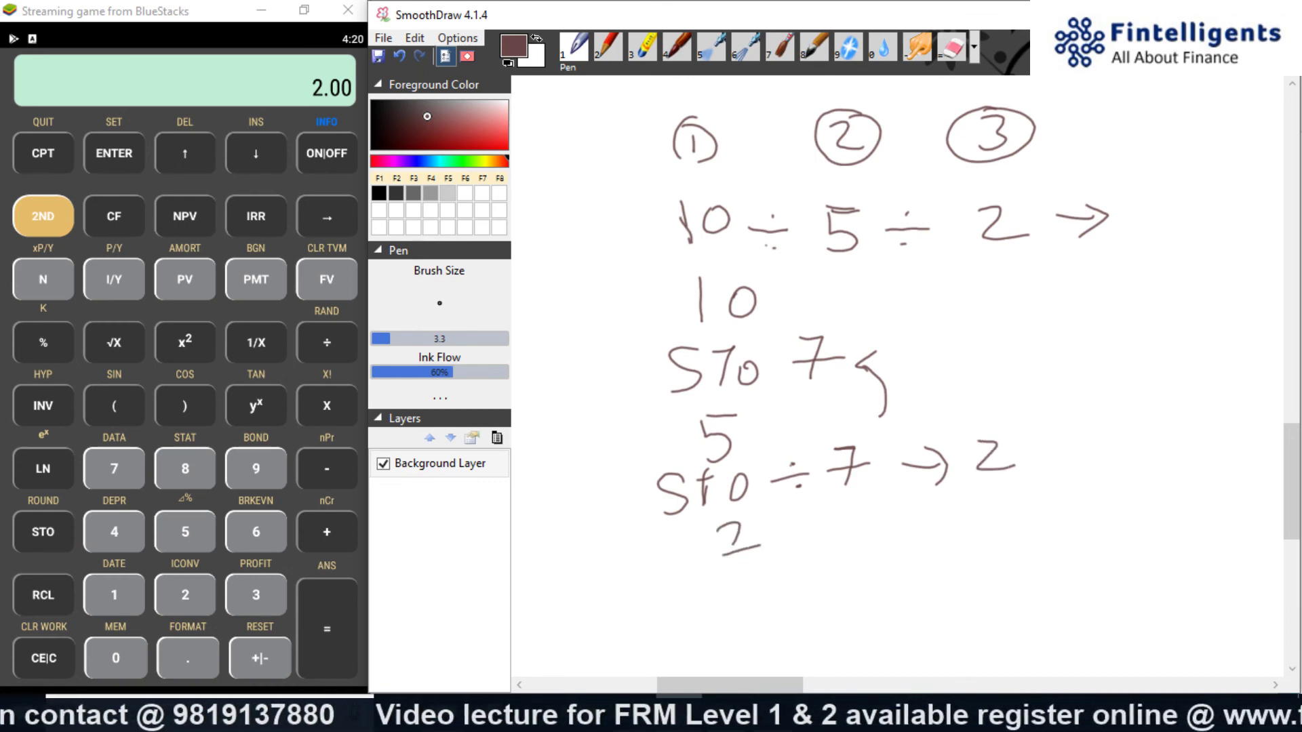
left_click_drag(725, 543, 737, 557)
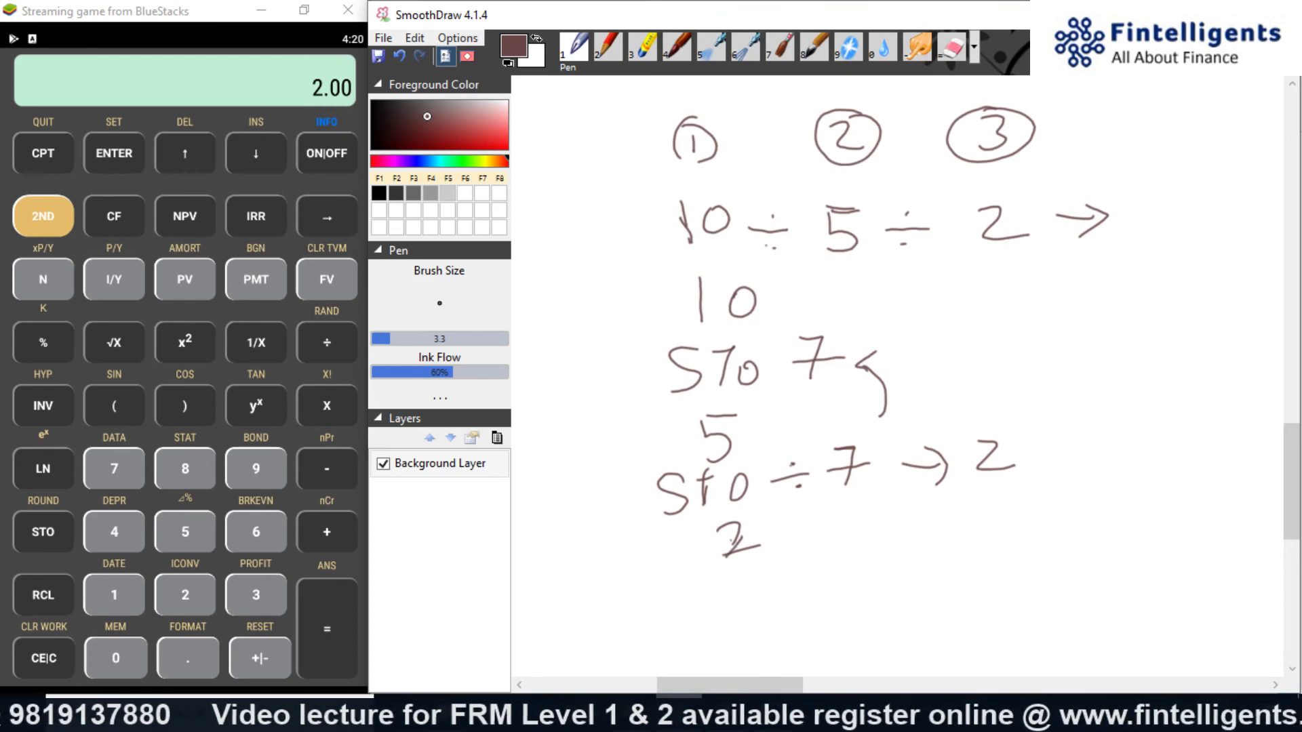
left_click(52, 654)
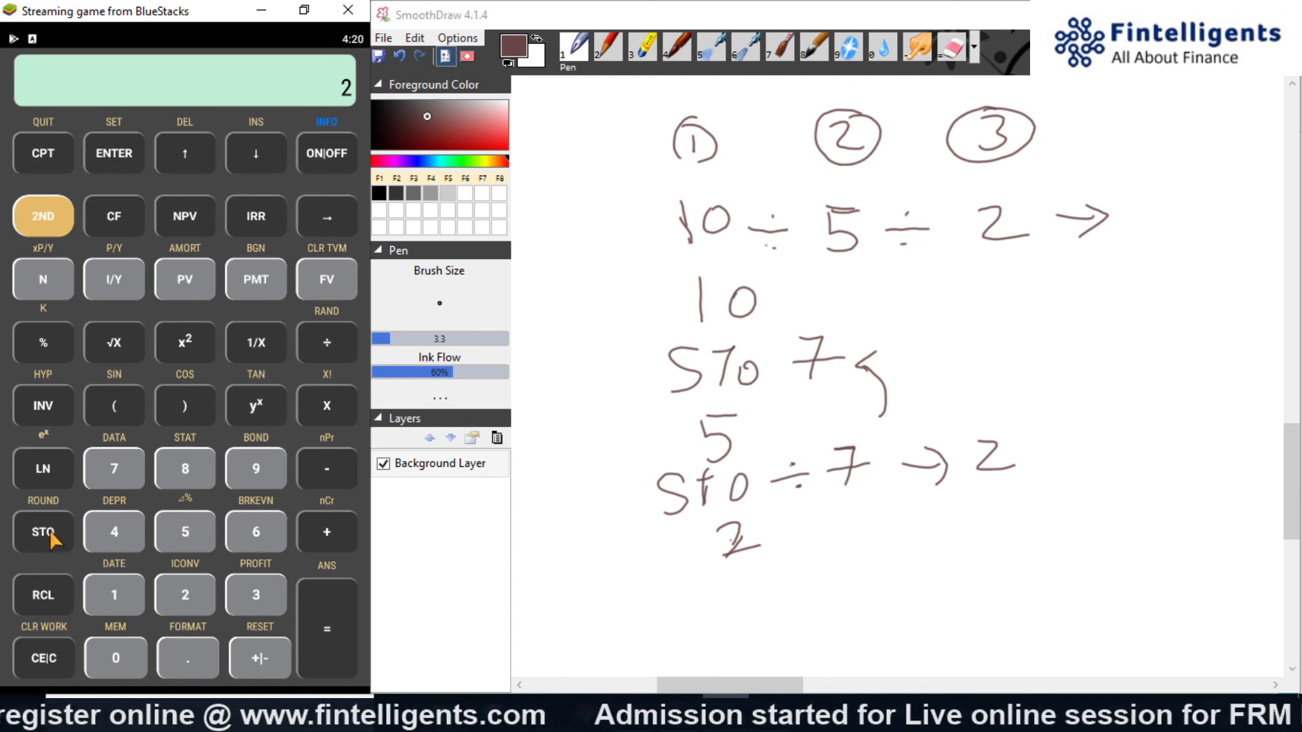
left_click(328, 349)
left_click(114, 473)
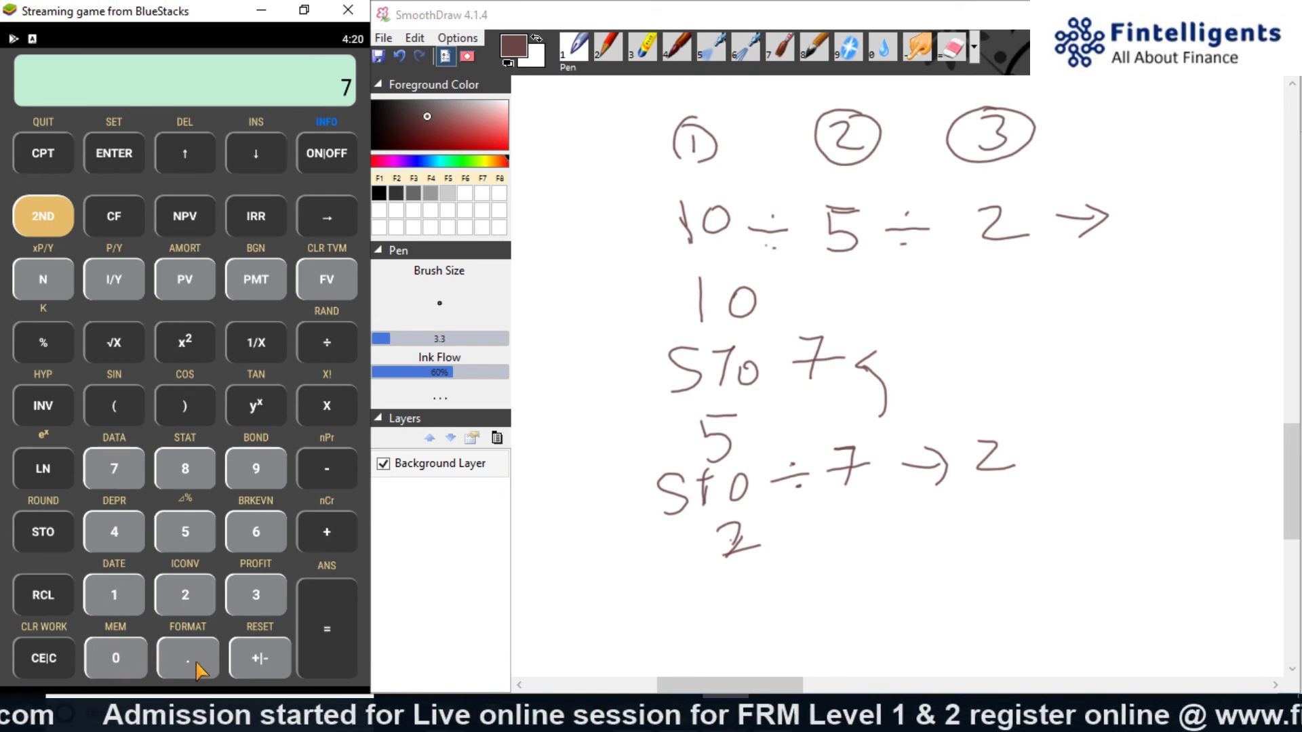
left_click(324, 640)
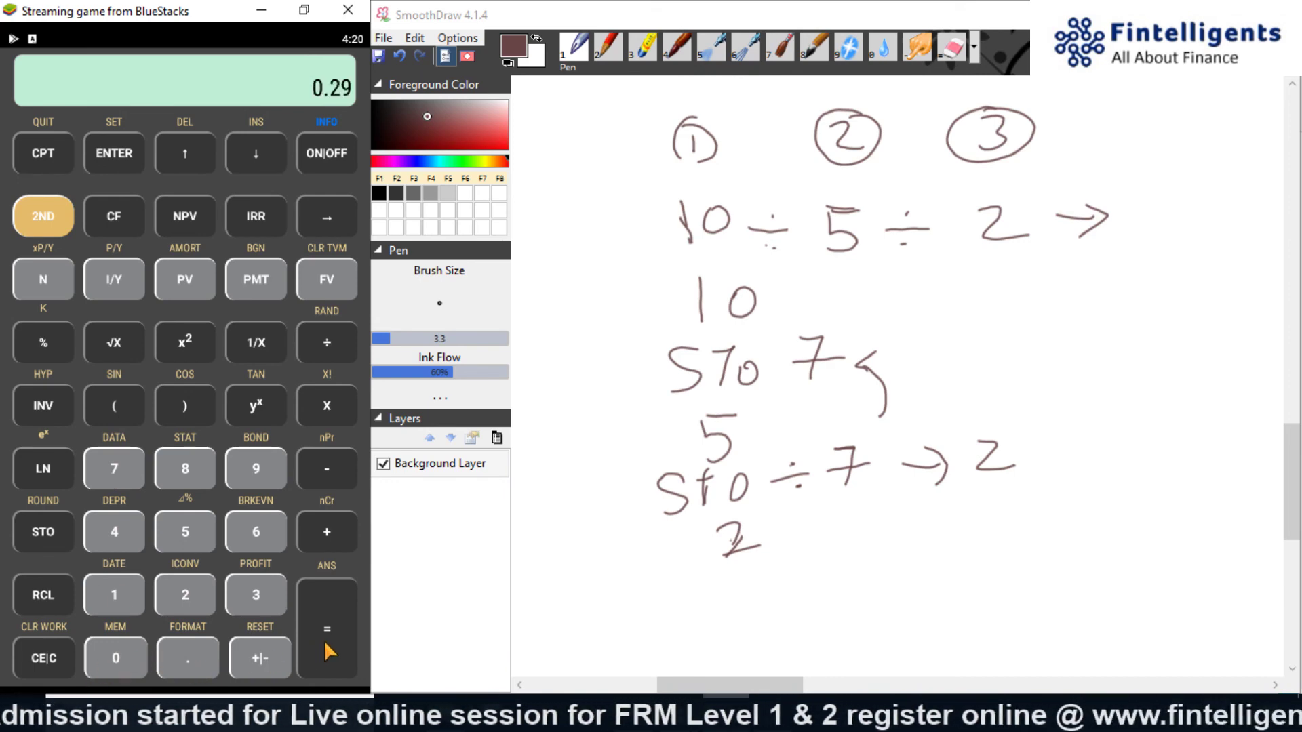
left_click(51, 657)
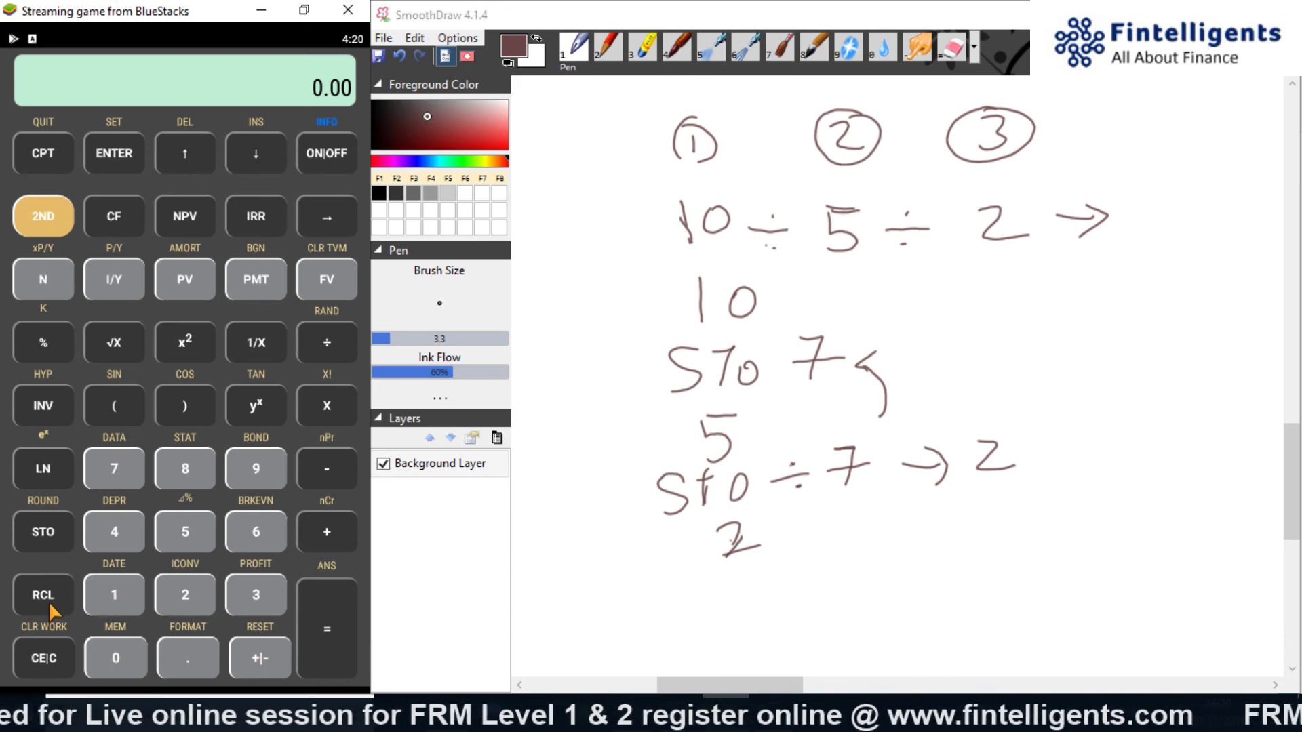
Step: Recall memory 7 to check its stored value, and clear the calculator
left_click(110, 475)
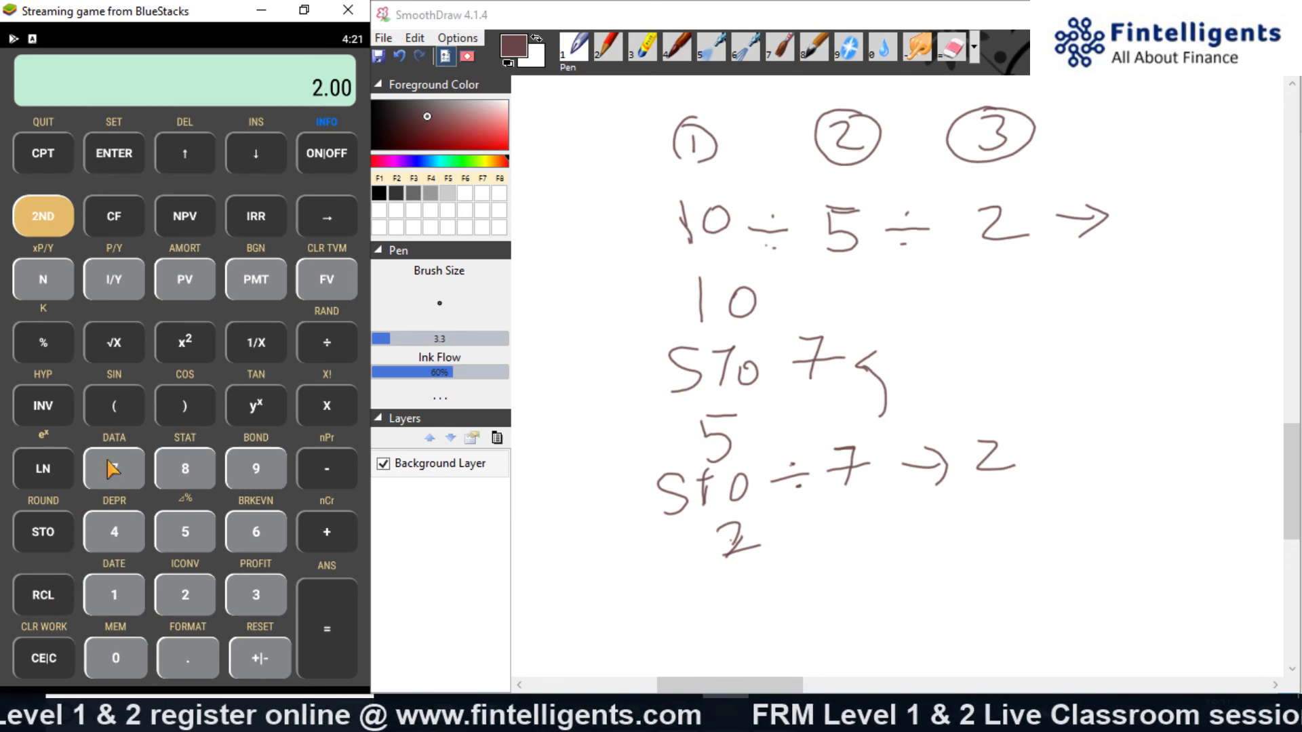
left_click(116, 480)
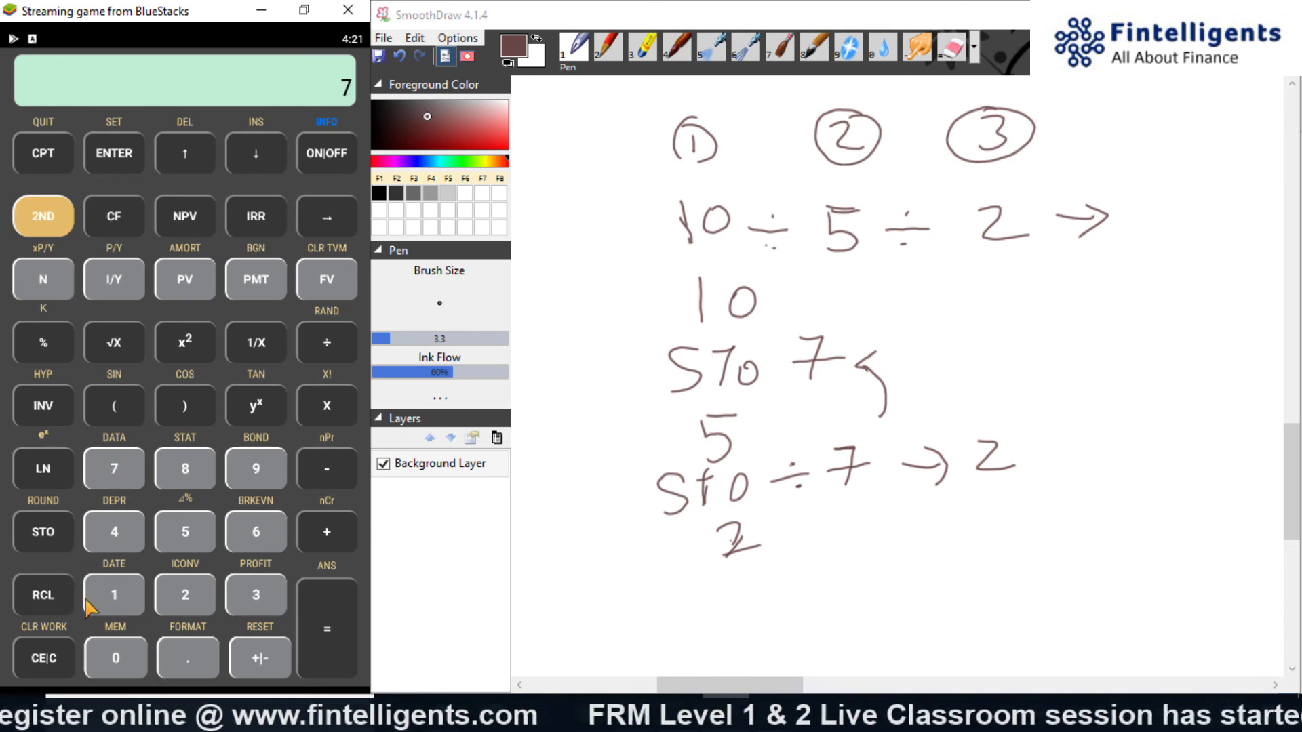
left_click(54, 642)
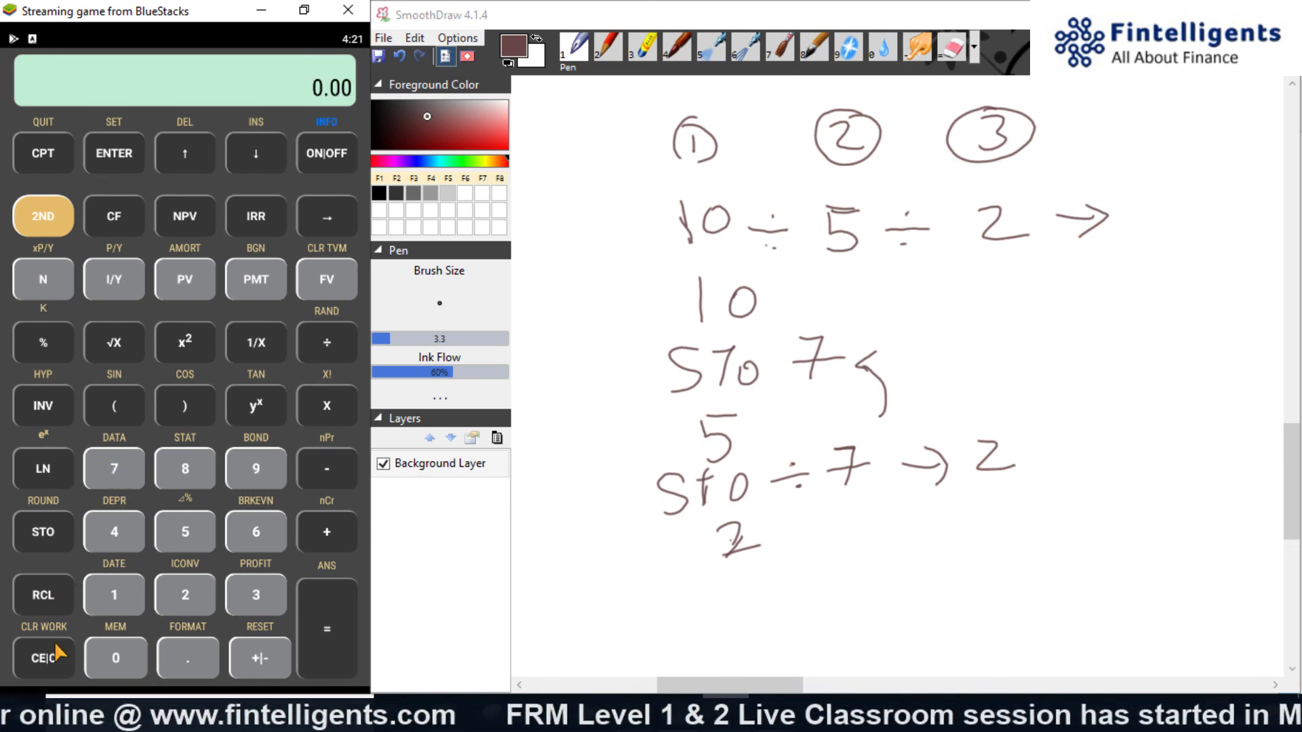
Step: Enter 2, divide calculator memory 7 by it, then clear the display and recall memory 7
left_click(164, 592)
left_click(53, 528)
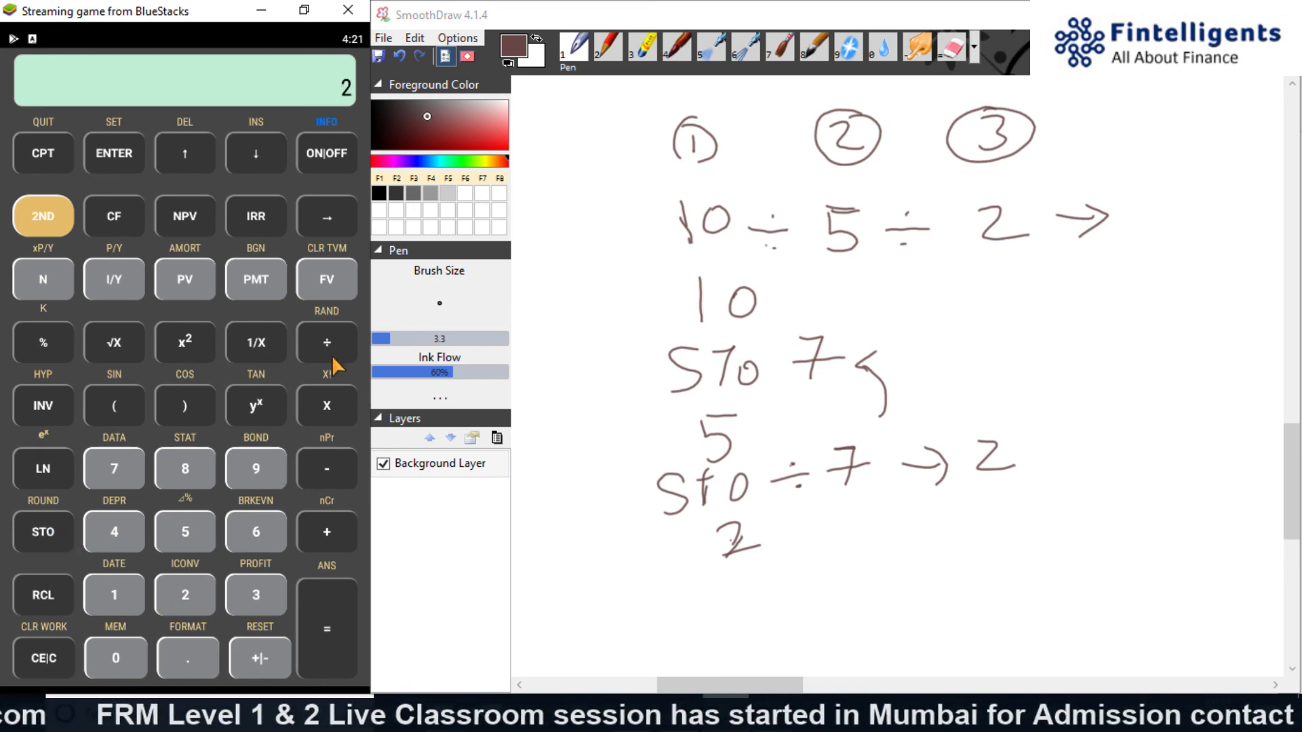
left_click(121, 468)
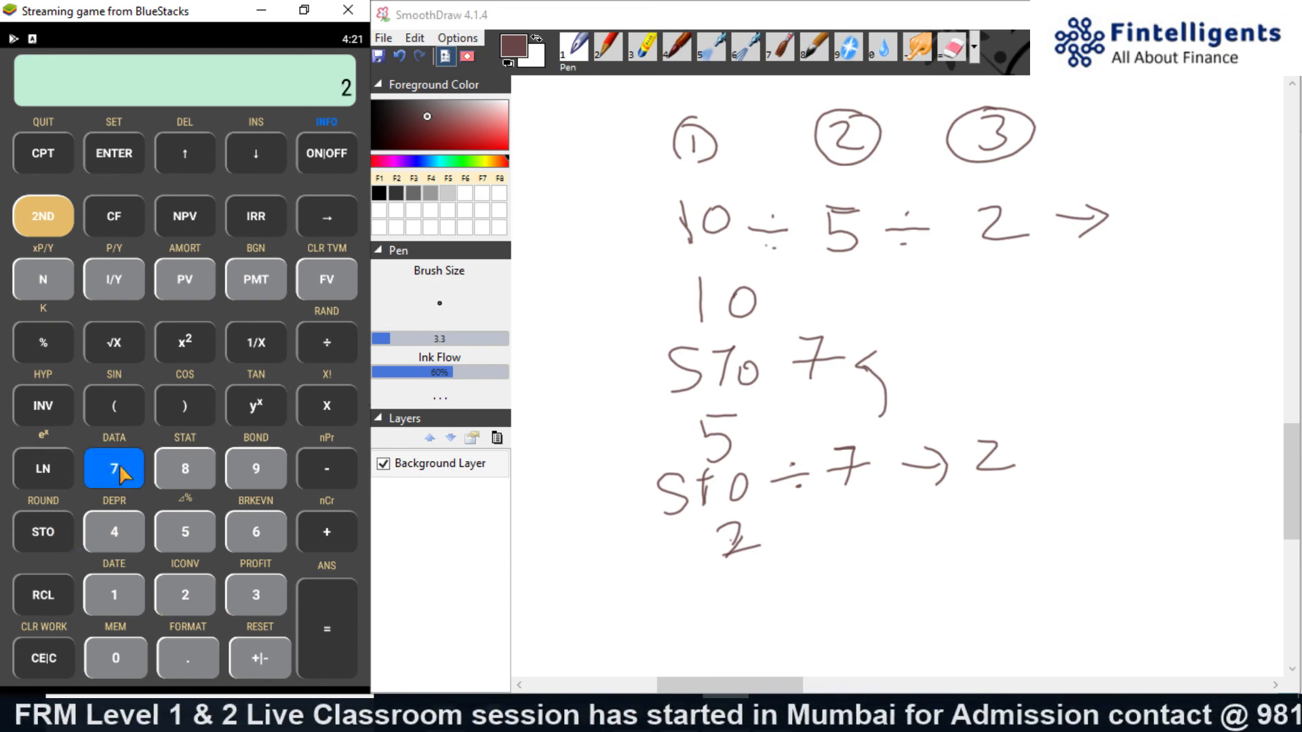
left_click(50, 645)
left_click(45, 599)
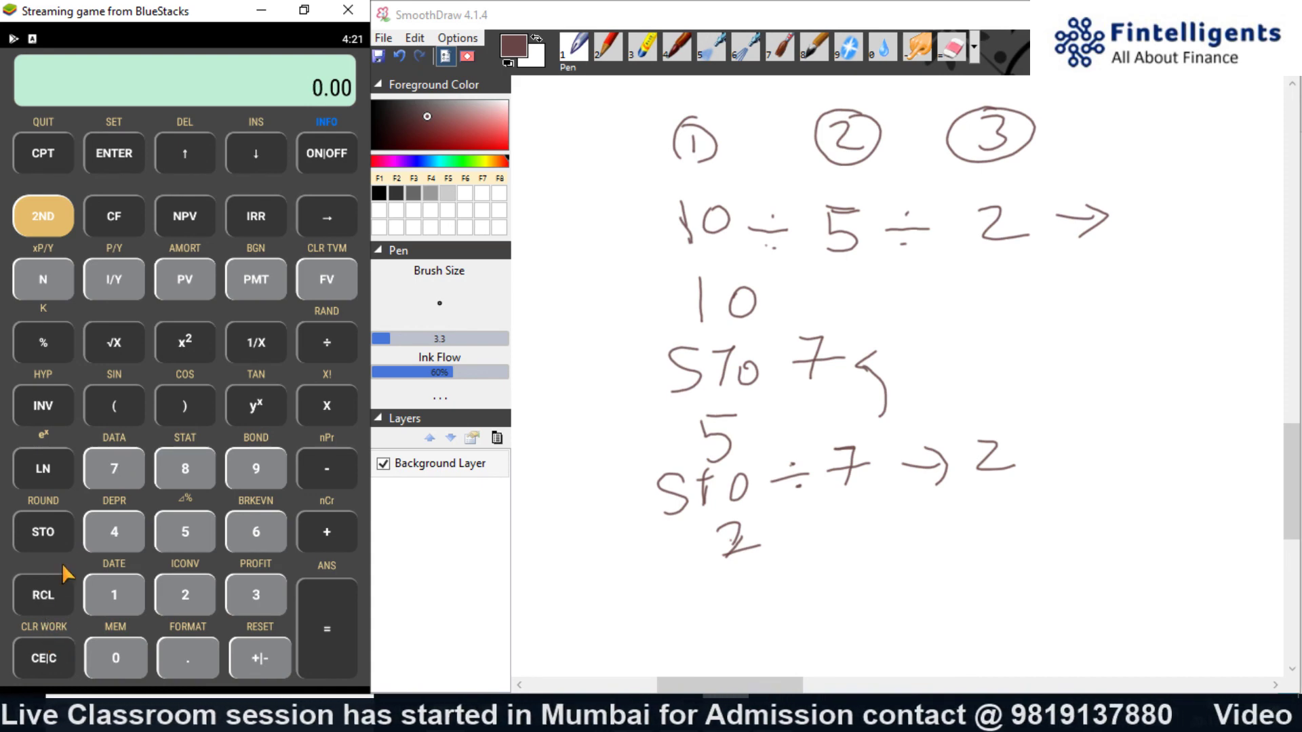
left_click(102, 476)
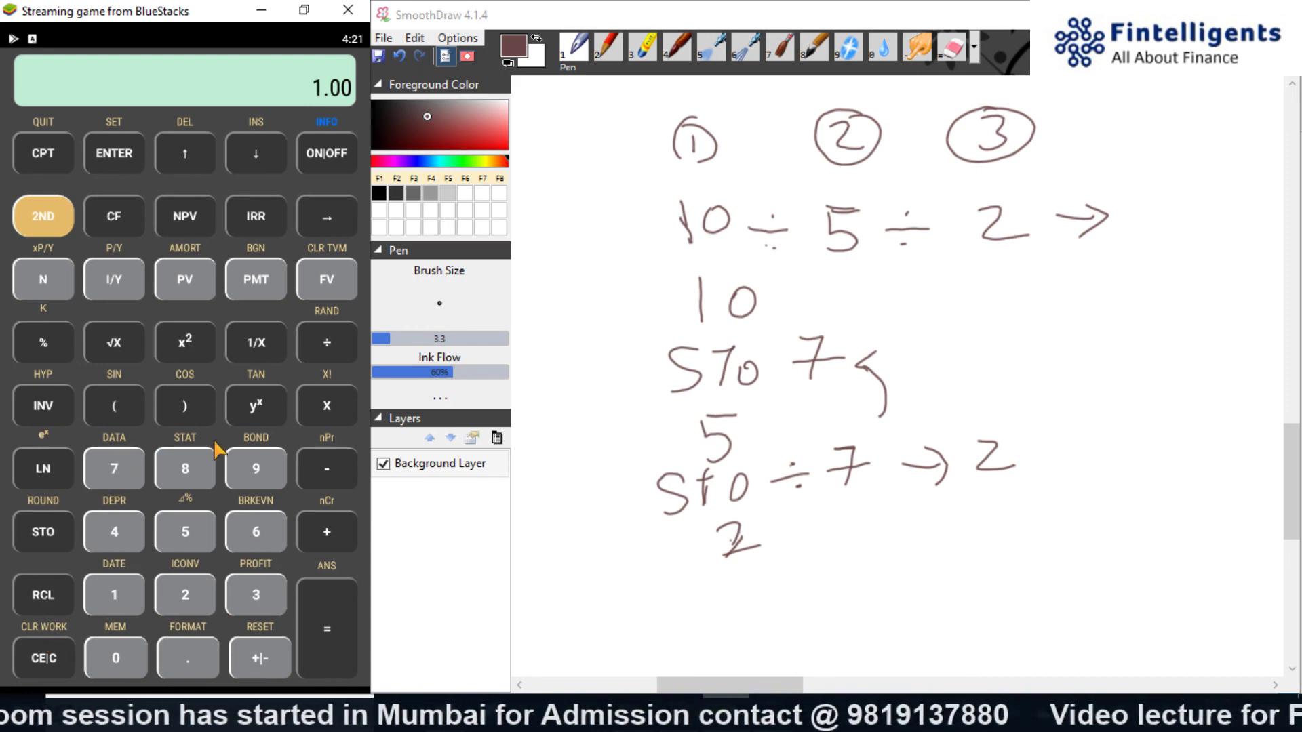
Step: Handwrite "STO ÷ 7 → 1" below the last handwritten 2
left_click(408, 590)
mouse_move(700, 568)
left_mouse_down()
mouse_move(718, 598)
mouse_move(724, 561)
mouse_move(742, 586)
mouse_move(741, 568)
mouse_move(818, 564)
mouse_move(809, 578)
mouse_move(856, 540)
mouse_move(855, 558)
mouse_move(841, 542)
mouse_move(853, 575)
mouse_move(922, 570)
left_mouse_up()
left_click(830, 565)
mouse_move(971, 546)
left_mouse_down()
mouse_move(984, 532)
mouse_move(979, 571)
left_mouse_up()
left_click_drag(961, 573, 1002, 564)
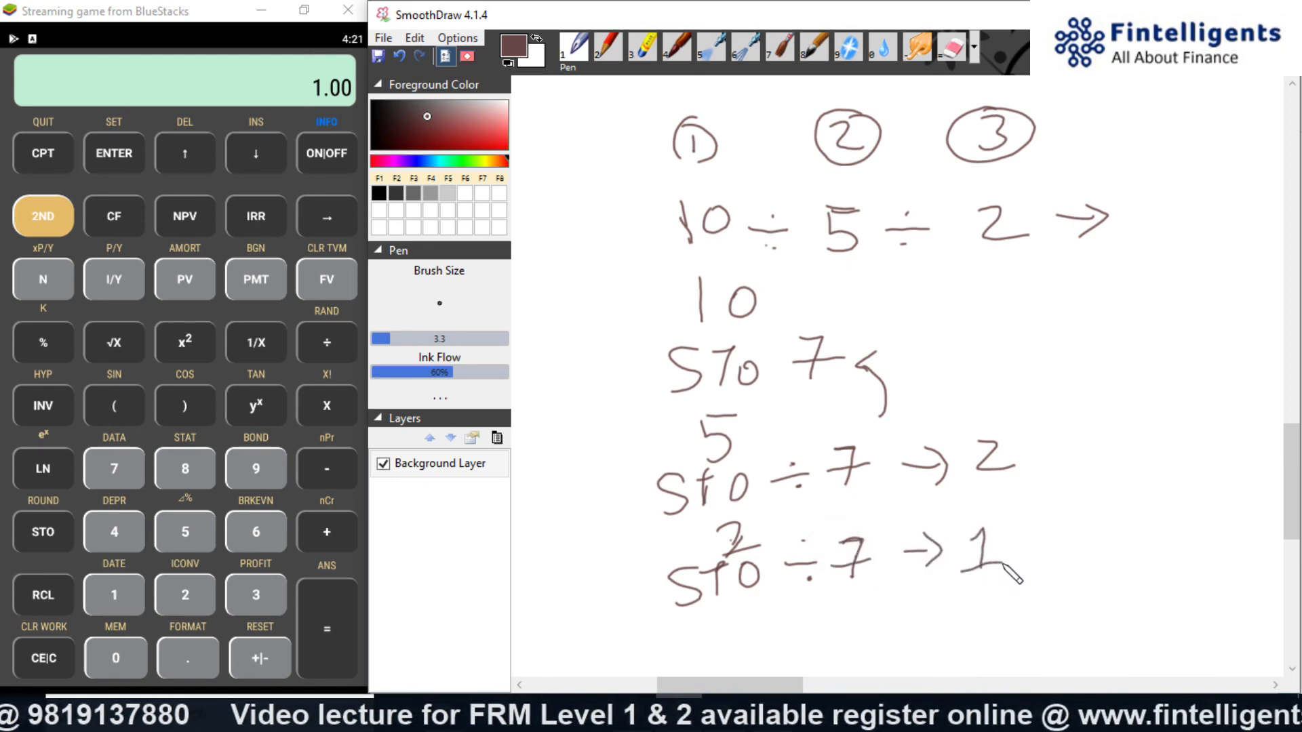